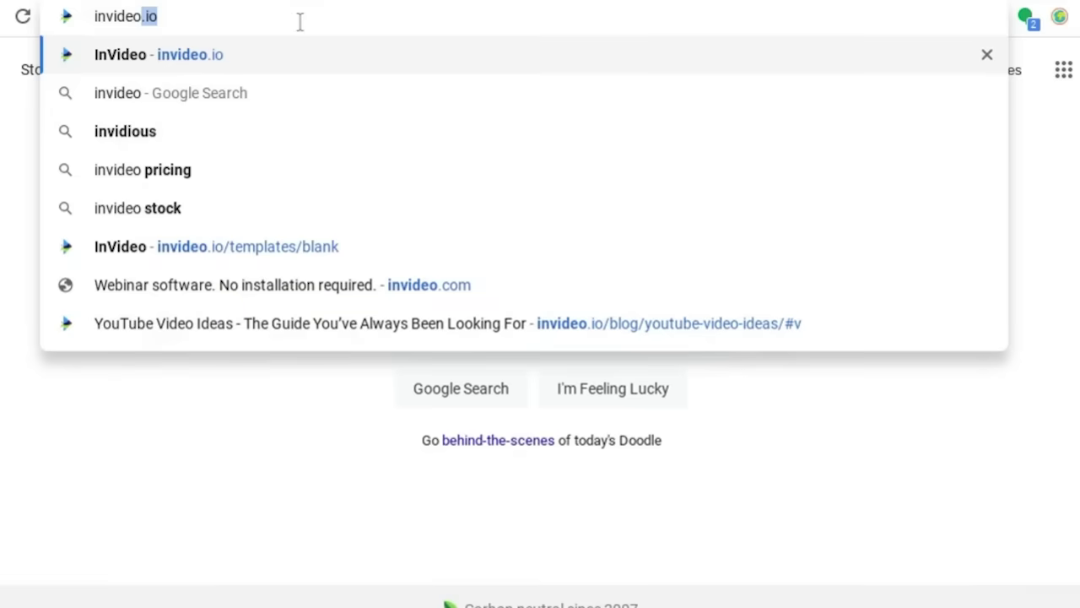
Step: Open the invideo.io website and start signing up for an account
{"action": "key", "text": "Return"}
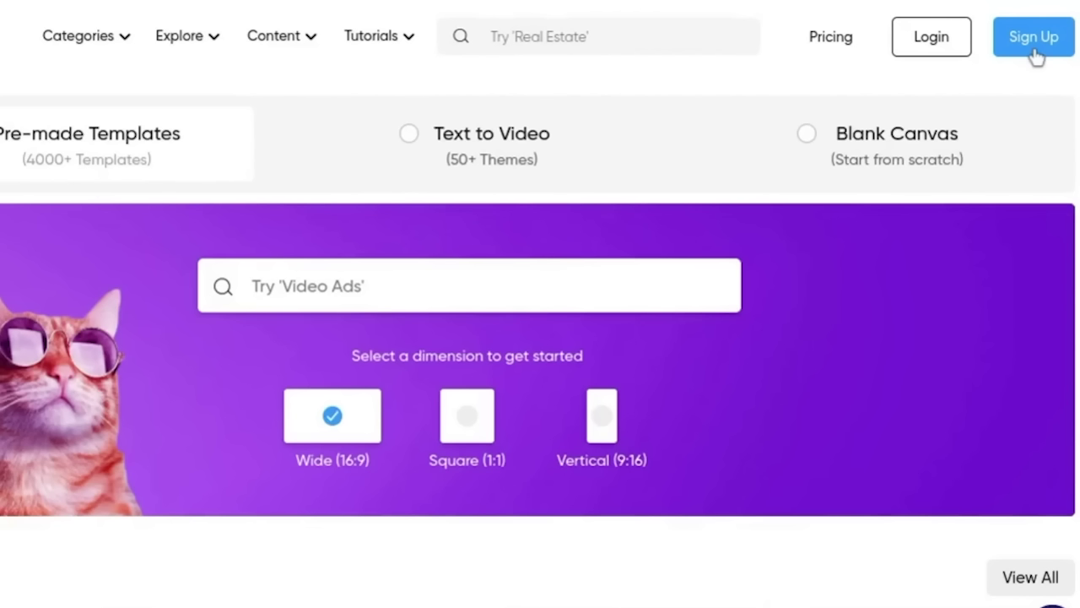
{"action": "left_click", "coordinate": [1034, 41]}
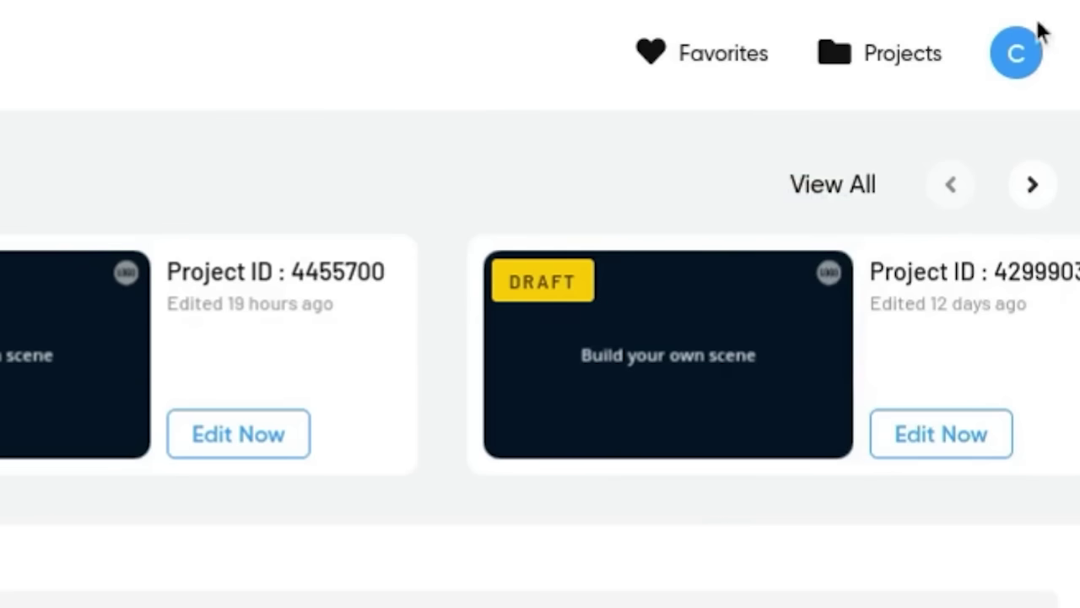
Step: In the account's brand presets, upload the brand logo and set the text color to #9D4E4E
{"action": "left_click", "coordinate": [1009, 46]}
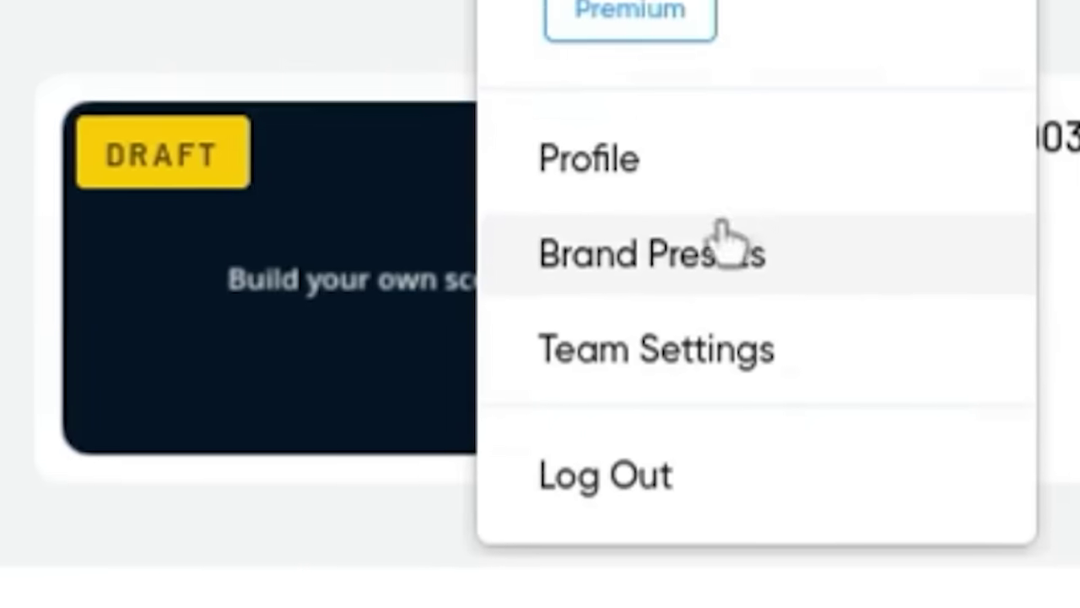
{"action": "left_click", "coordinate": [685, 269]}
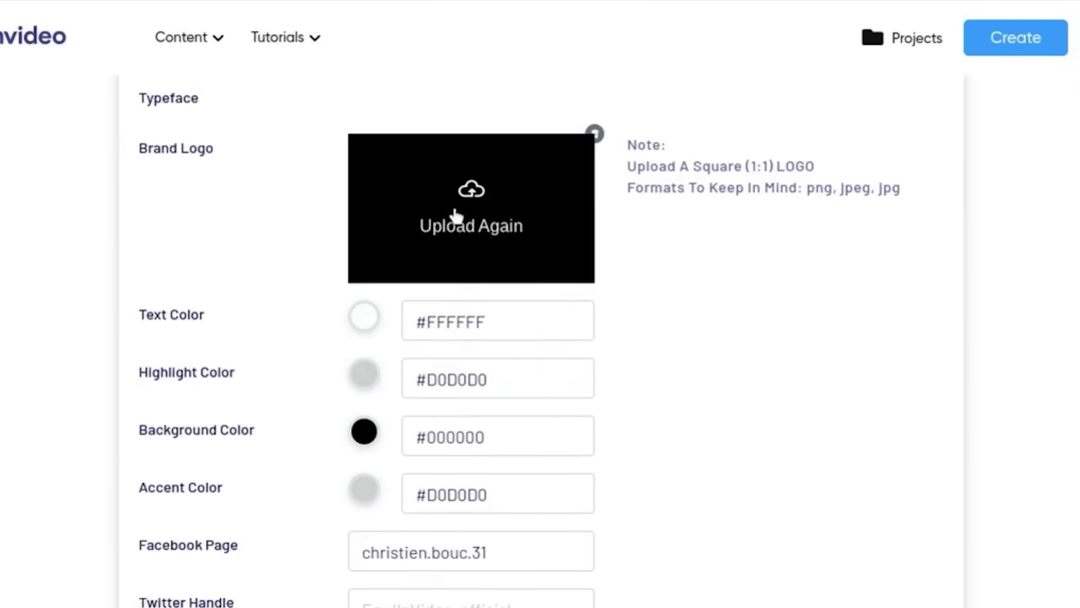
{"action": "left_click", "coordinate": [475, 217]}
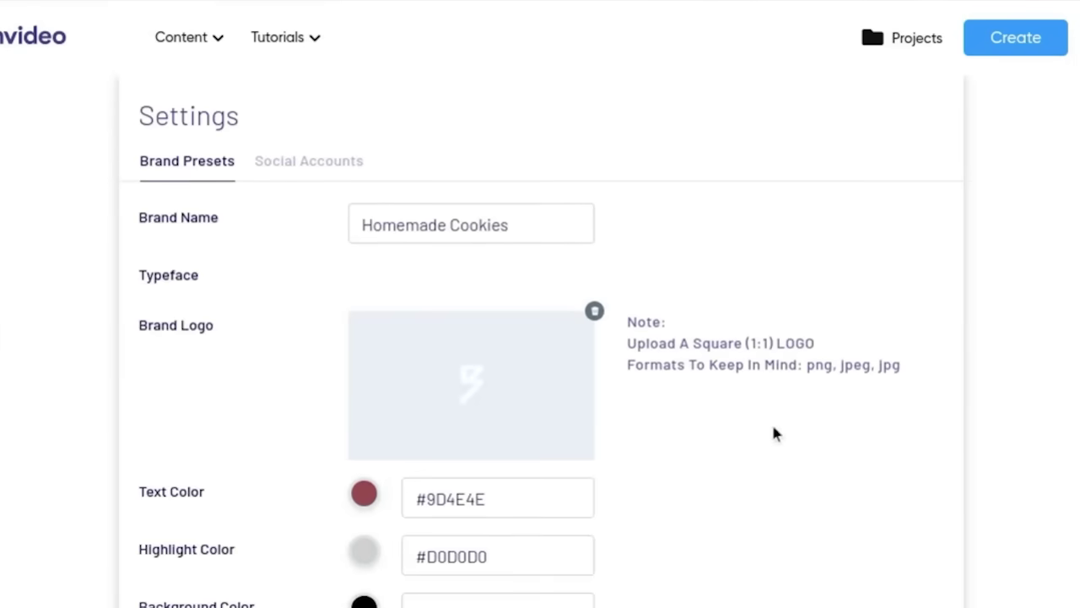
{"action": "scroll", "coordinate": [774, 433], "scroll_direction": "down", "scroll_amount": 1}
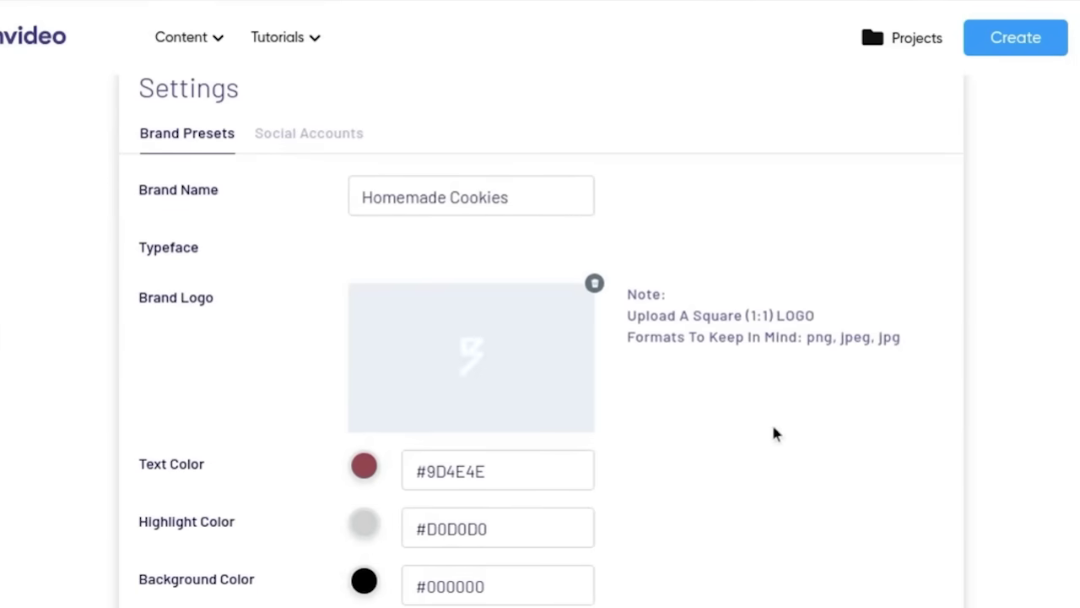
{"action": "left_click", "coordinate": [363, 525]}
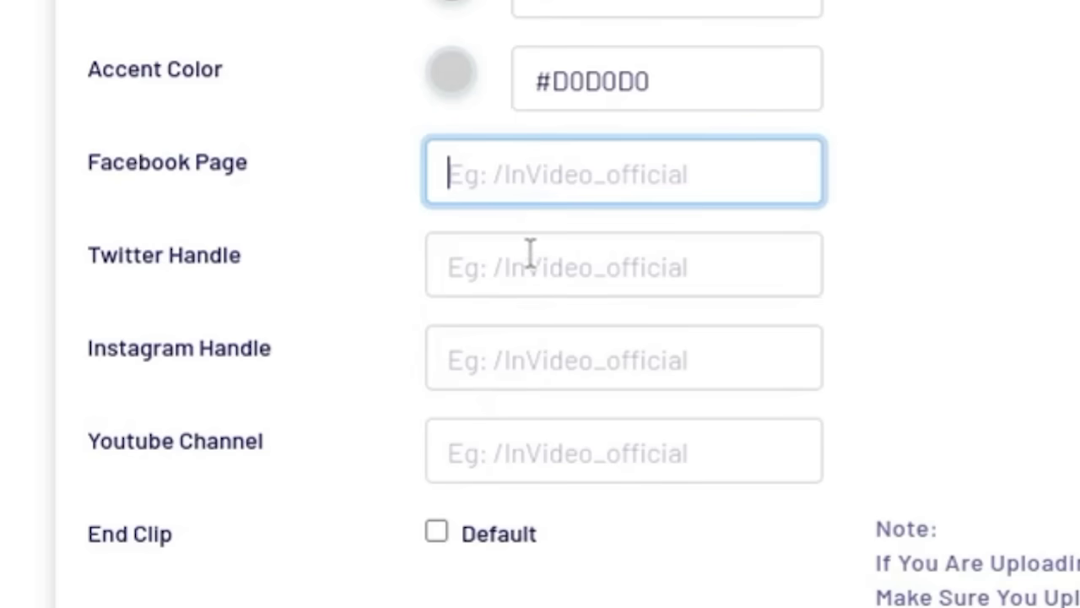
Step: Review the Twitter, Instagram, YouTube and end clip fields in the brand presets
{"action": "left_click", "coordinate": [529, 270]}
{"action": "left_click", "coordinate": [535, 359]}
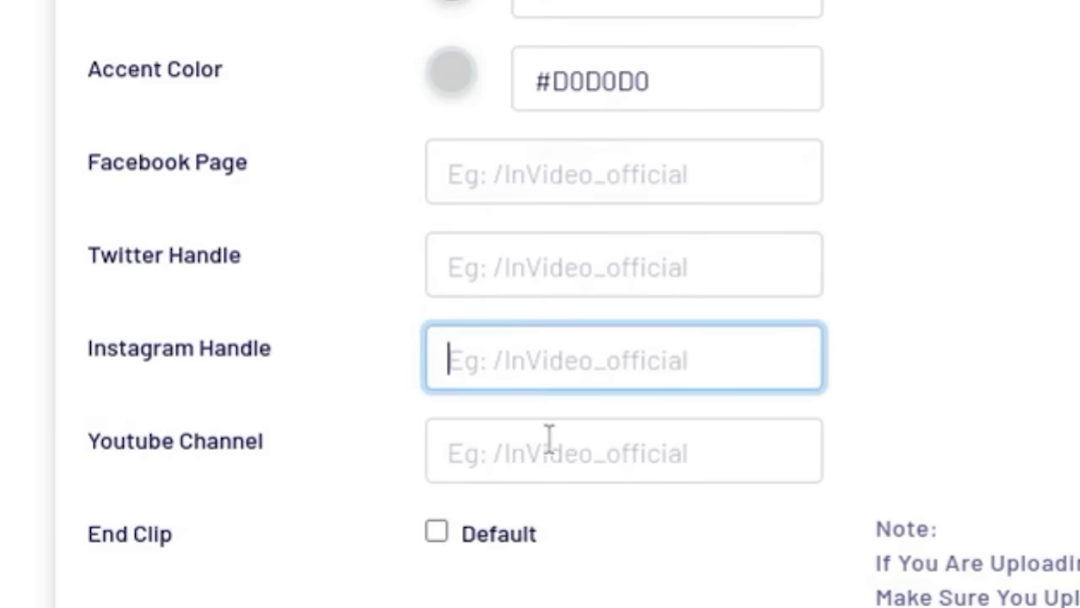
{"action": "left_click", "coordinate": [549, 448]}
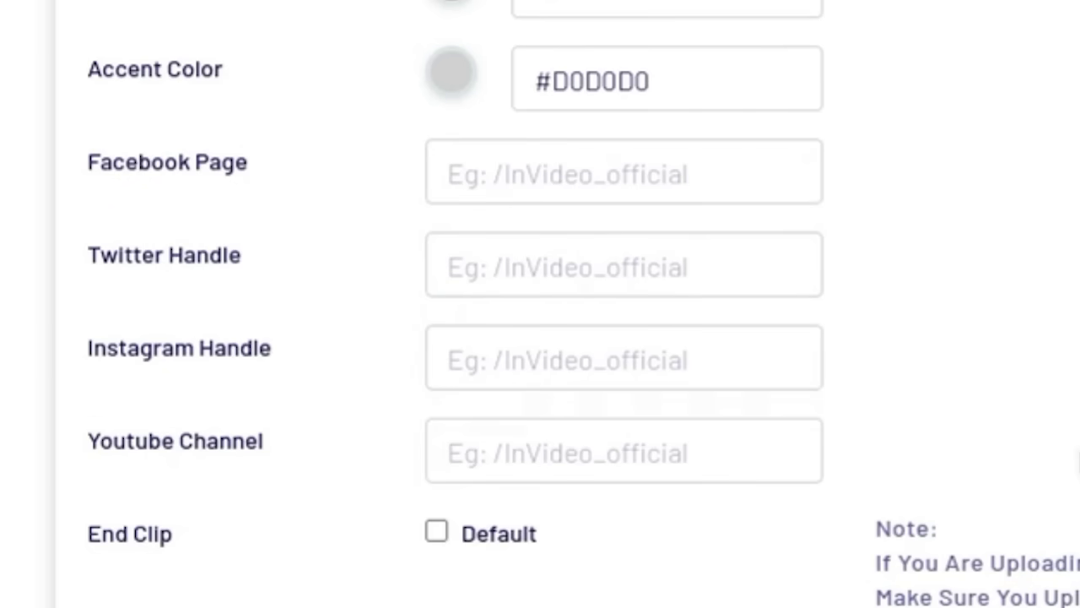
{"action": "scroll", "coordinate": [540, 338], "scroll_direction": "down", "scroll_amount": 3}
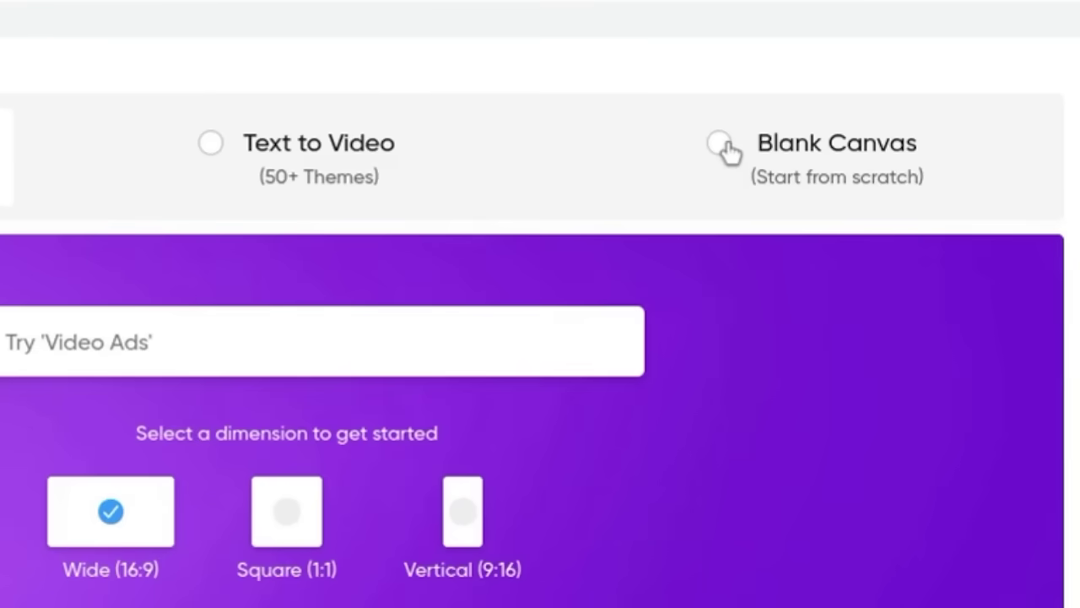
Step: Start a new video project from a blank canvas in the Wide (16:9) dimension
{"action": "left_click", "coordinate": [721, 145]}
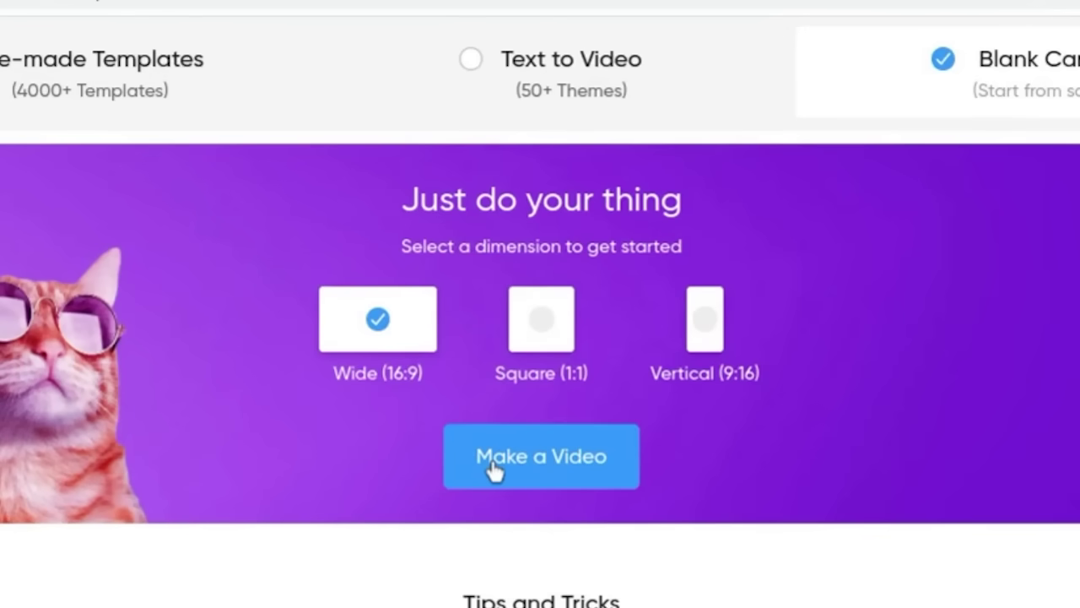
{"action": "left_click", "coordinate": [494, 466]}
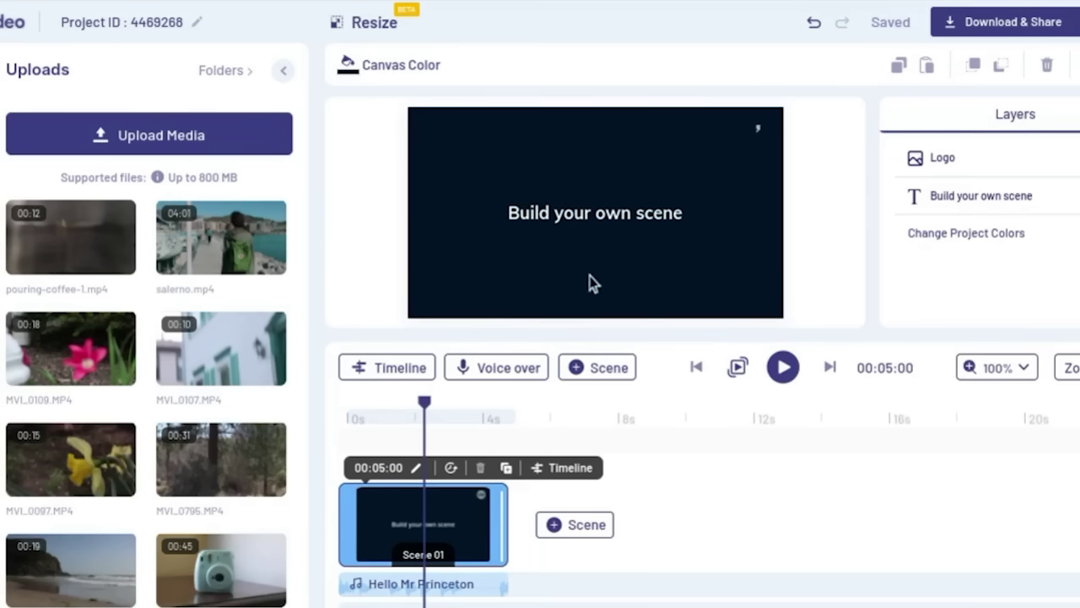
Step: Inspect the logo on the opening scene and the local files offered for media upload
{"action": "left_click", "coordinate": [759, 133]}
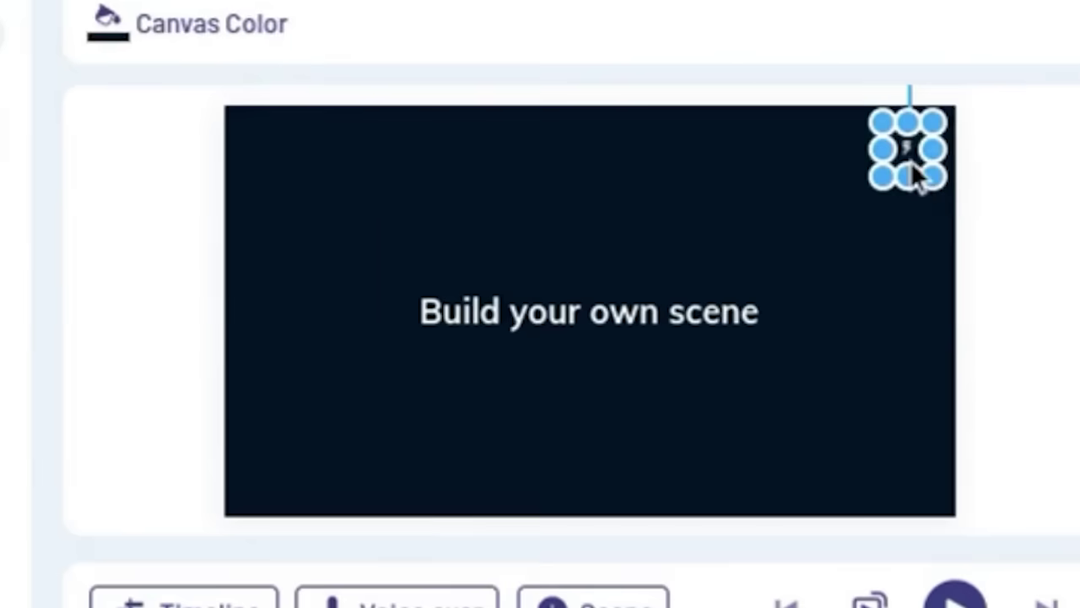
{"action": "left_click", "coordinate": [912, 163]}
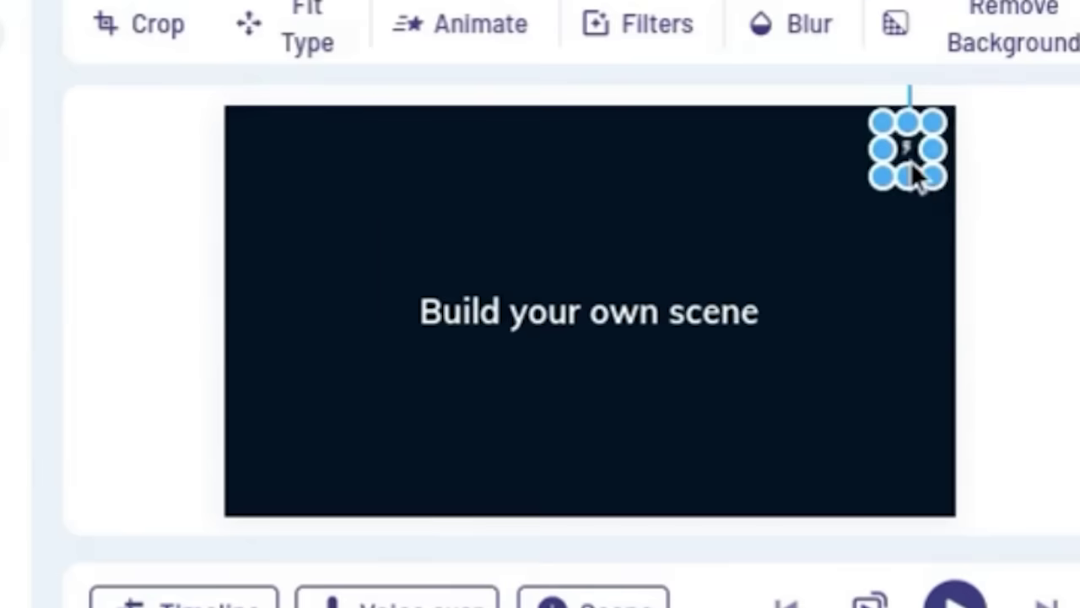
{"action": "left_click", "coordinate": [990, 210]}
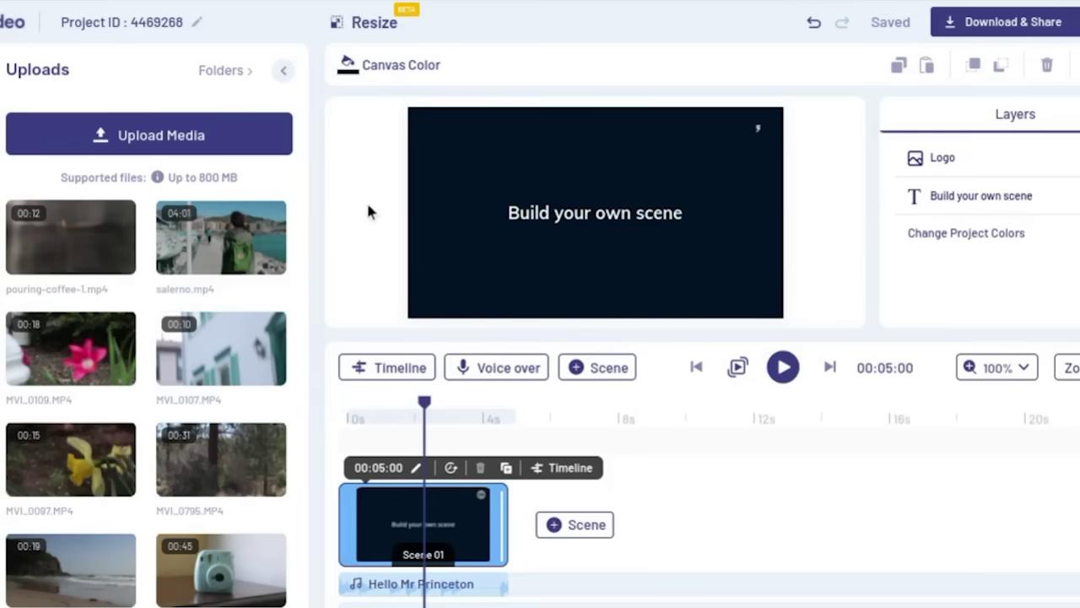
{"action": "left_click", "coordinate": [166, 144]}
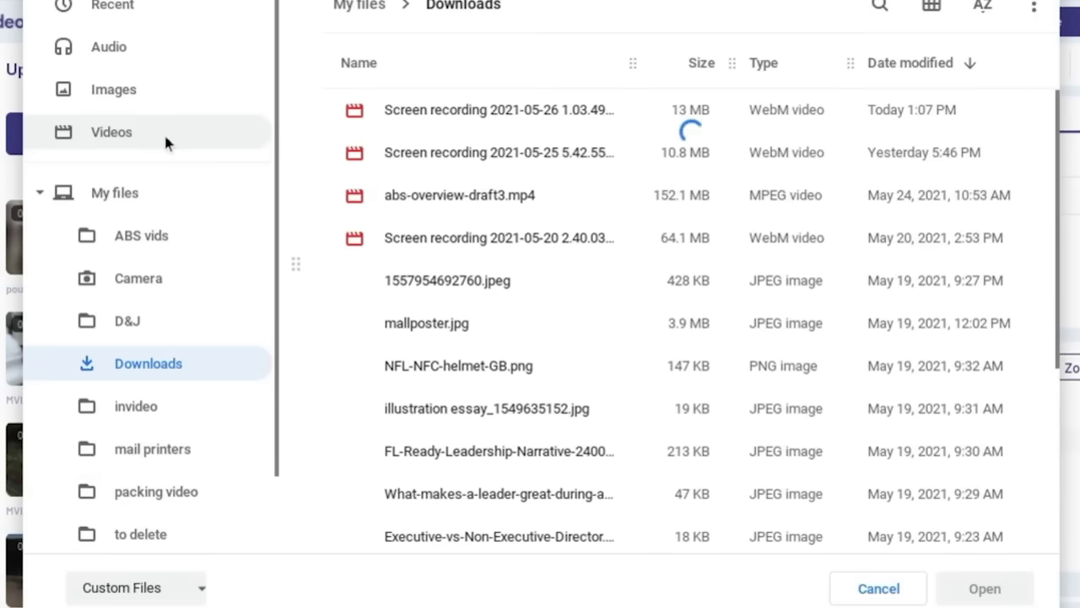
{"action": "key", "text": "Escape"}
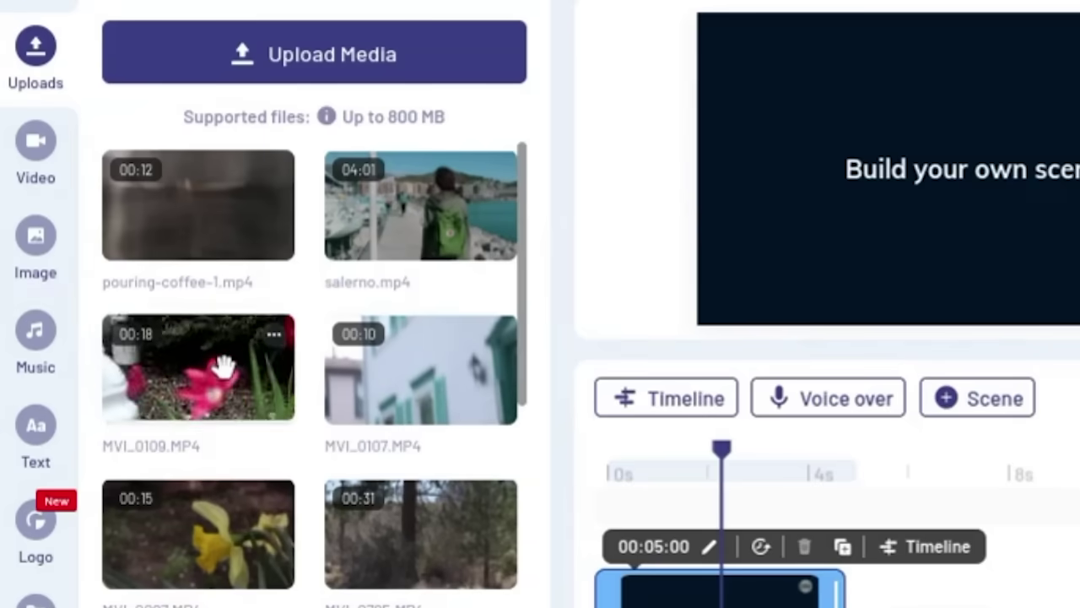
Step: Add the uploaded clip MVI_0109.MP4 to the scene, trimmed to the section from 00:05:14 to 00:11:18
{"action": "left_click_drag", "start_coordinate": [223, 364], "coordinate": [809, 236]}
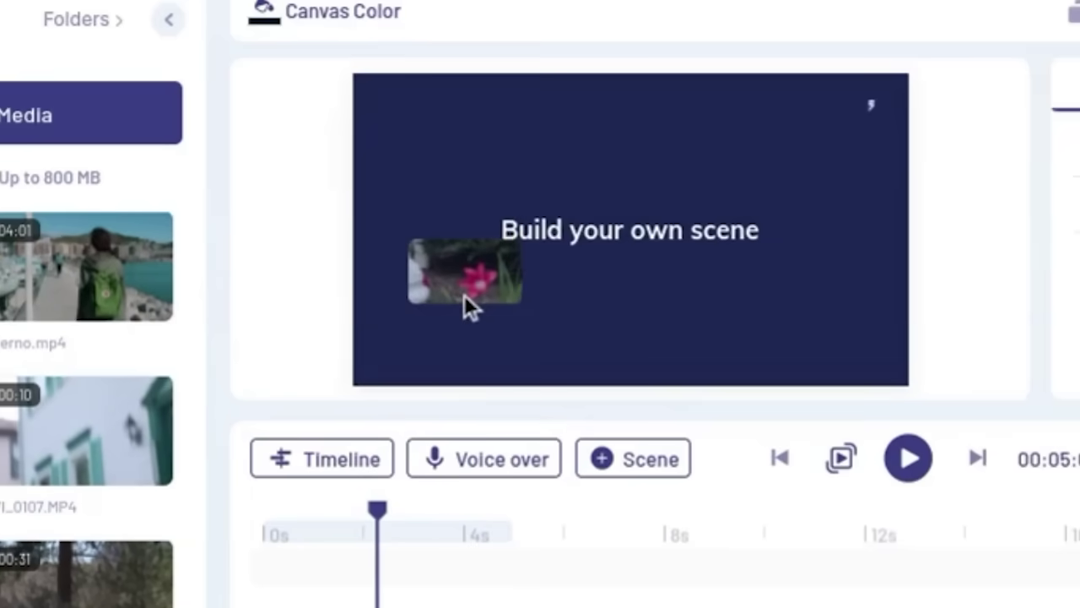
{"action": "left_click_drag", "start_coordinate": [465, 298], "coordinate": [466, 299]}
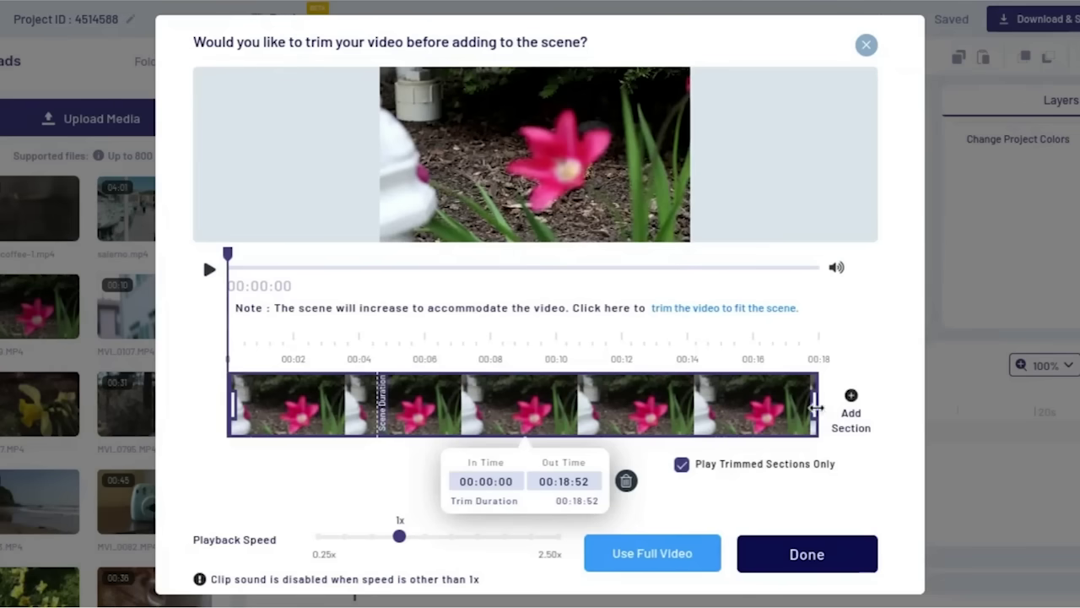
{"action": "left_click_drag", "start_coordinate": [813, 408], "coordinate": [584, 409]}
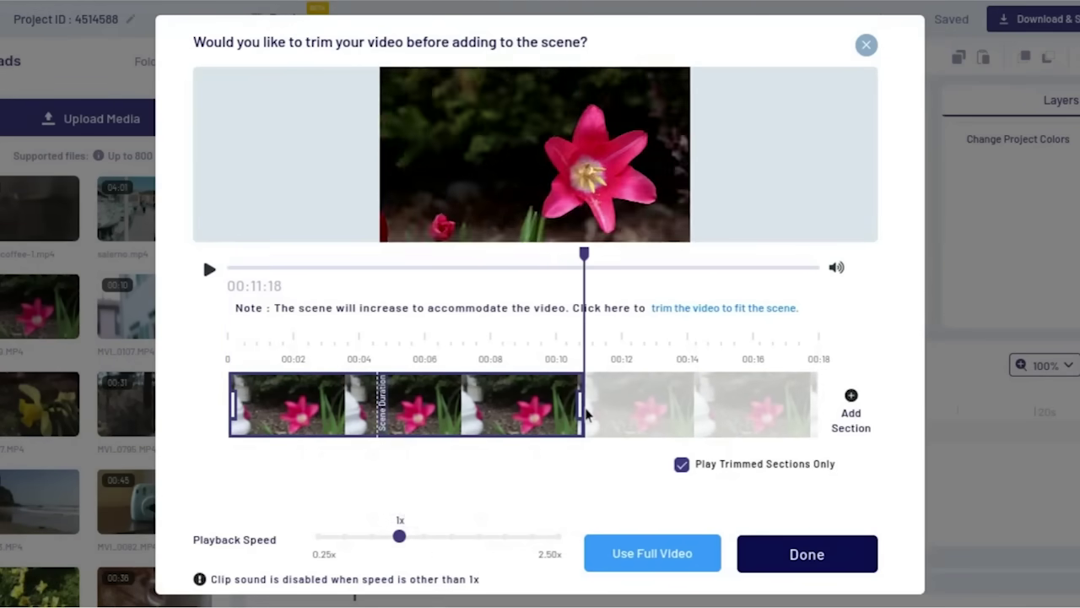
{"action": "left_click_drag", "start_coordinate": [232, 408], "coordinate": [395, 406]}
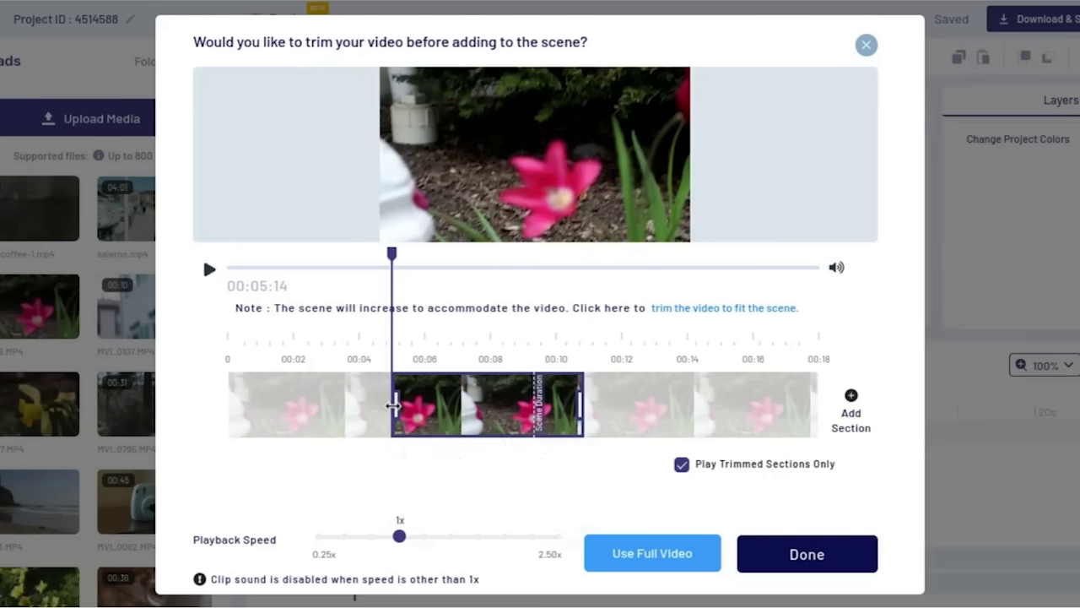
{"action": "left_click", "coordinate": [823, 550]}
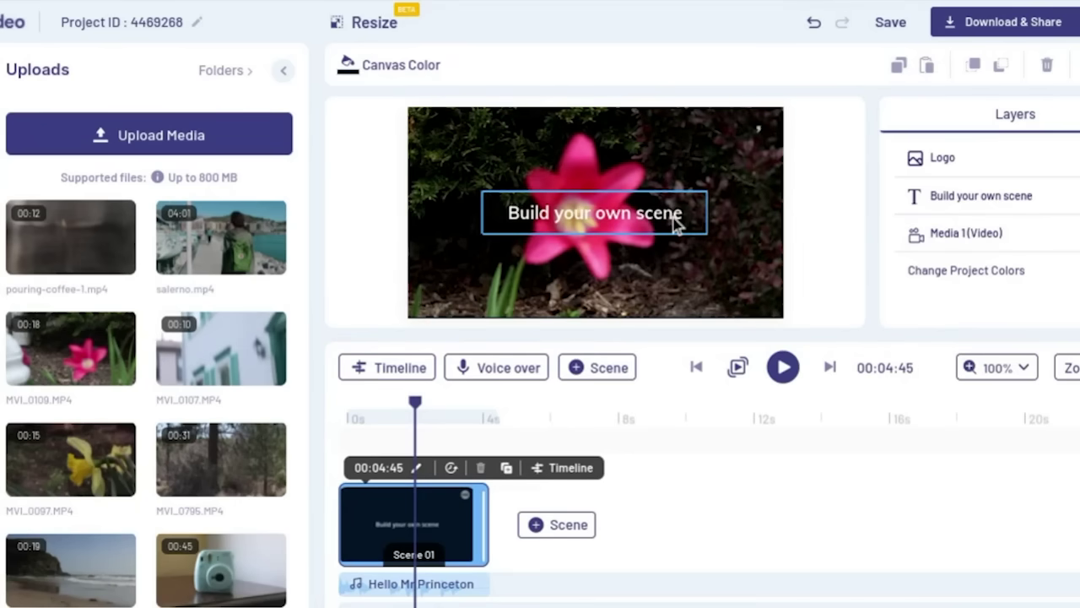
Step: Delete the "Build your own scene" text and the logo from the scene, leaving only the flower video
{"action": "left_click", "coordinate": [675, 221]}
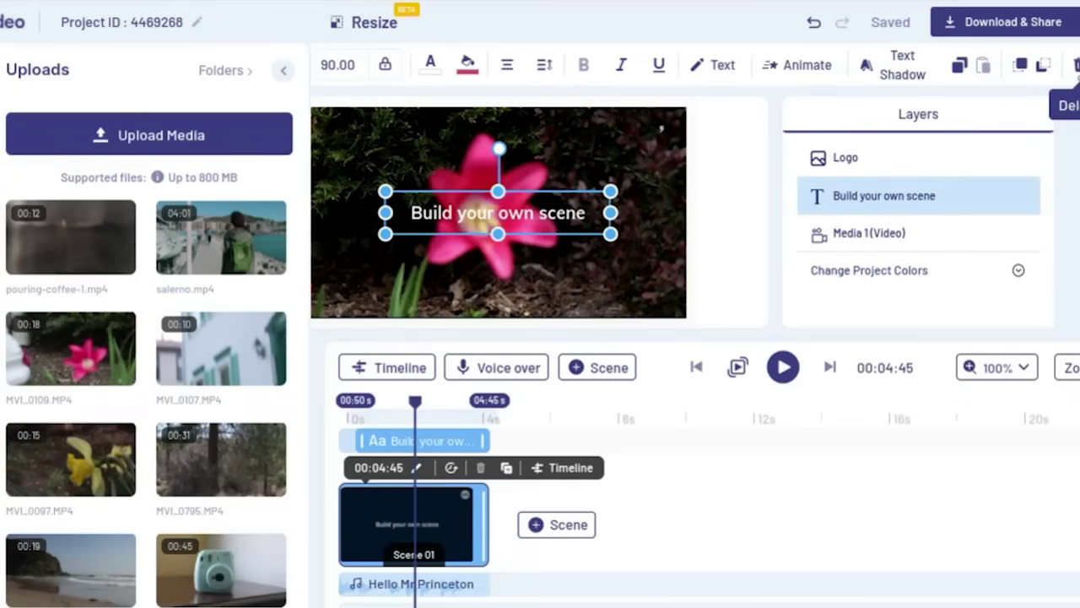
{"action": "left_click", "coordinate": [1076, 66]}
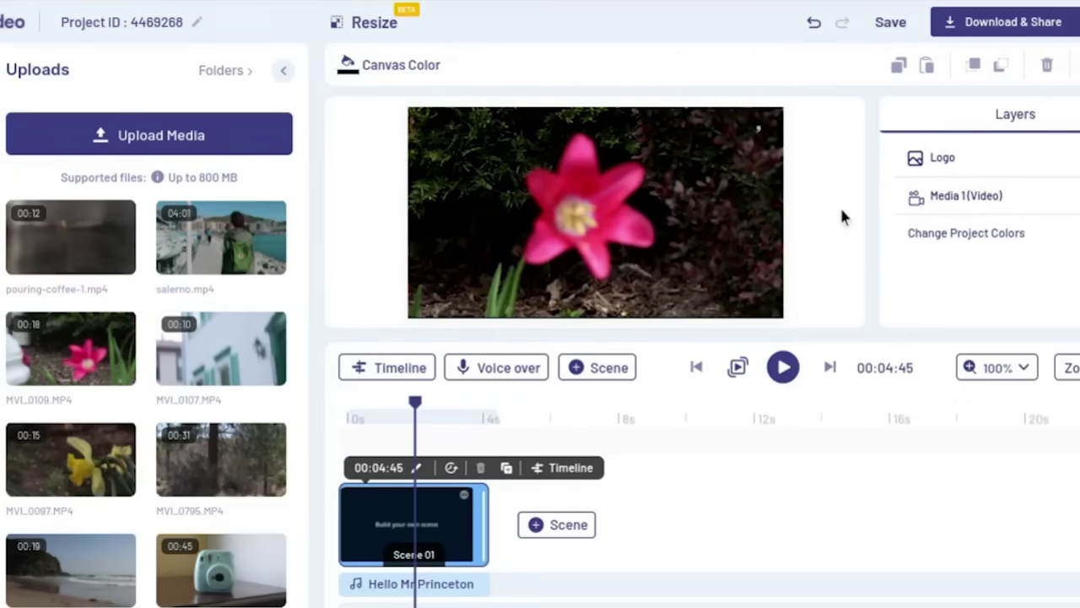
{"action": "left_click", "coordinate": [759, 130]}
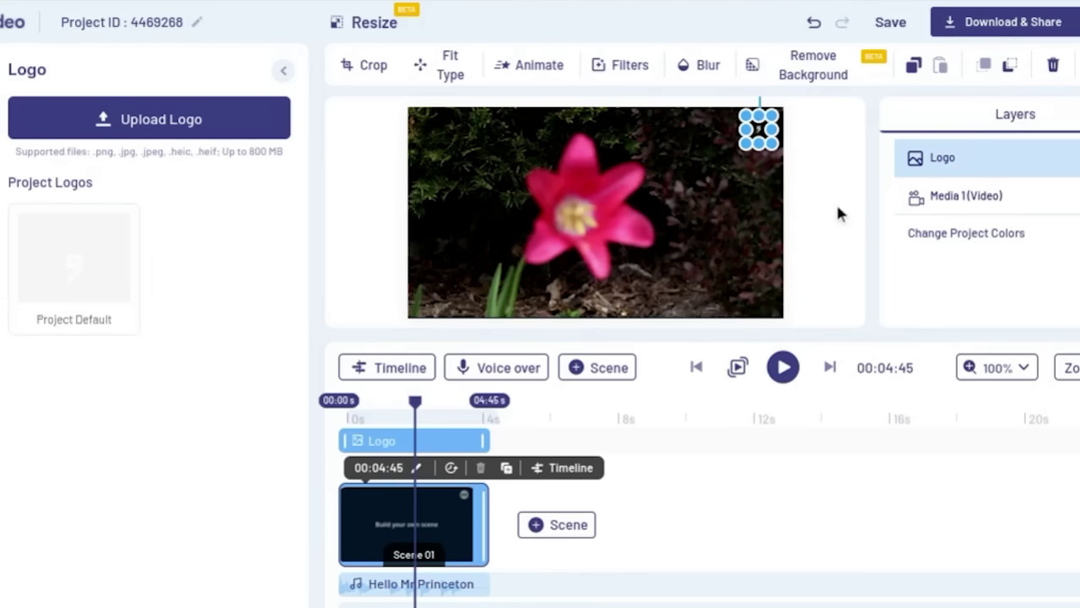
{"action": "left_click", "coordinate": [532, 200]}
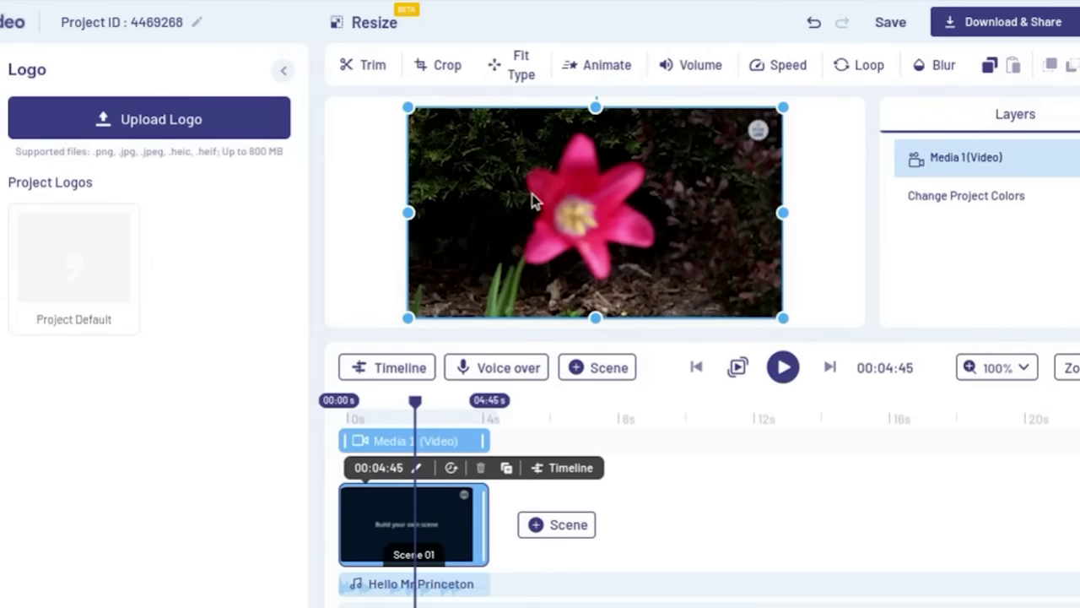
{"action": "left_click", "coordinate": [807, 211]}
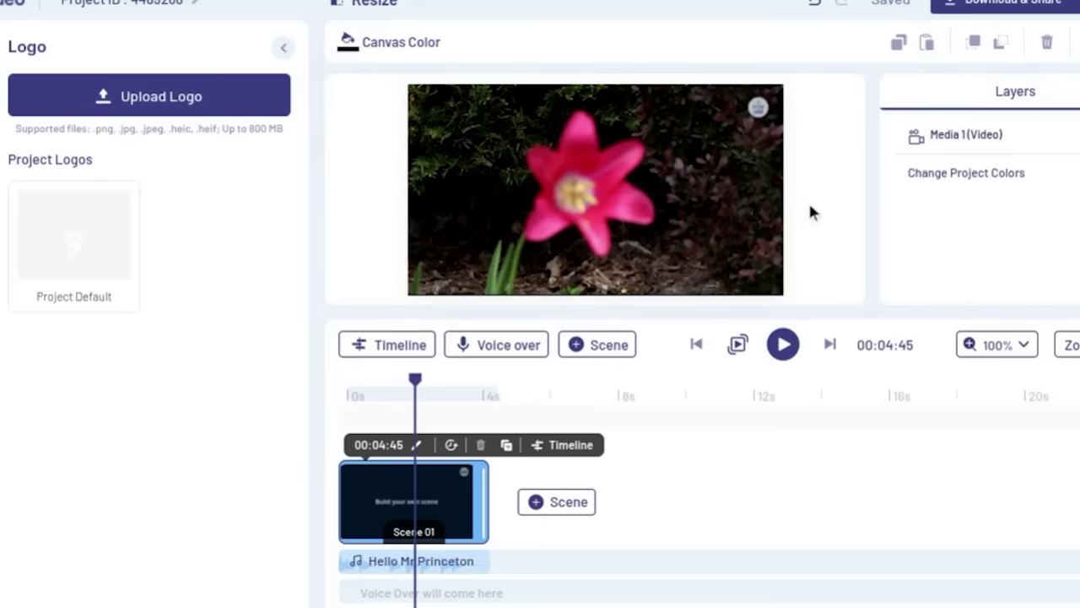
Step: Retrim the flower video in the scene to run from 00:03:57 to 00:10:06
{"action": "left_click", "coordinate": [646, 181]}
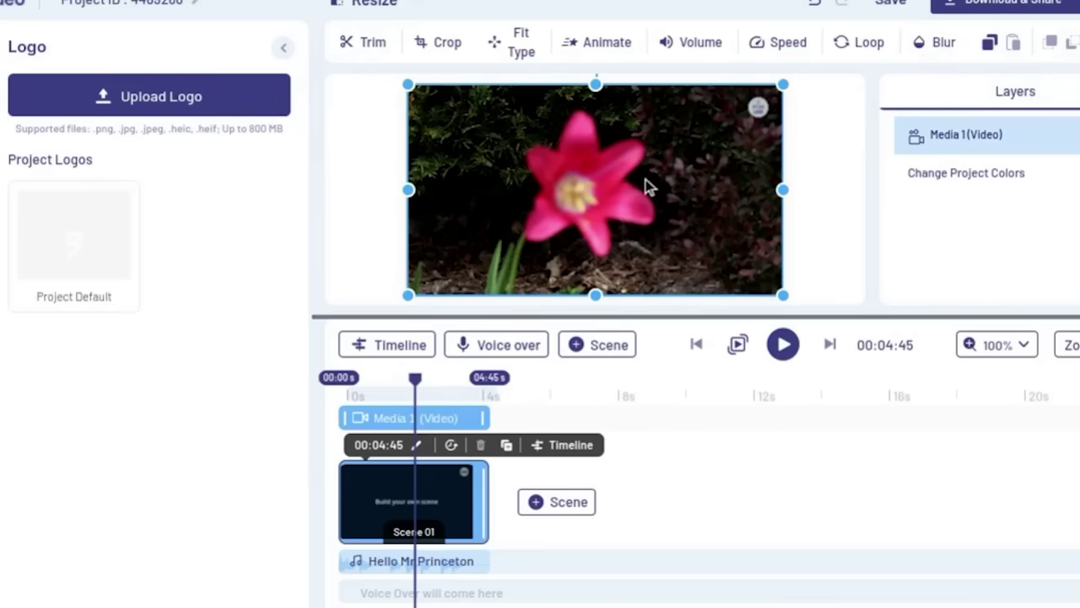
{"action": "left_click", "coordinate": [372, 42]}
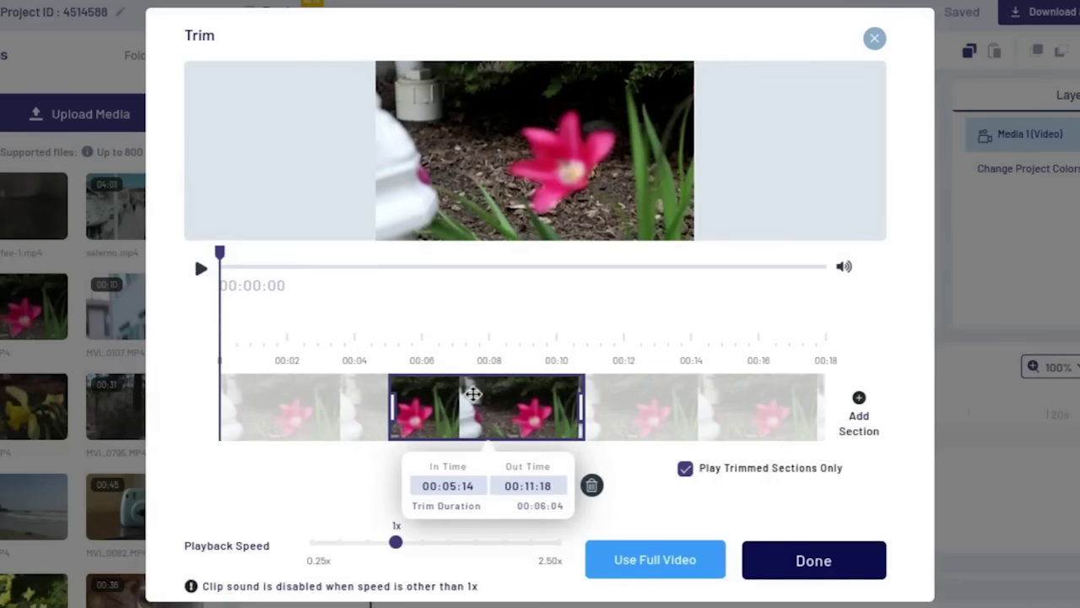
{"action": "left_click_drag", "start_coordinate": [473, 391], "coordinate": [365, 403]}
{"action": "left_click_drag", "start_coordinate": [285, 410], "coordinate": [340, 410]}
{"action": "left_click_drag", "start_coordinate": [473, 410], "coordinate": [550, 411]}
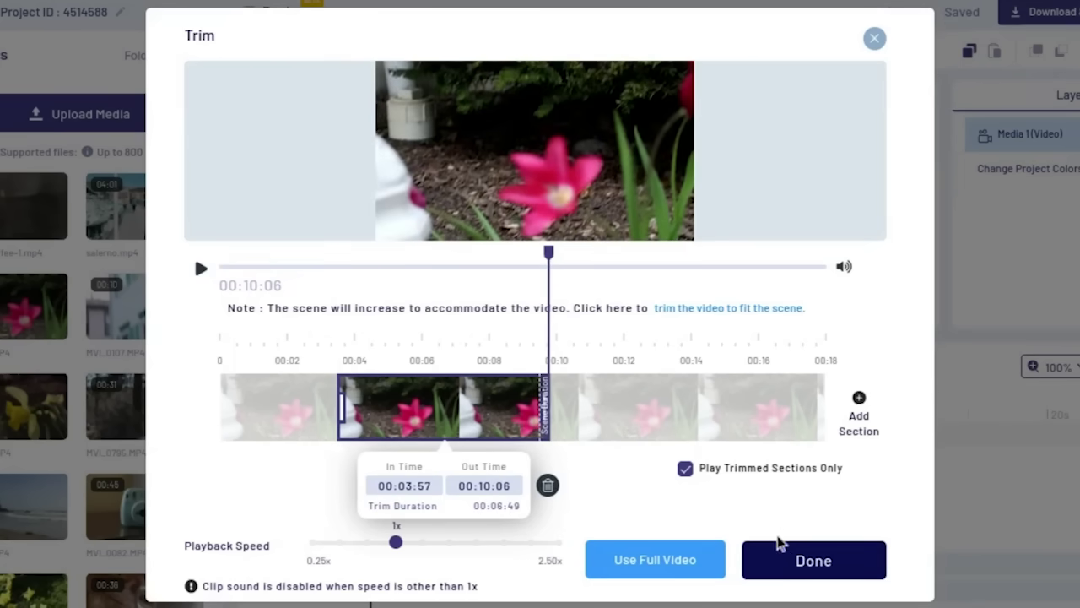
{"action": "left_click", "coordinate": [785, 558]}
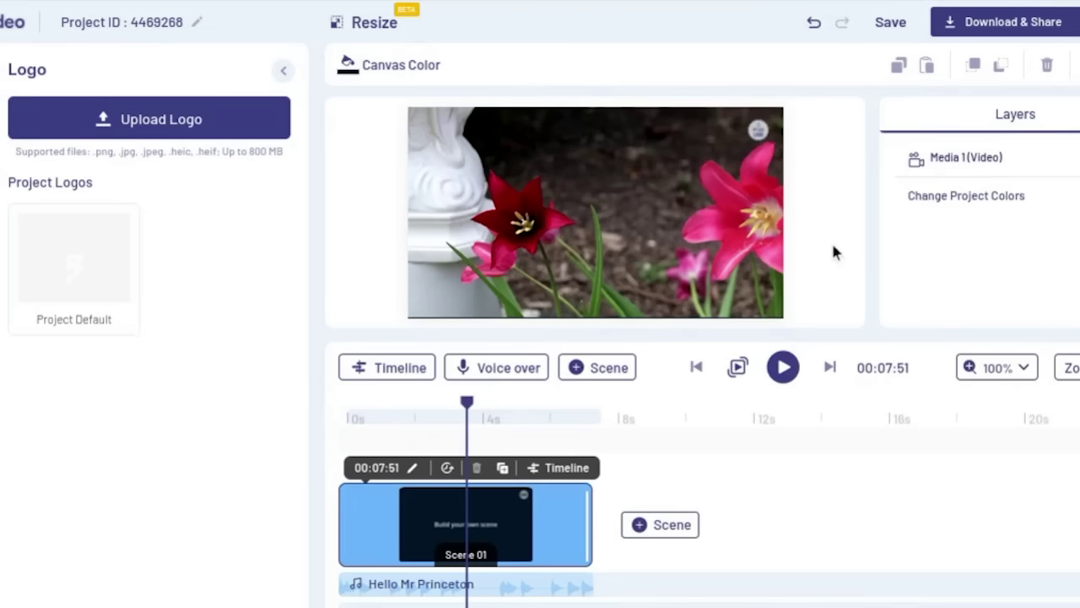
Step: Crop the flower video by pulling the lower-left corner of the crop frame inward
{"action": "left_click", "coordinate": [636, 169]}
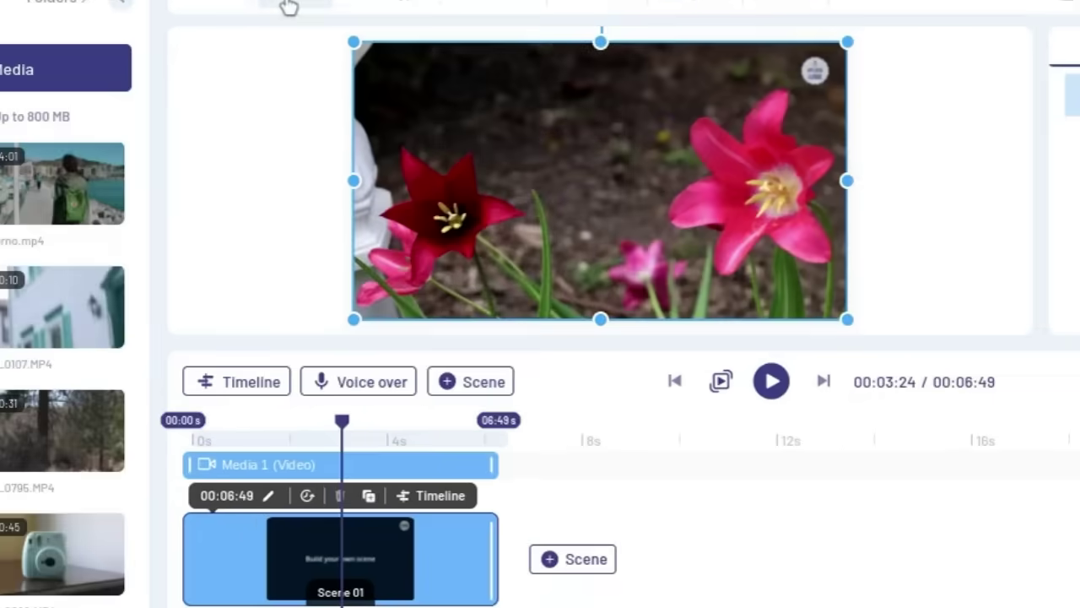
{"action": "left_click", "coordinate": [290, 7]}
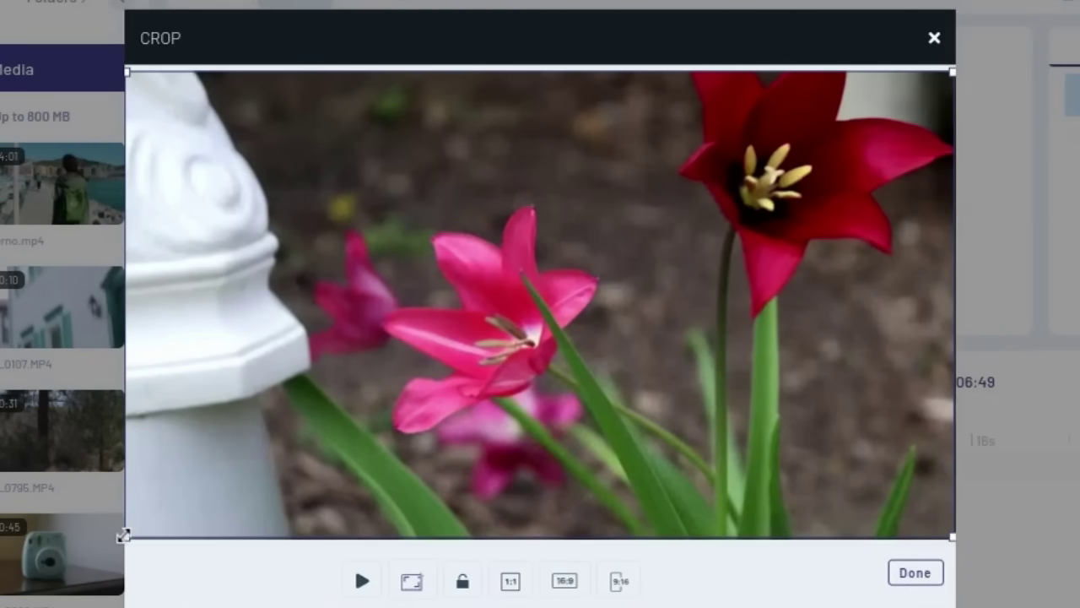
{"action": "left_click_drag", "start_coordinate": [123, 536], "coordinate": [203, 483]}
{"action": "left_click_drag", "start_coordinate": [21, 390], "coordinate": [75, 345]}
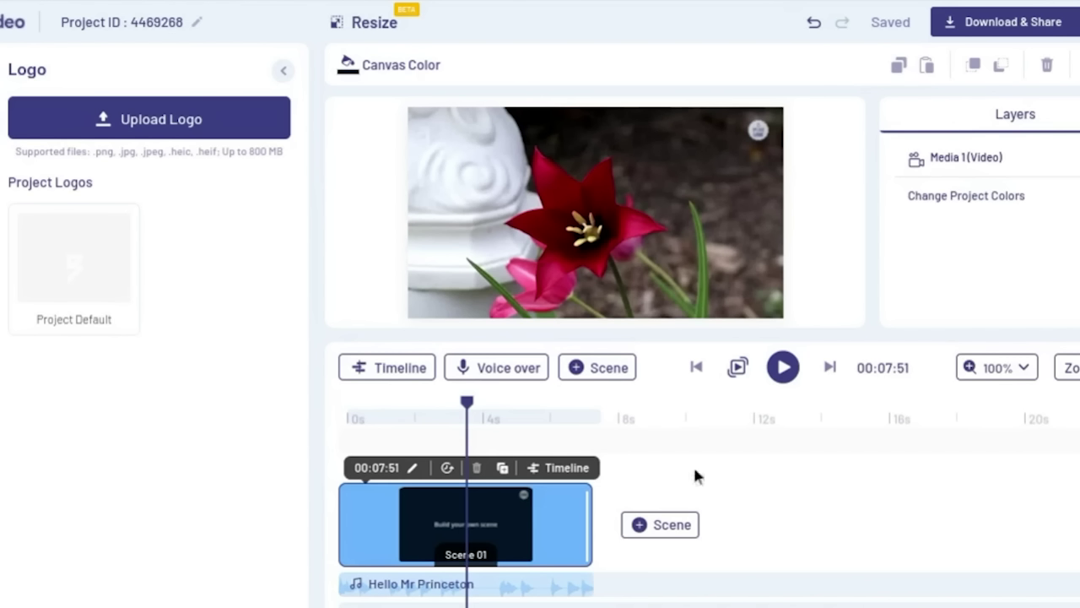
Step: Add a new blank scene after the flower scene and confirm its insertion
{"action": "left_click", "coordinate": [667, 524]}
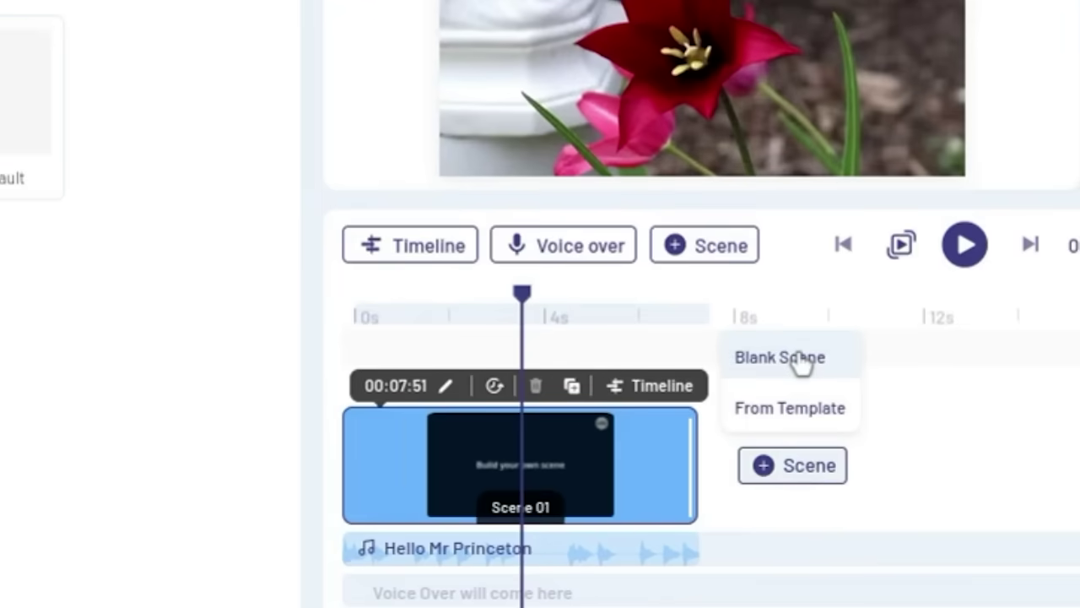
{"action": "left_click", "coordinate": [800, 362]}
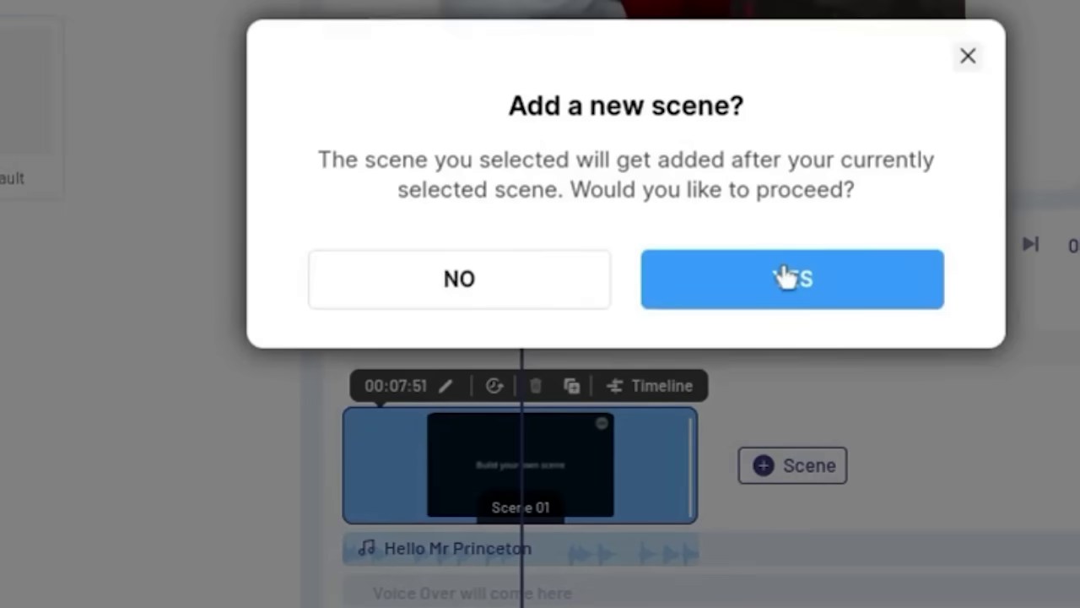
{"action": "left_click", "coordinate": [784, 272]}
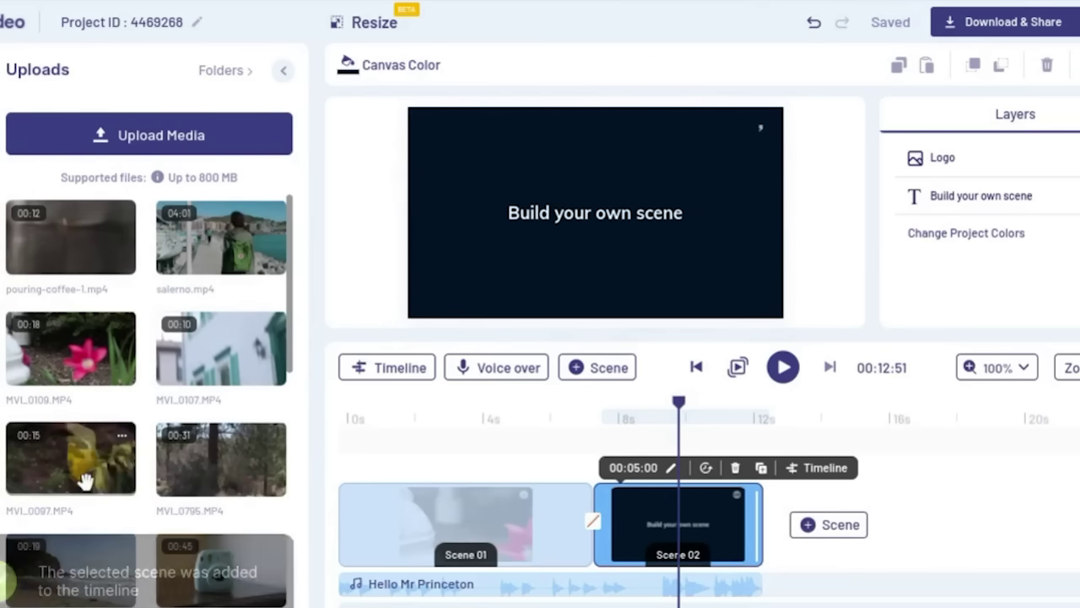
Step: Add the uploaded clip MVI_0097.MP4 to the new scene, trimmed to a length of 4.65 seconds
{"action": "left_click_drag", "start_coordinate": [84, 481], "coordinate": [495, 294]}
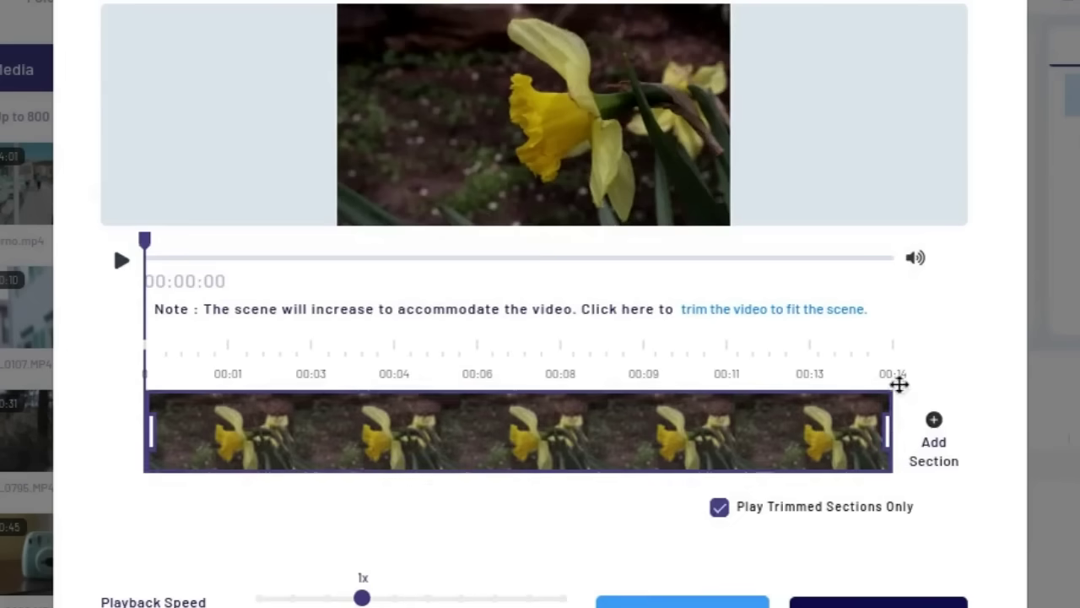
{"action": "left_click_drag", "start_coordinate": [887, 436], "coordinate": [431, 435]}
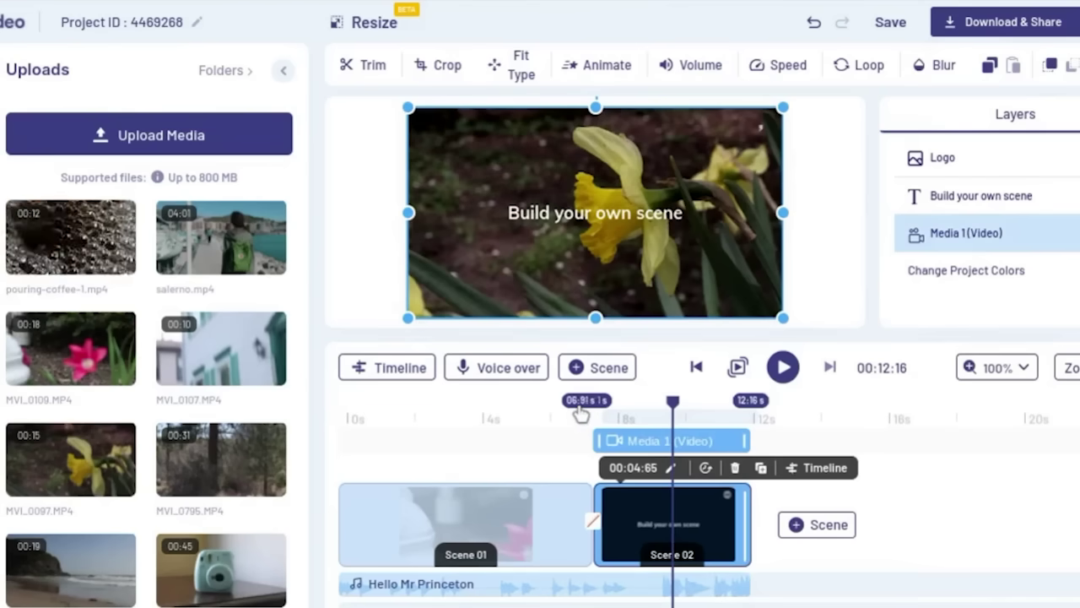
{"action": "left_click", "coordinate": [579, 412]}
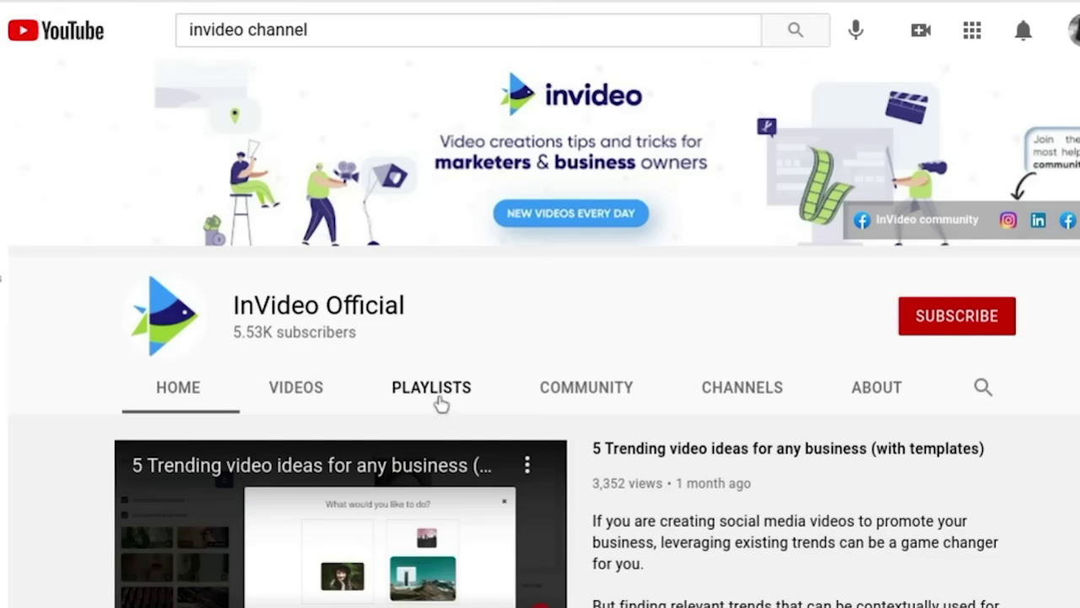
Step: Switch to the InVideo Official channel on YouTube, look through its playlists and open the InVideo Tutorials playlist
{"action": "left_click", "coordinate": [439, 397]}
{"action": "scroll", "coordinate": [666, 419], "scroll_direction": "down", "scroll_amount": 4}
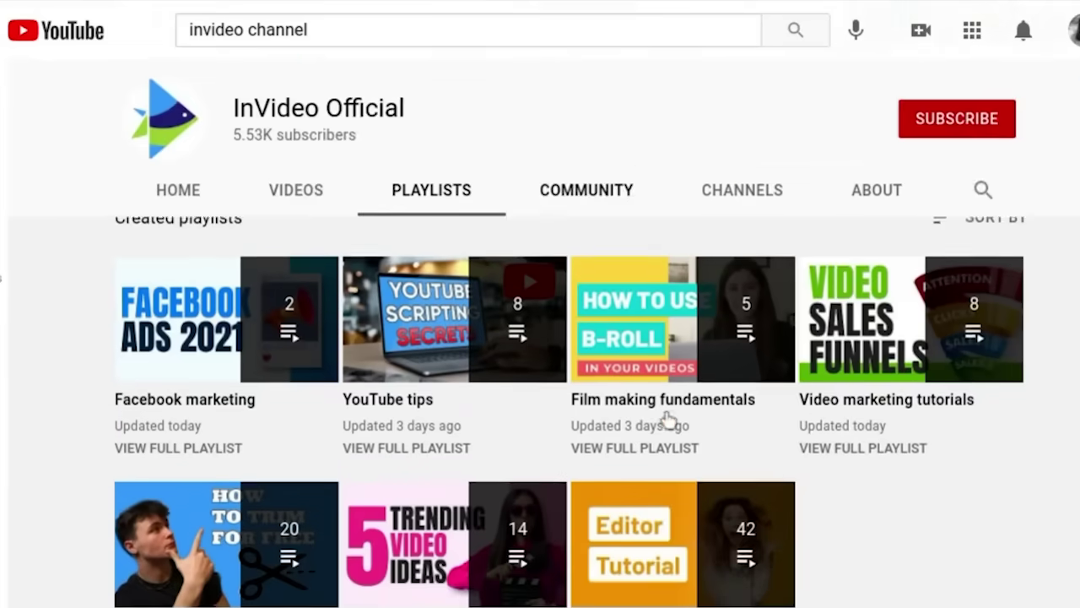
{"action": "scroll", "coordinate": [667, 418], "scroll_direction": "down", "scroll_amount": 1}
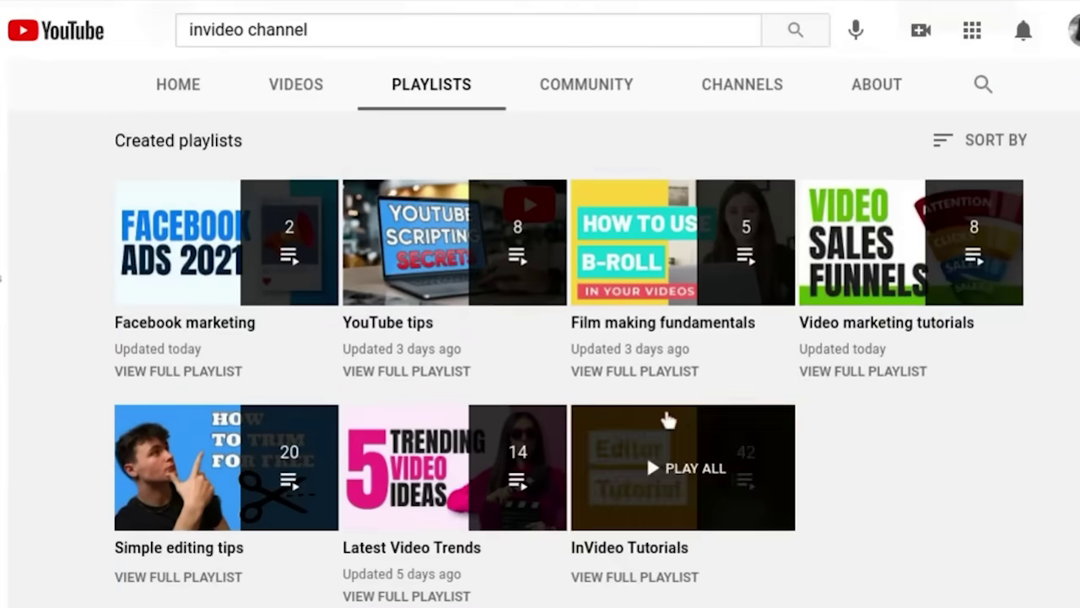
{"action": "left_click", "coordinate": [649, 550]}
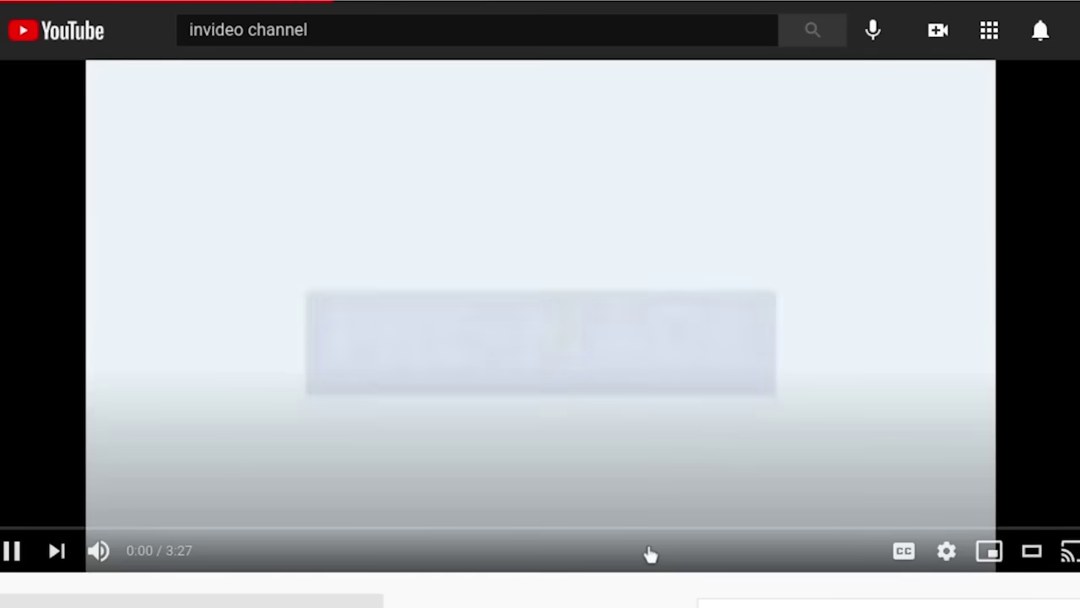
{"action": "left_click", "coordinate": [731, 341]}
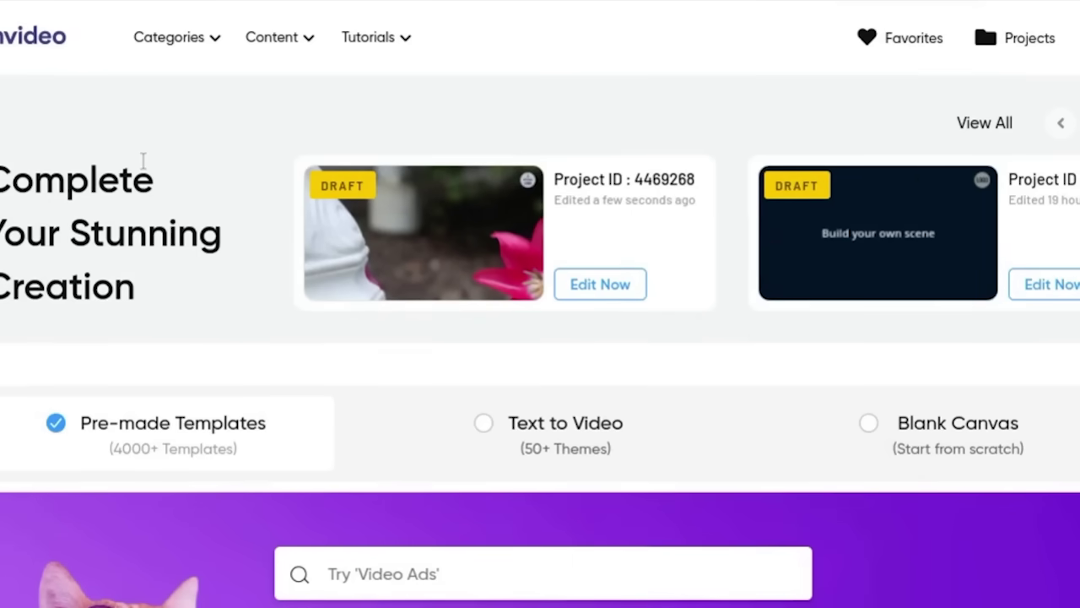
Step: Set the pre-made templates' dimension to Vertical (9:16) and look over the trending templates
{"action": "scroll", "coordinate": [144, 161], "scroll_direction": "down", "scroll_amount": 5}
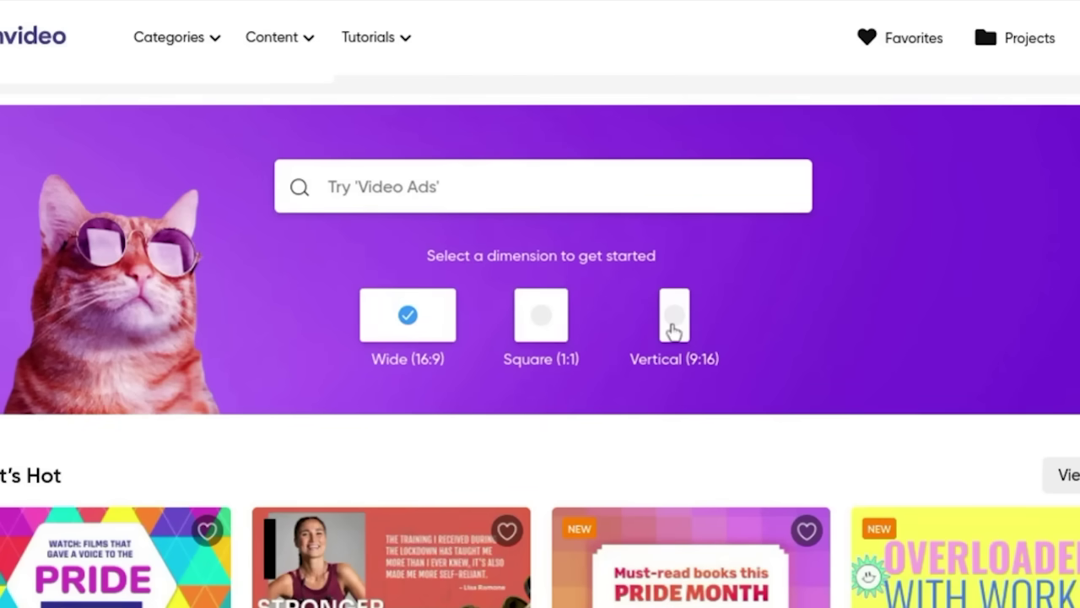
{"action": "left_click", "coordinate": [673, 320]}
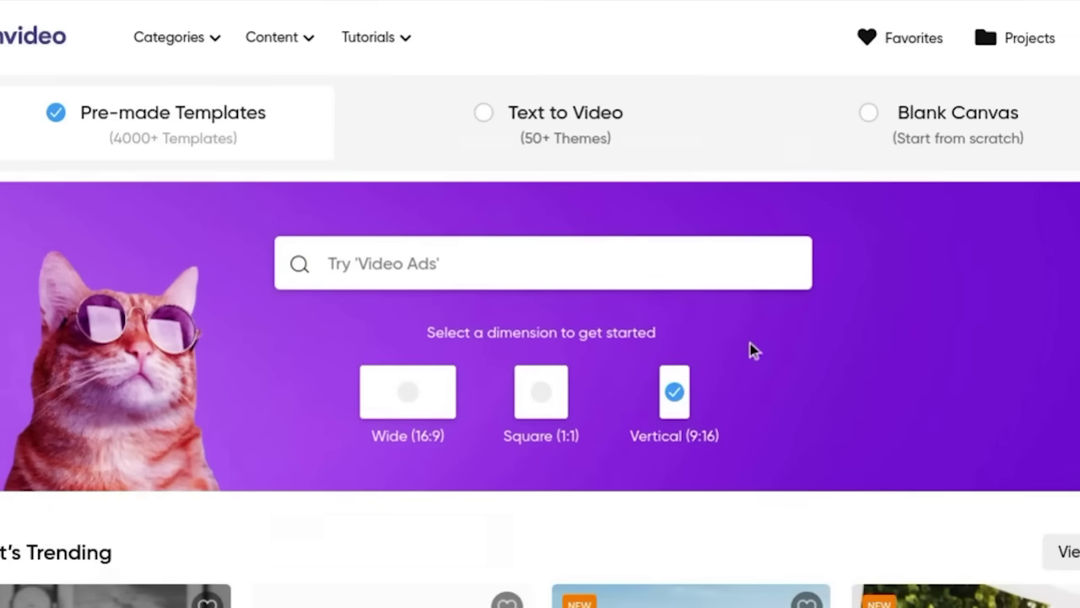
{"action": "scroll", "coordinate": [753, 350], "scroll_direction": "down", "scroll_amount": 5}
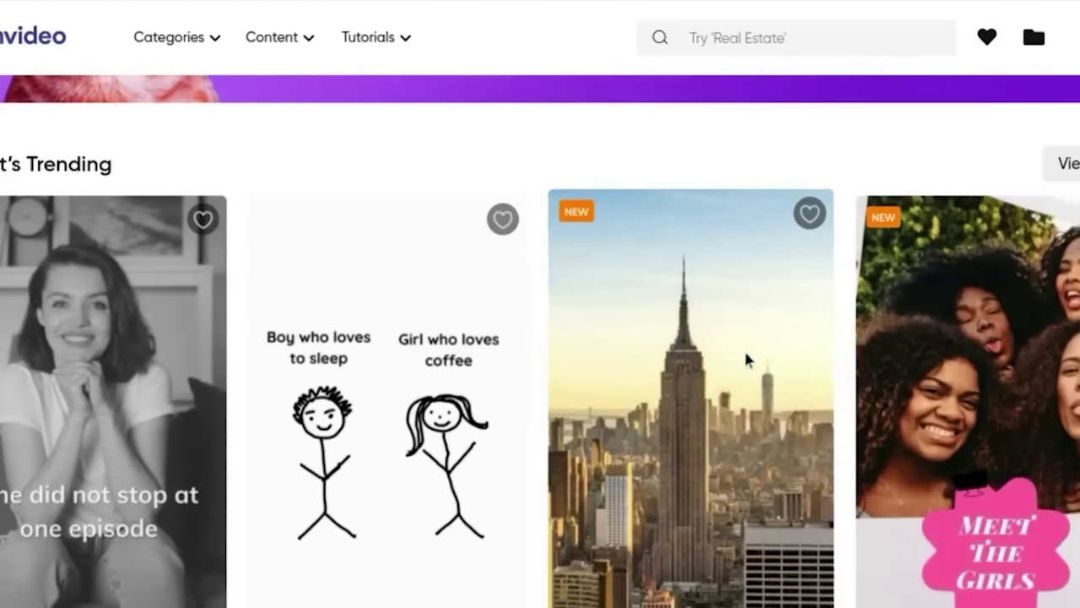
{"action": "scroll", "coordinate": [746, 359], "scroll_direction": "down", "scroll_amount": 6}
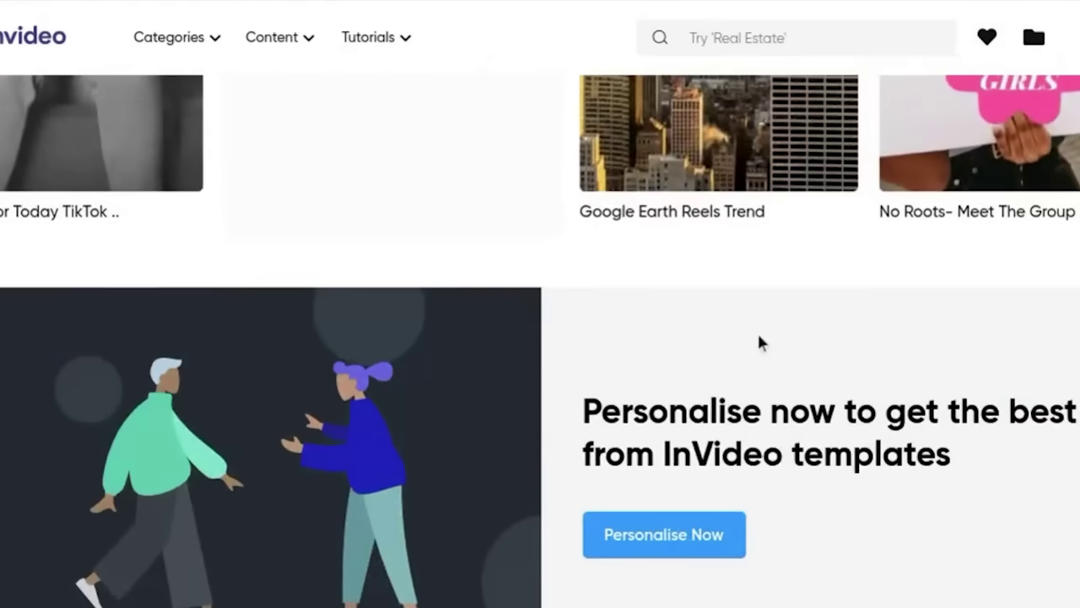
{"action": "scroll", "coordinate": [757, 342], "scroll_direction": "up", "scroll_amount": 5}
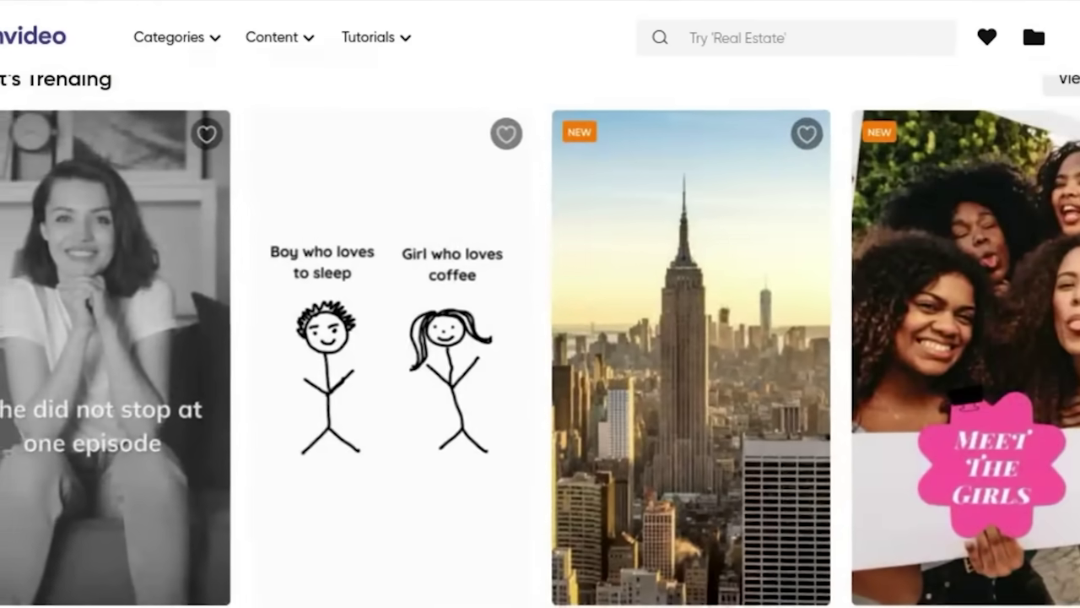
{"action": "scroll", "coordinate": [927, 482], "scroll_direction": "up", "scroll_amount": 5}
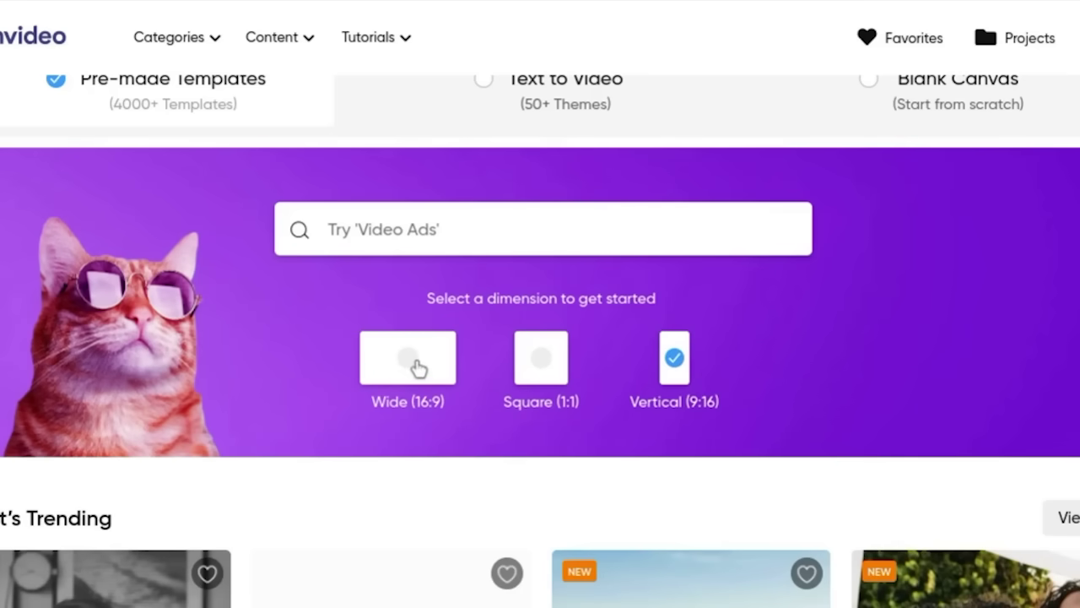
Step: Choose the Google Earth Reels Trend template from the trending templates and start a vertical (9:16) project with it
{"action": "scroll", "coordinate": [498, 376], "scroll_direction": "down", "scroll_amount": 5}
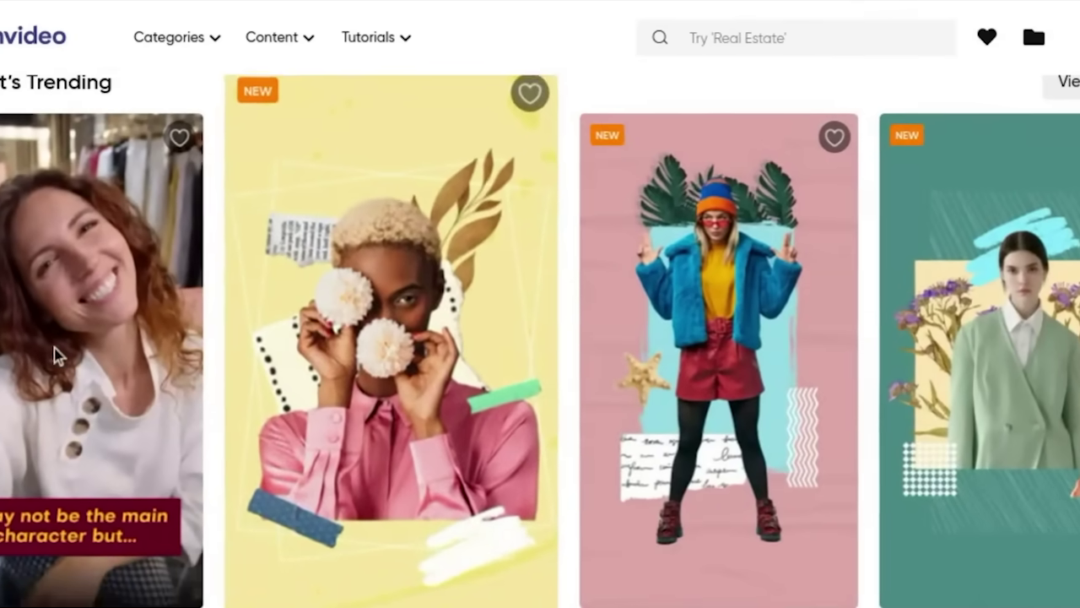
{"action": "mouse_move", "coordinate": [54, 356]}
{"action": "scroll", "coordinate": [54, 356], "scroll_direction": "down", "scroll_amount": 1}
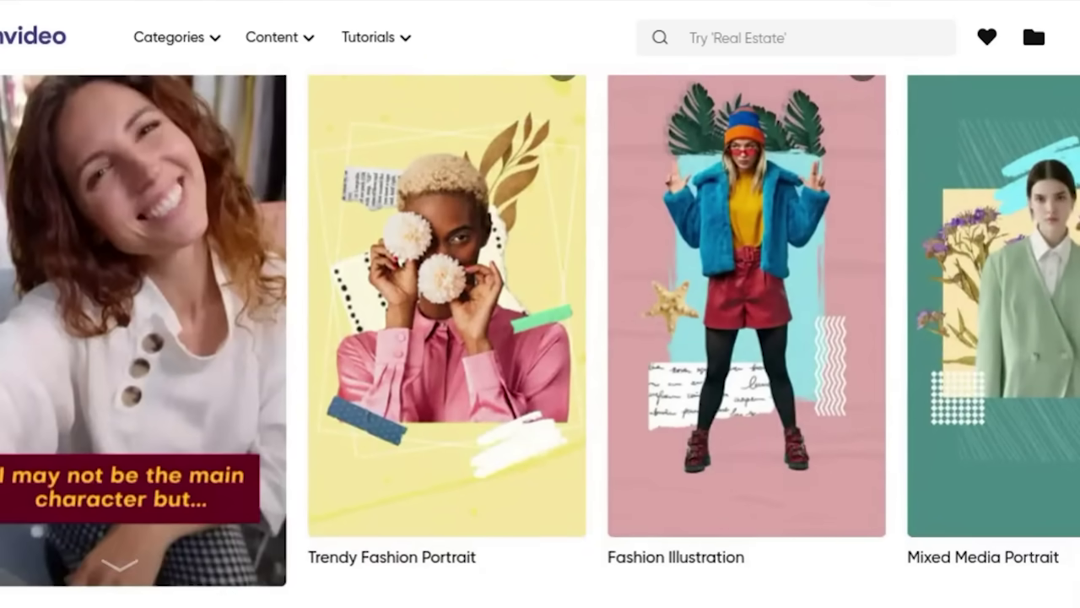
{"action": "scroll", "coordinate": [54, 348], "scroll_direction": "left", "scroll_amount": 10}
{"action": "scroll", "coordinate": [54, 348], "scroll_direction": "up", "scroll_amount": 1}
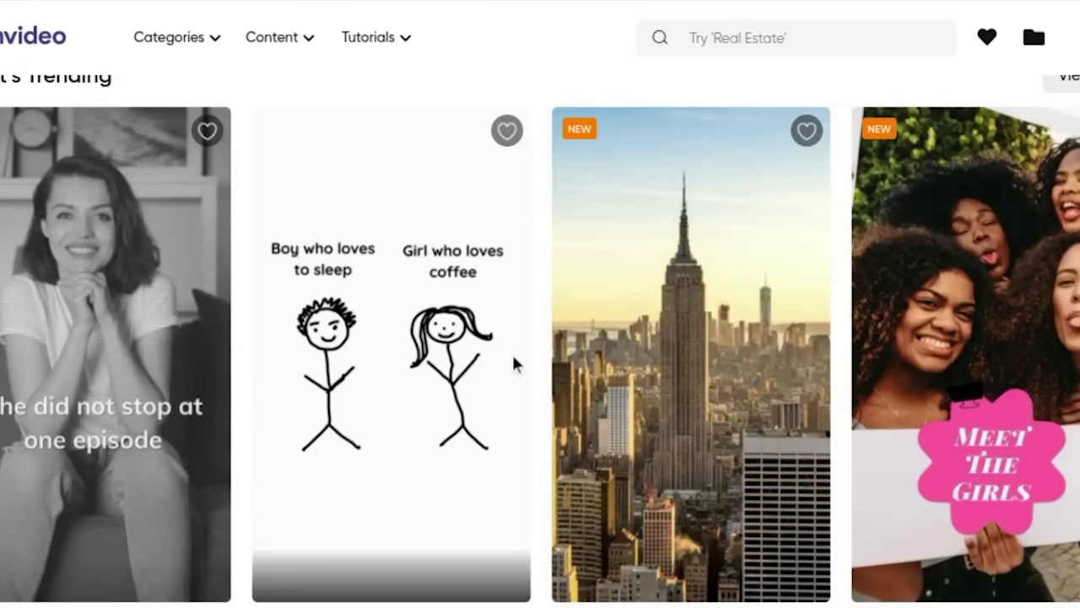
{"action": "mouse_move", "coordinate": [673, 363]}
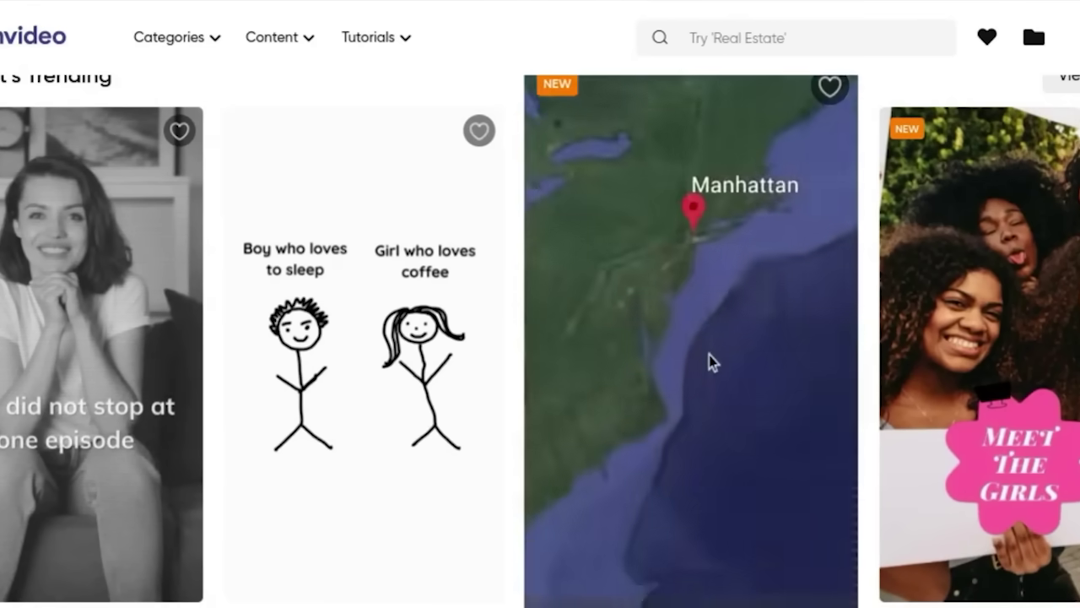
{"action": "left_click", "coordinate": [709, 355]}
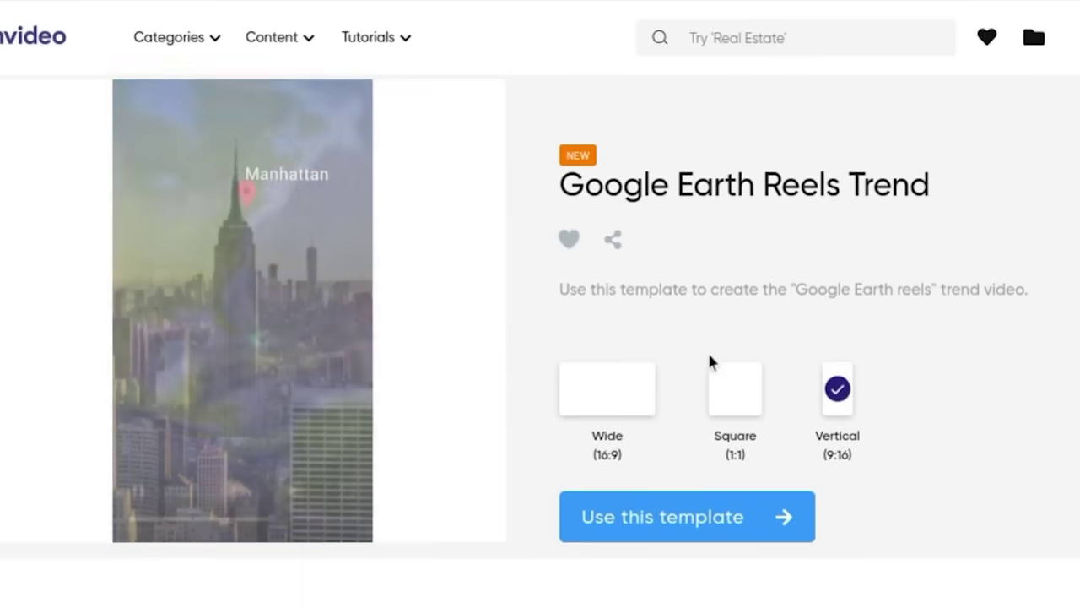
{"action": "left_click", "coordinate": [690, 508]}
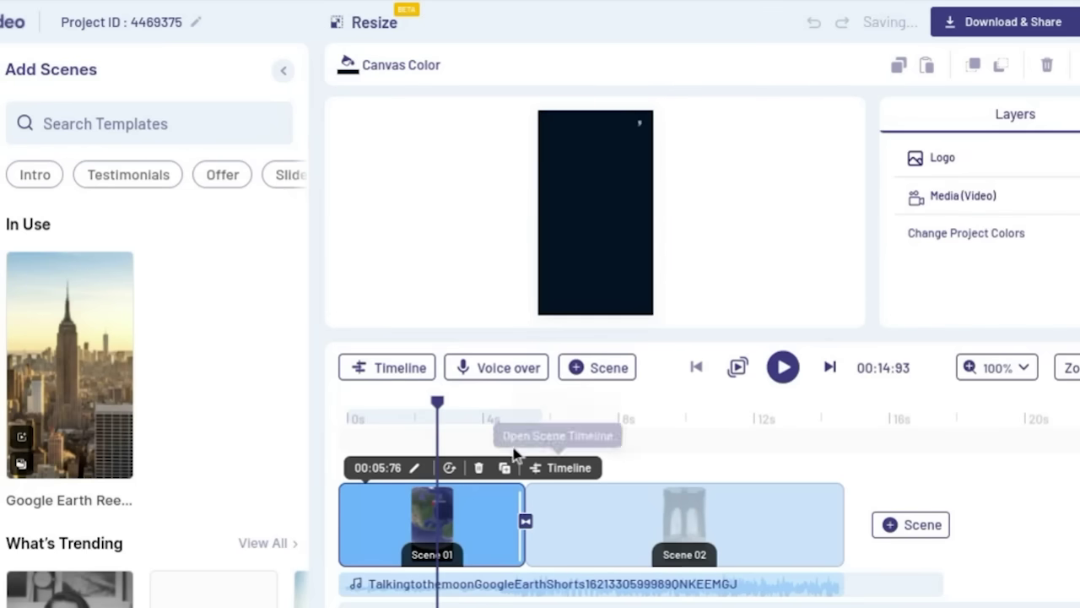
Step: Replace the Media 2 video in Scene 02 of the template with the uploaded clip MVI_0109.MP4
{"action": "left_click", "coordinate": [481, 418]}
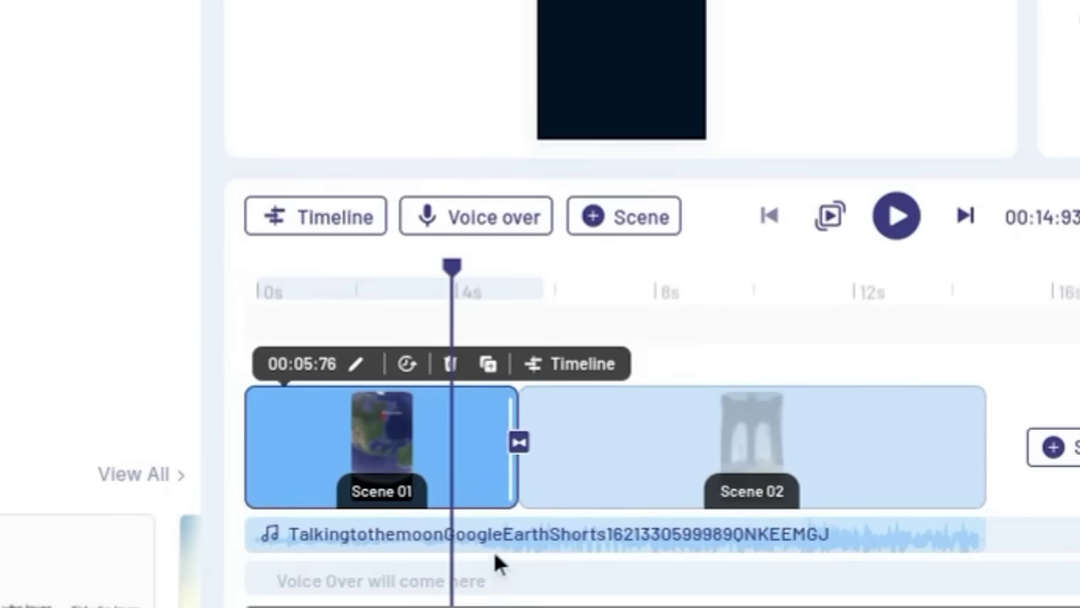
{"action": "left_click", "coordinate": [770, 315]}
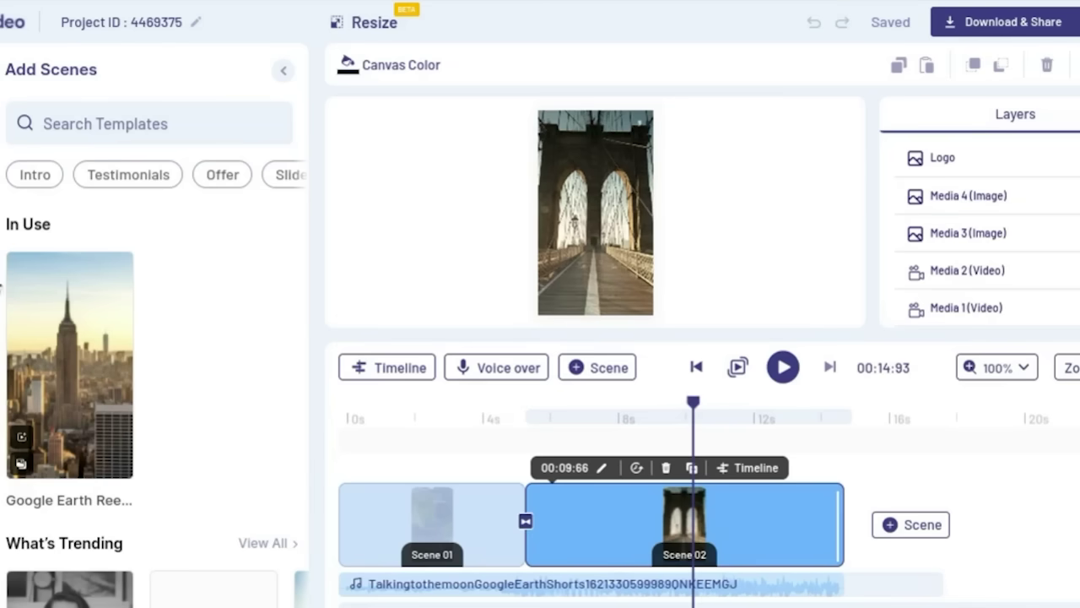
{"action": "left_click", "coordinate": [23, 134]}
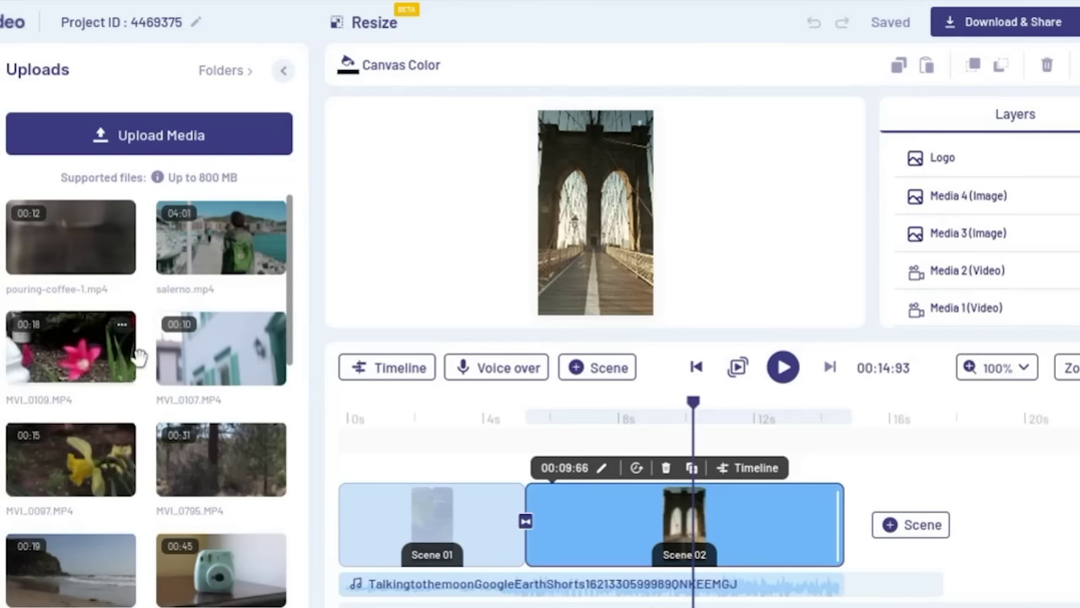
{"action": "left_click_drag", "start_coordinate": [74, 357], "coordinate": [570, 228]}
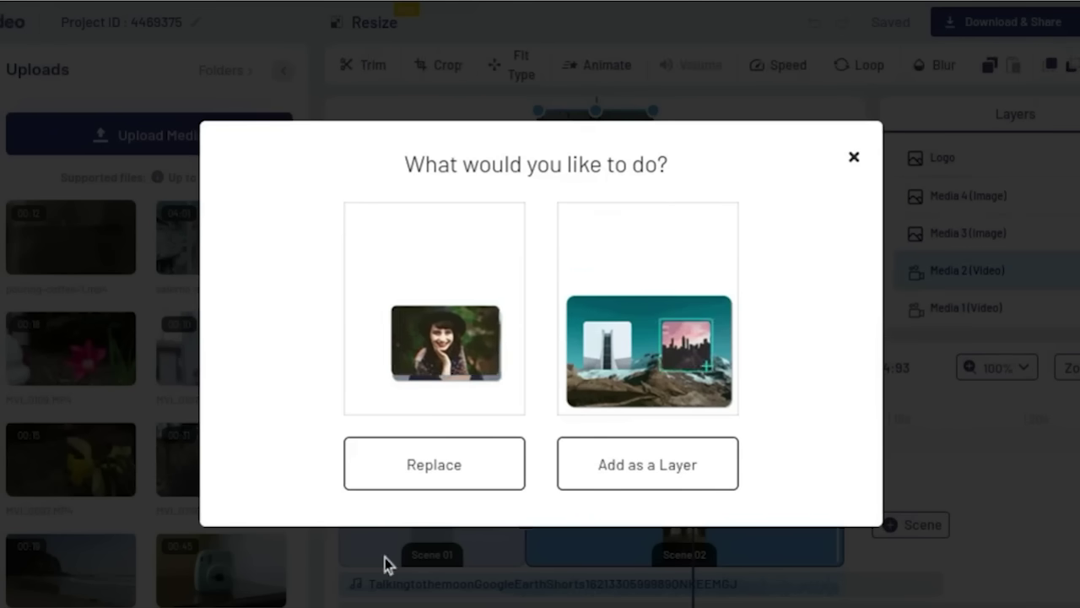
{"action": "left_click", "coordinate": [414, 451]}
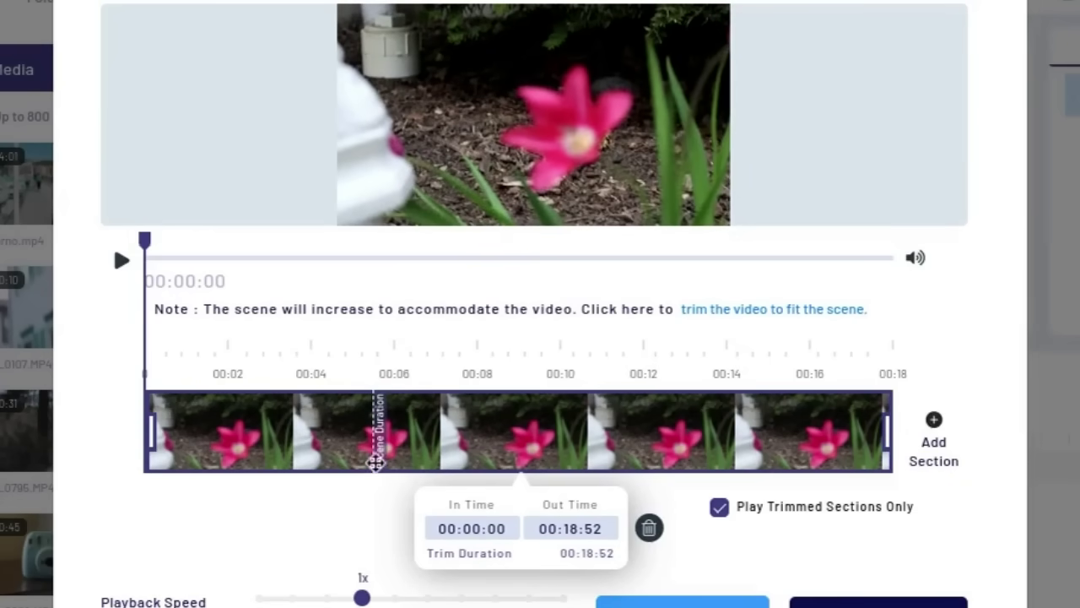
Step: Trim the replacement clip to run from 00:00:00 to 00:09:60, apply it and preview the scene
{"action": "left_click_drag", "start_coordinate": [889, 432], "coordinate": [381, 437]}
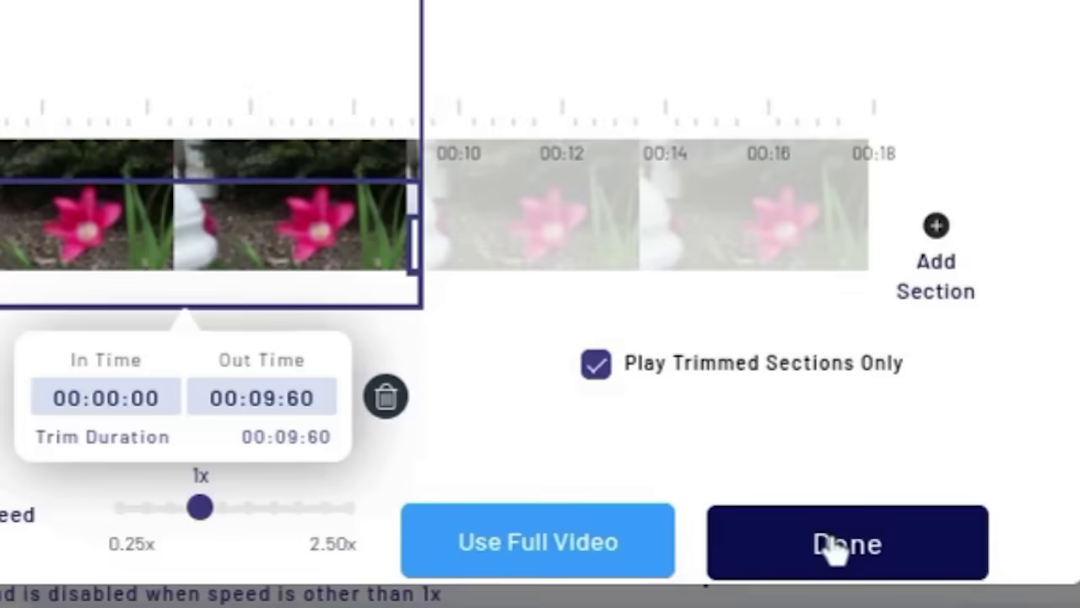
{"action": "left_click", "coordinate": [866, 603]}
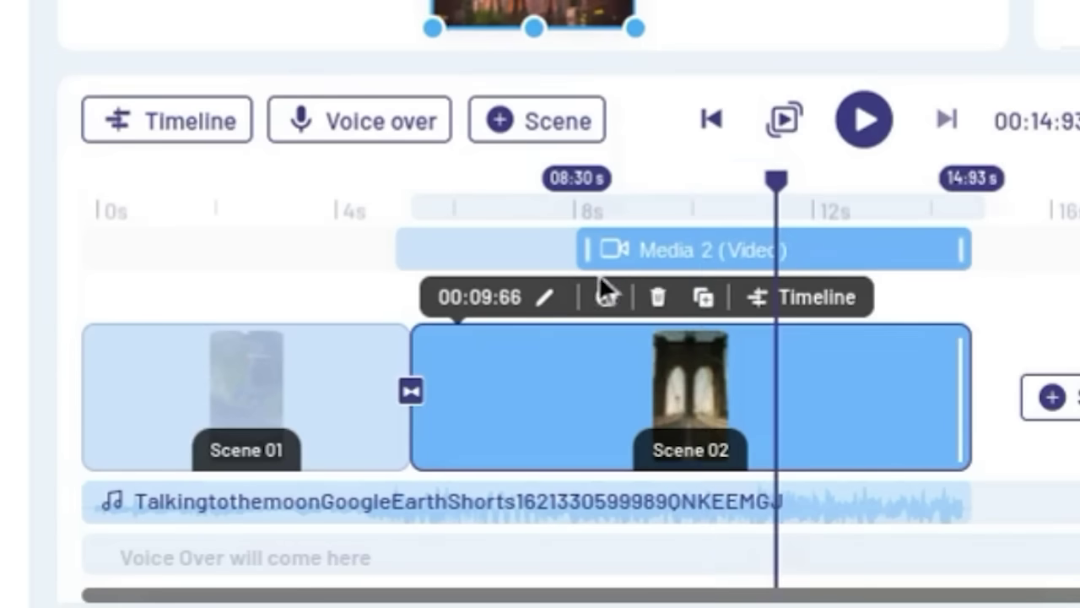
{"action": "key", "text": "space"}
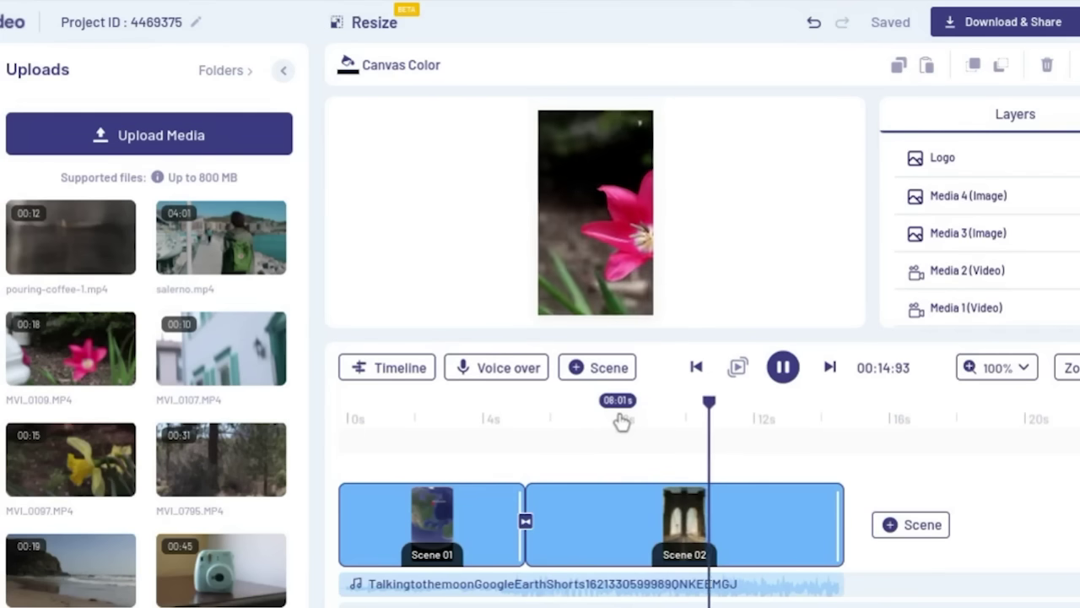
{"action": "key", "text": "space"}
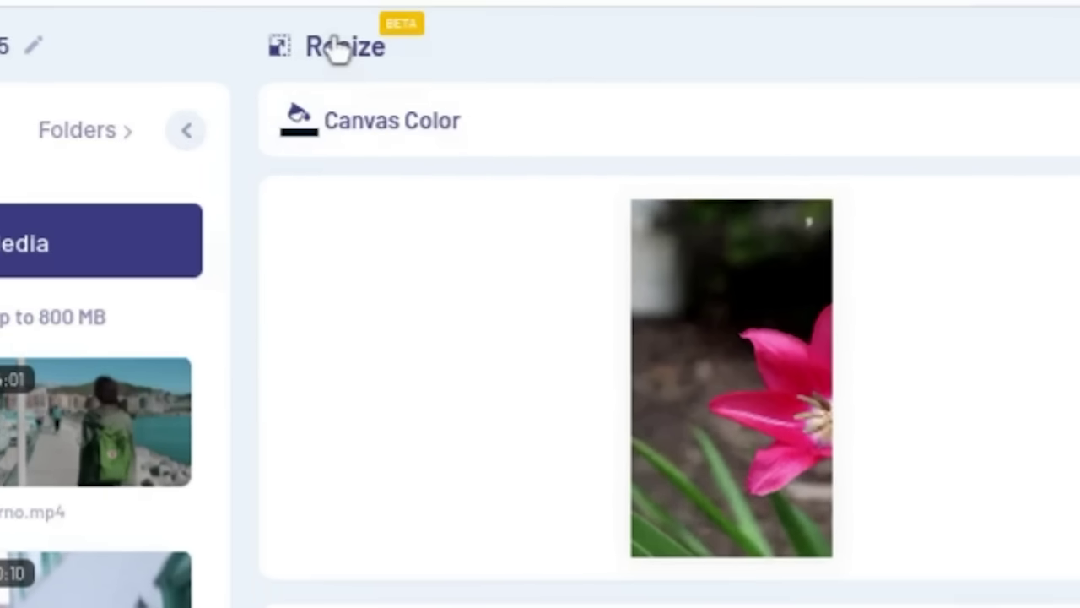
Step: Duplicate and resize the project to Square (1:1), and check Scene 02 in the square copy
{"action": "left_click", "coordinate": [339, 40]}
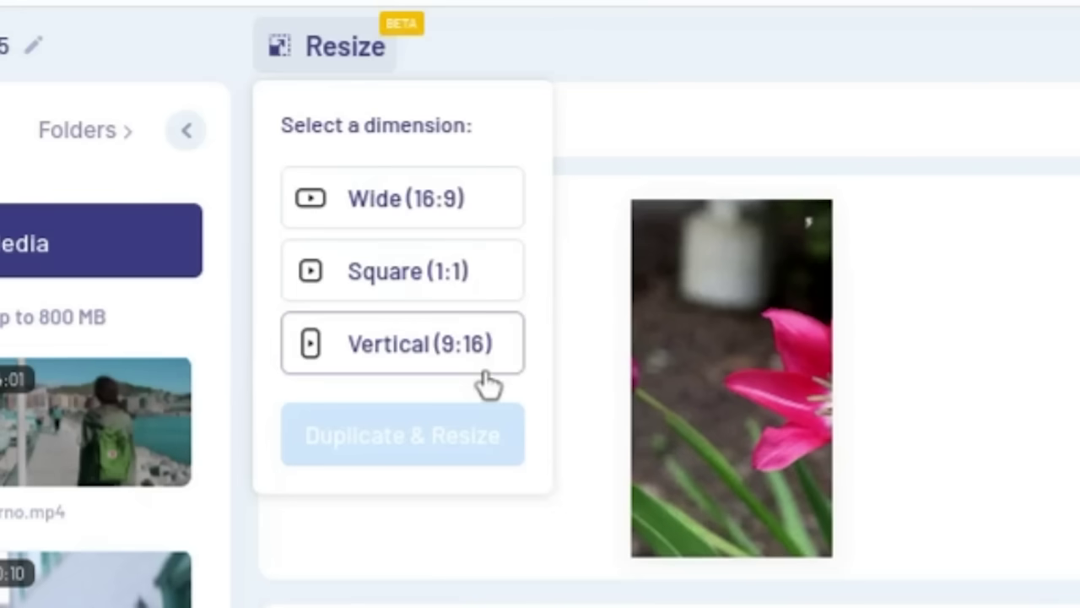
{"action": "left_click", "coordinate": [410, 284]}
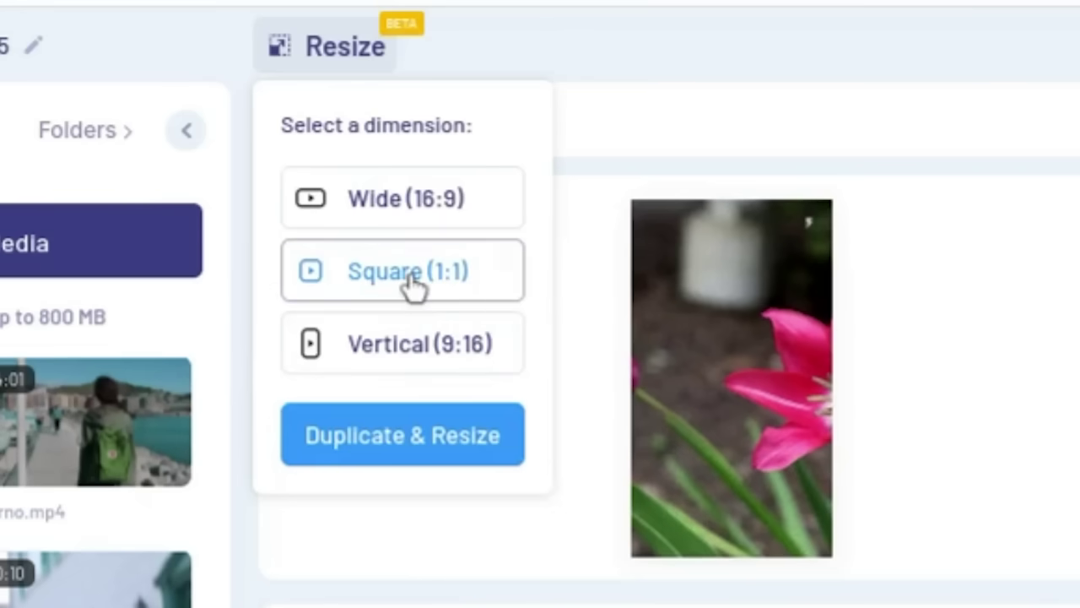
{"action": "left_click", "coordinate": [379, 460]}
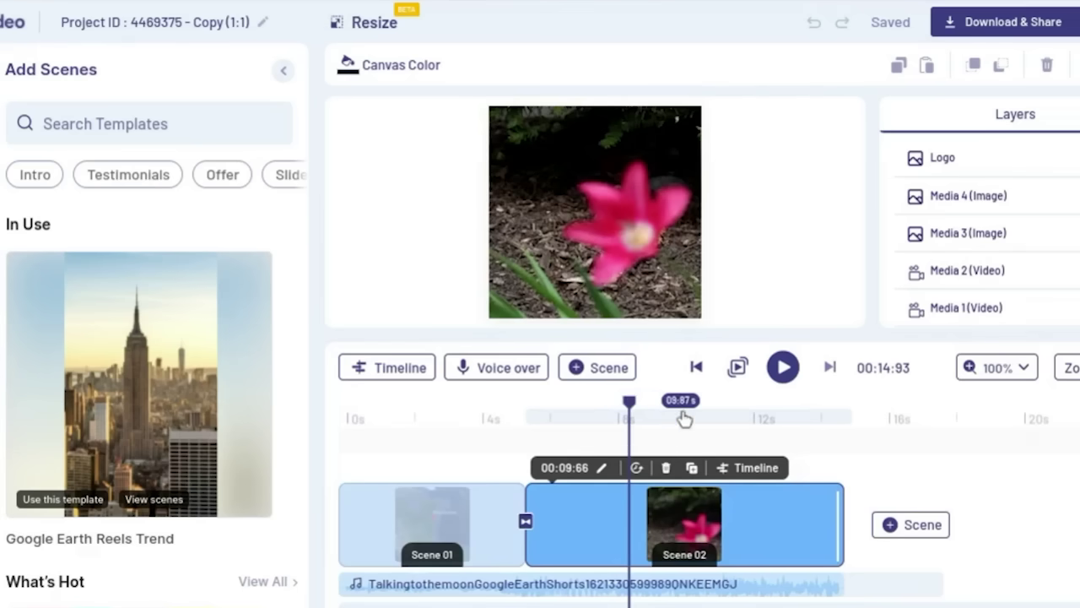
{"action": "left_click", "coordinate": [677, 417]}
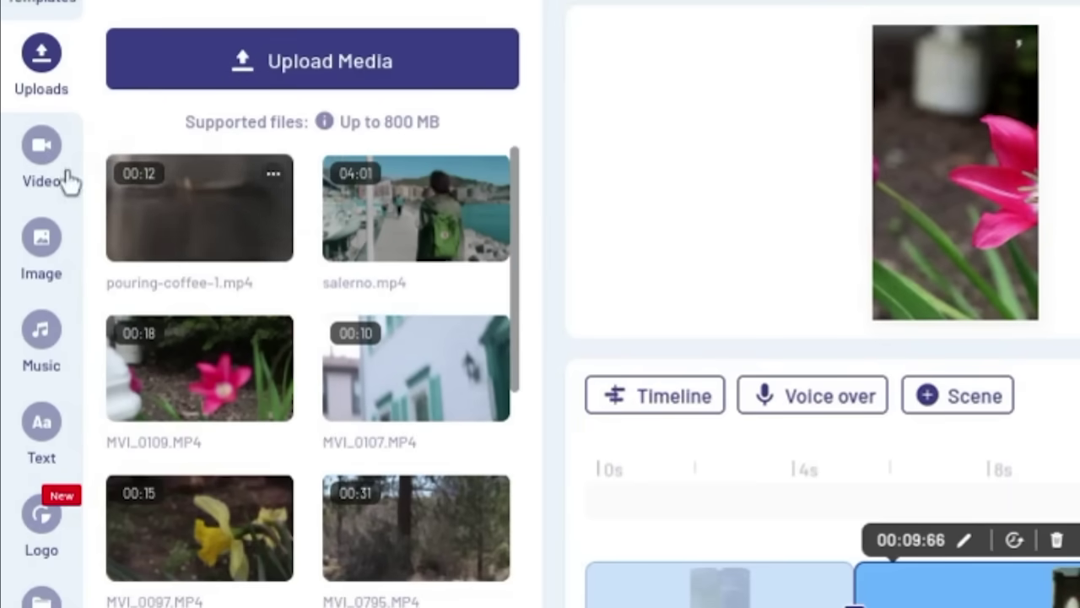
Step: Browse the stock video library and exclude premium media from the results
{"action": "left_click", "coordinate": [41, 157]}
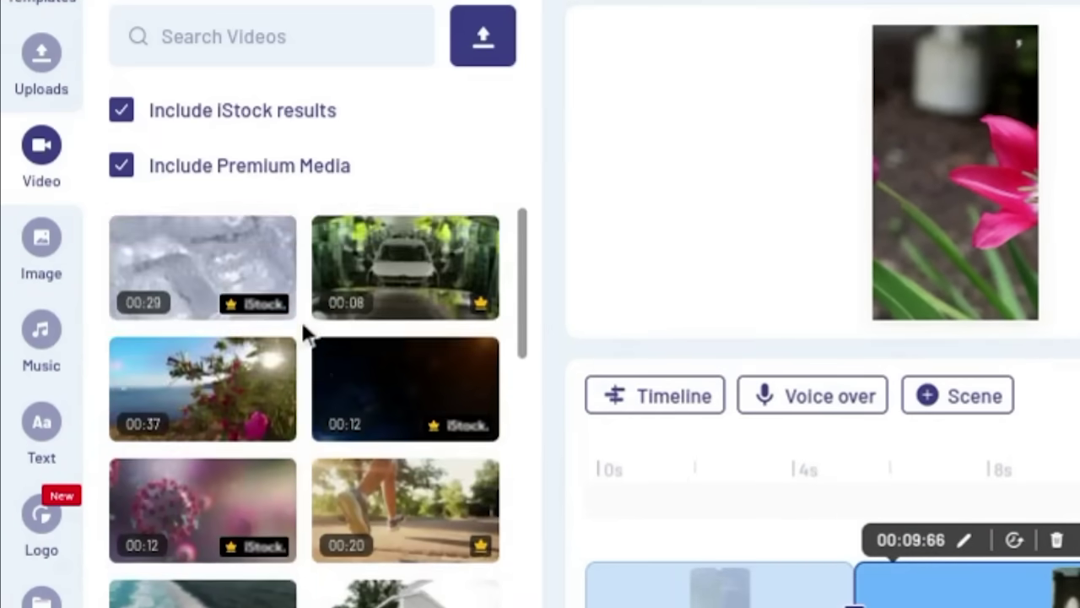
{"action": "scroll", "coordinate": [301, 320], "scroll_direction": "down", "scroll_amount": 2}
{"action": "scroll", "coordinate": [301, 321], "scroll_direction": "down", "scroll_amount": 5}
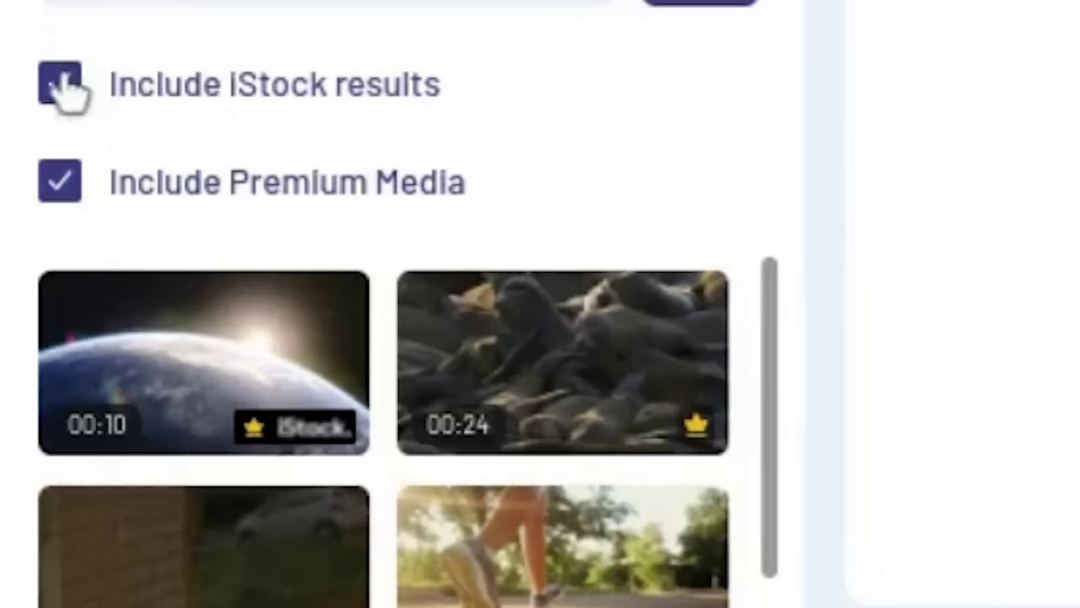
{"action": "left_click", "coordinate": [122, 111]}
{"action": "left_click", "coordinate": [56, 196]}
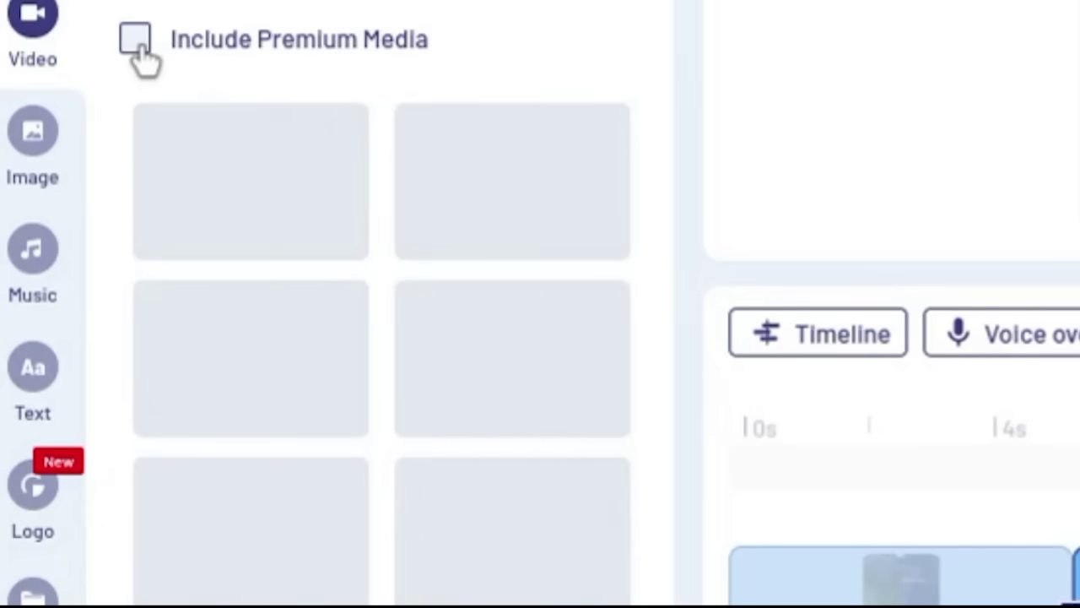
{"action": "scroll", "coordinate": [507, 160], "scroll_direction": "down", "scroll_amount": 5}
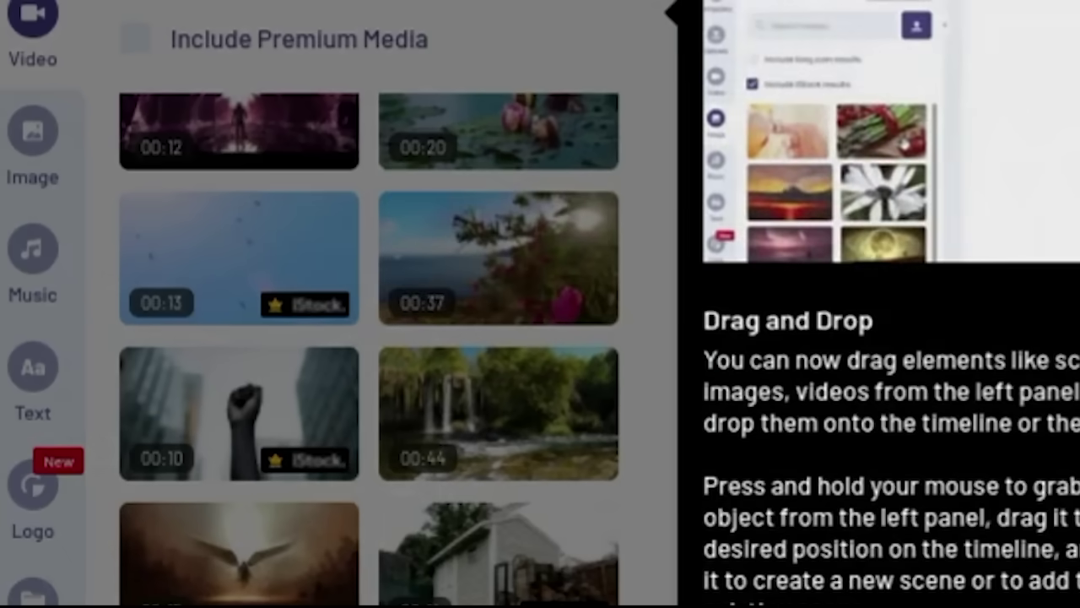
Step: Replace the Media 2 video in Scene 02 with the 37-second seaside flowers stock clip, trimmed from 00:00:00 to 00:06:07
{"action": "left_click", "coordinate": [511, 272]}
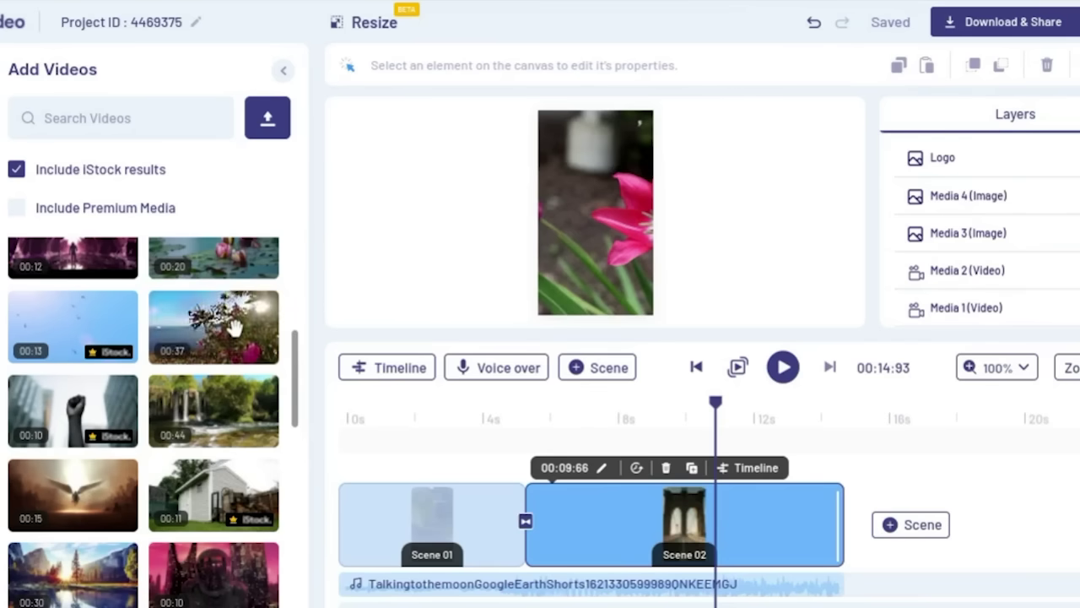
{"action": "left_click_drag", "start_coordinate": [536, 247], "coordinate": [871, 201]}
{"action": "left_click_drag", "start_coordinate": [415, 296], "coordinate": [559, 217]}
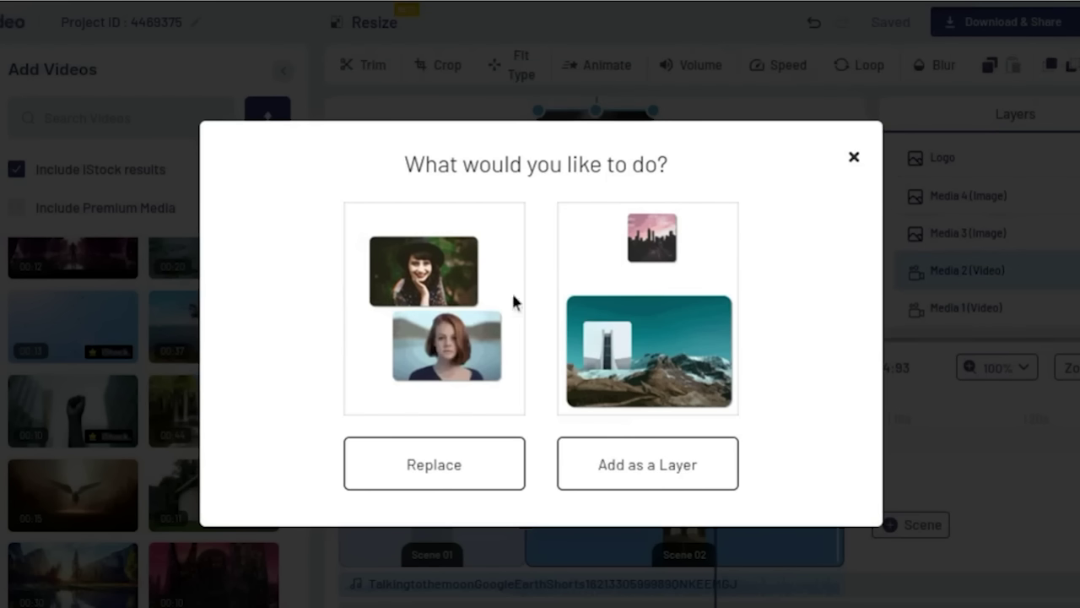
{"action": "left_click", "coordinate": [473, 473]}
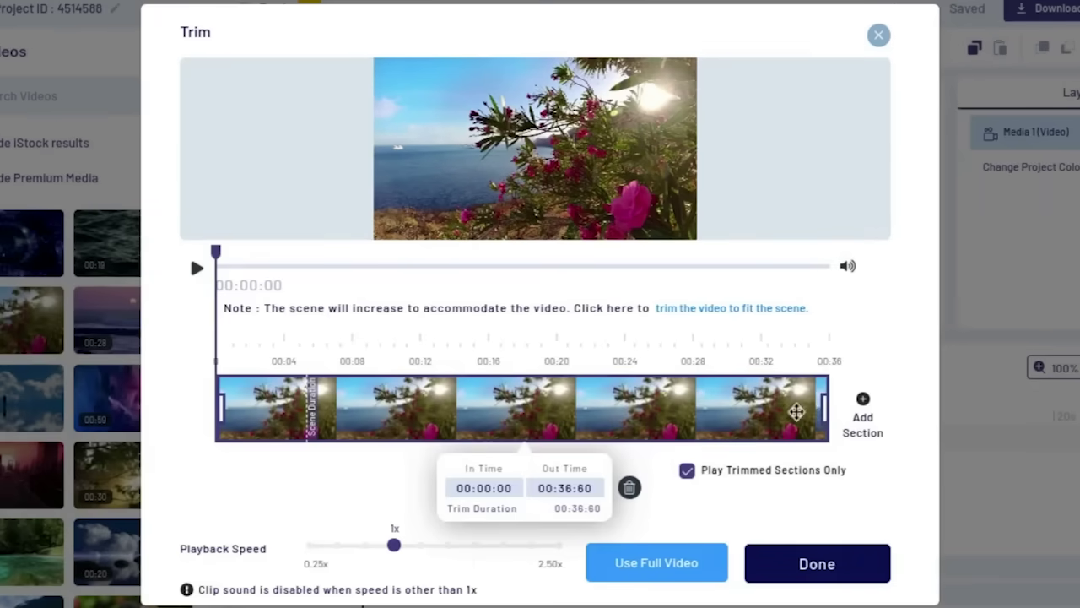
{"action": "left_click_drag", "start_coordinate": [824, 411], "coordinate": [318, 422]}
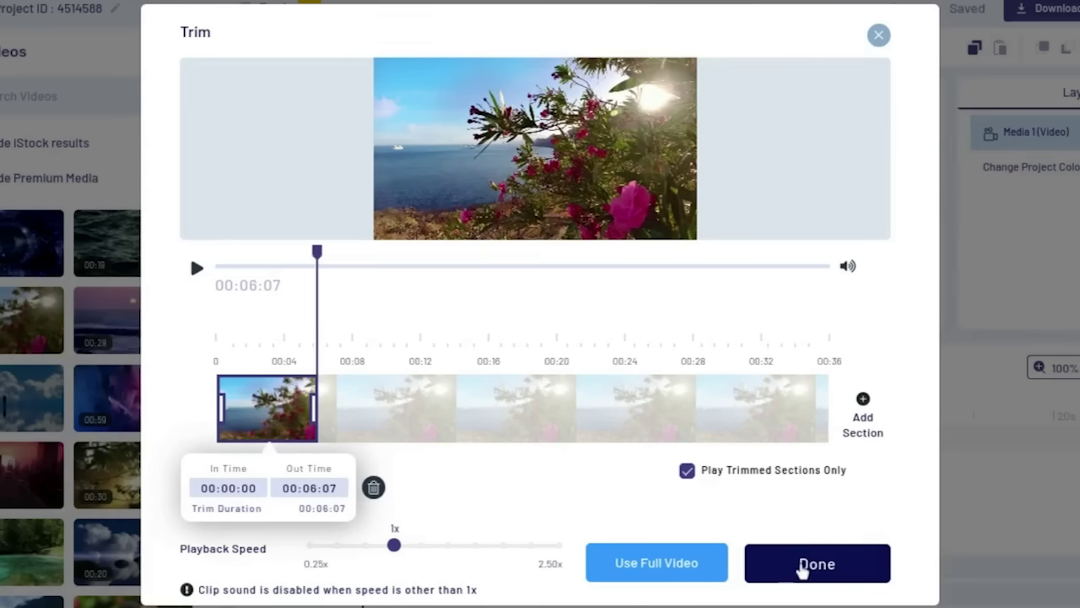
{"action": "left_click", "coordinate": [806, 564]}
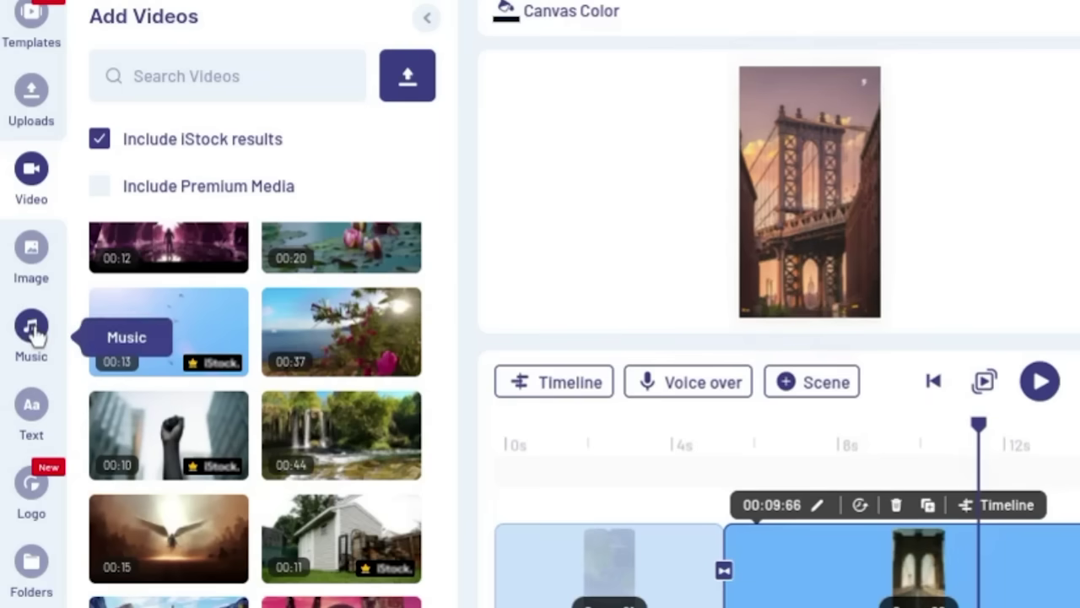
Step: Check the Rock music tracks and add the "She finished the whole series" scene from the Hopeful For Today TikTok template
{"action": "left_click", "coordinate": [34, 335]}
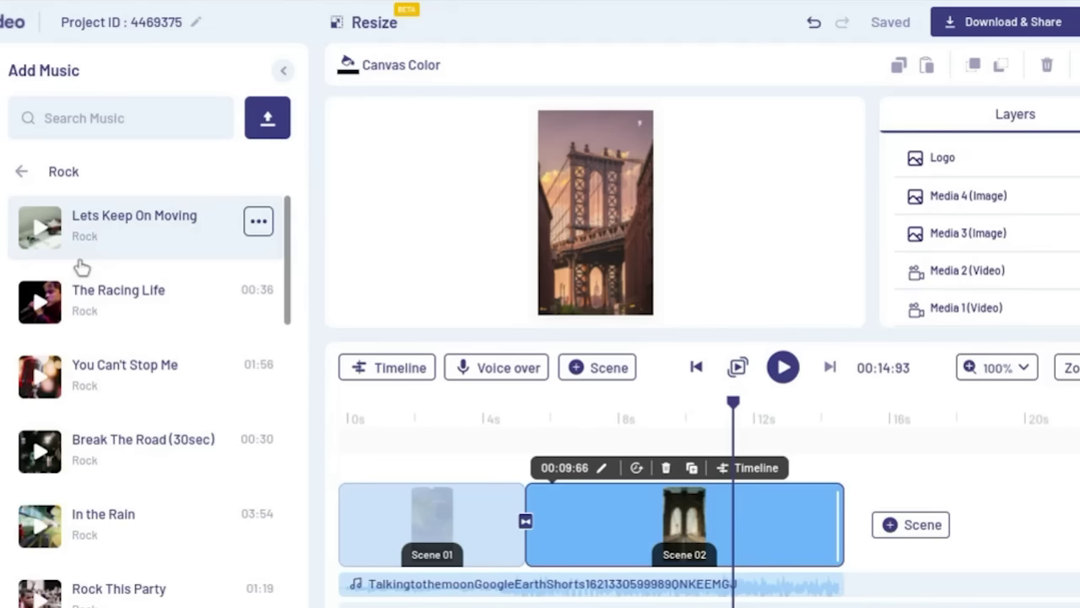
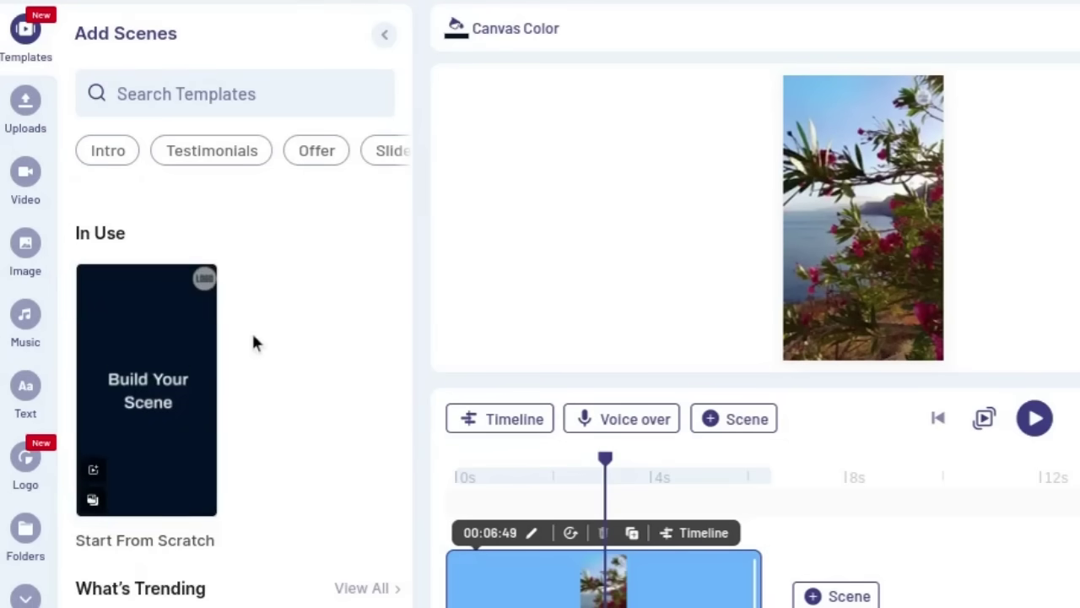
{"action": "scroll", "coordinate": [254, 337], "scroll_direction": "down", "scroll_amount": 6}
{"action": "scroll", "coordinate": [307, 370], "scroll_direction": "up", "scroll_amount": 2}
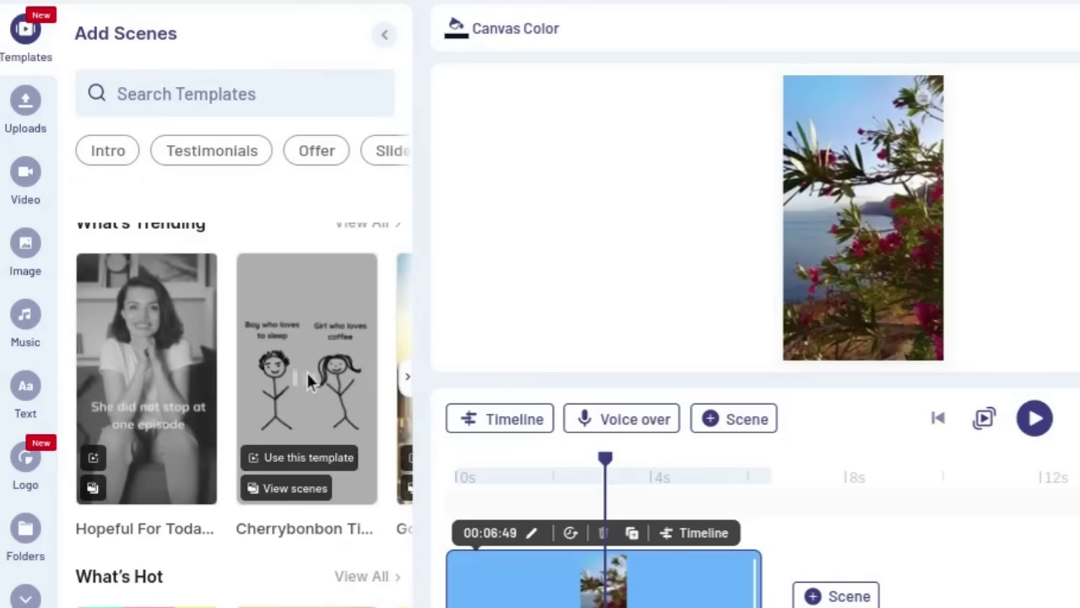
{"action": "left_click", "coordinate": [148, 342]}
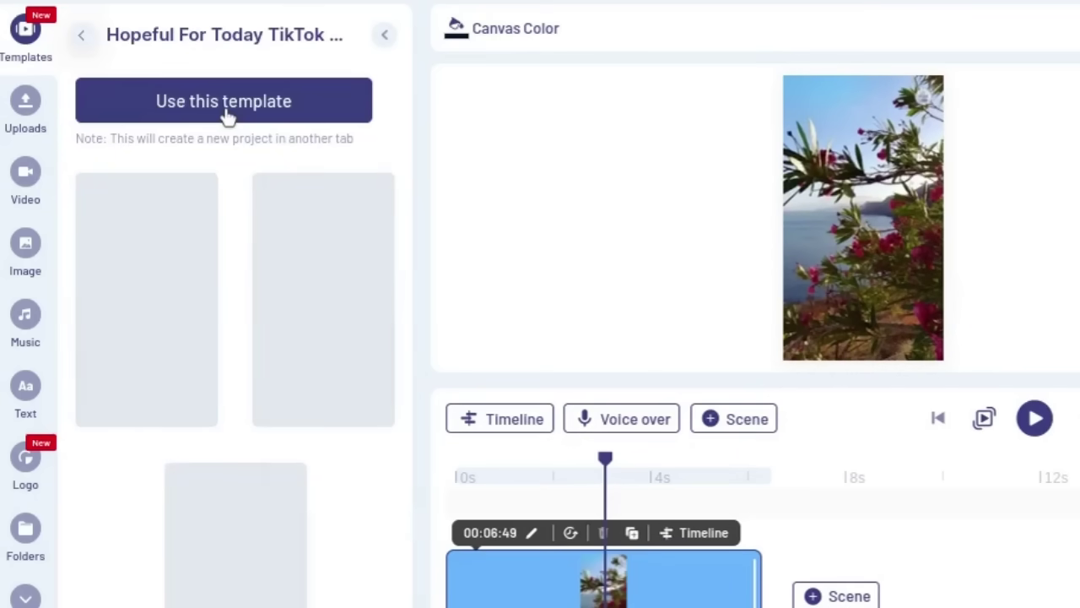
{"action": "left_click", "coordinate": [229, 113]}
{"action": "left_click", "coordinate": [162, 403]}
{"action": "left_click", "coordinate": [964, 426]}
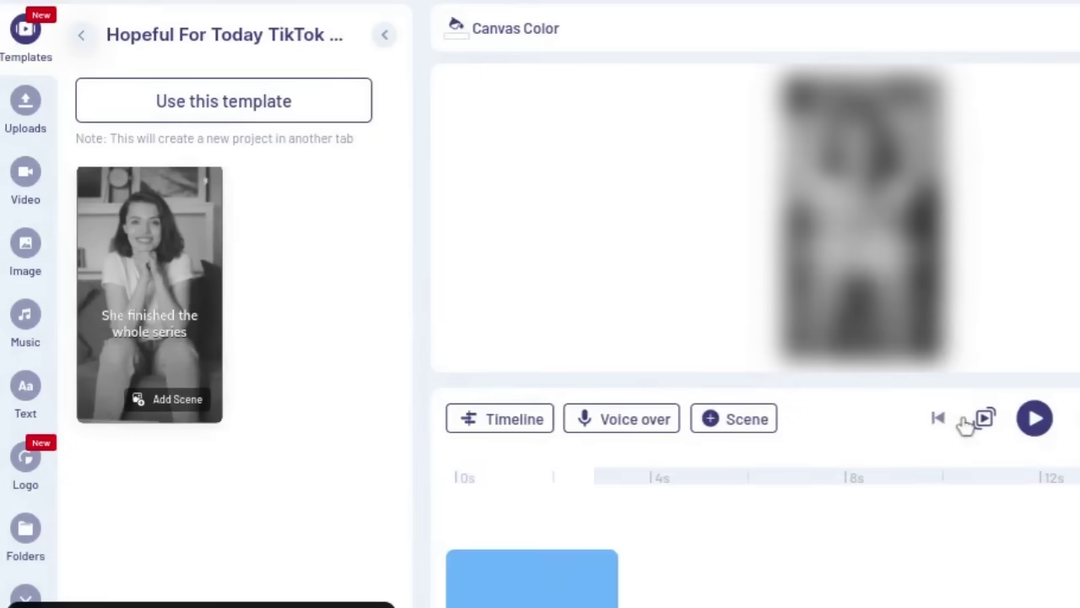
Step: Look through the uploaded media, stock videos, stock images and music genres available for the project
{"action": "left_click", "coordinate": [25, 107]}
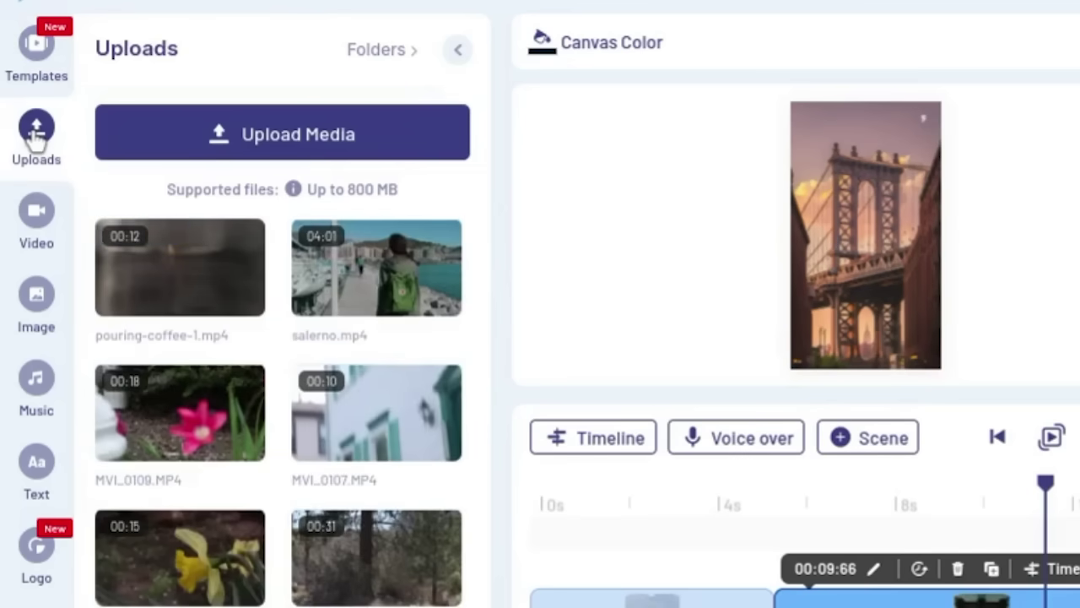
{"action": "left_click", "coordinate": [35, 242]}
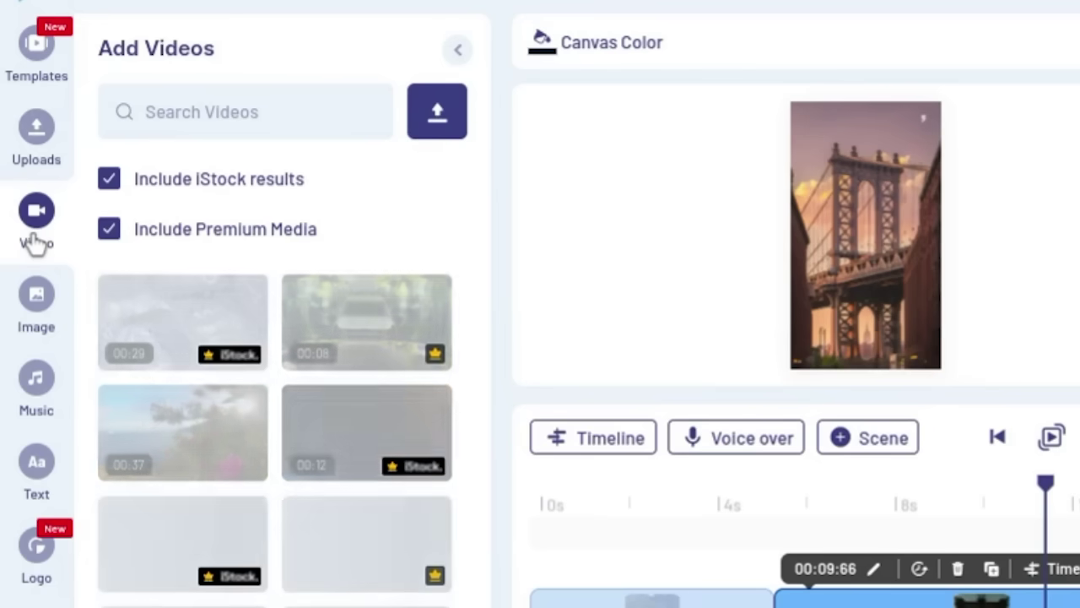
{"action": "left_click", "coordinate": [64, 327]}
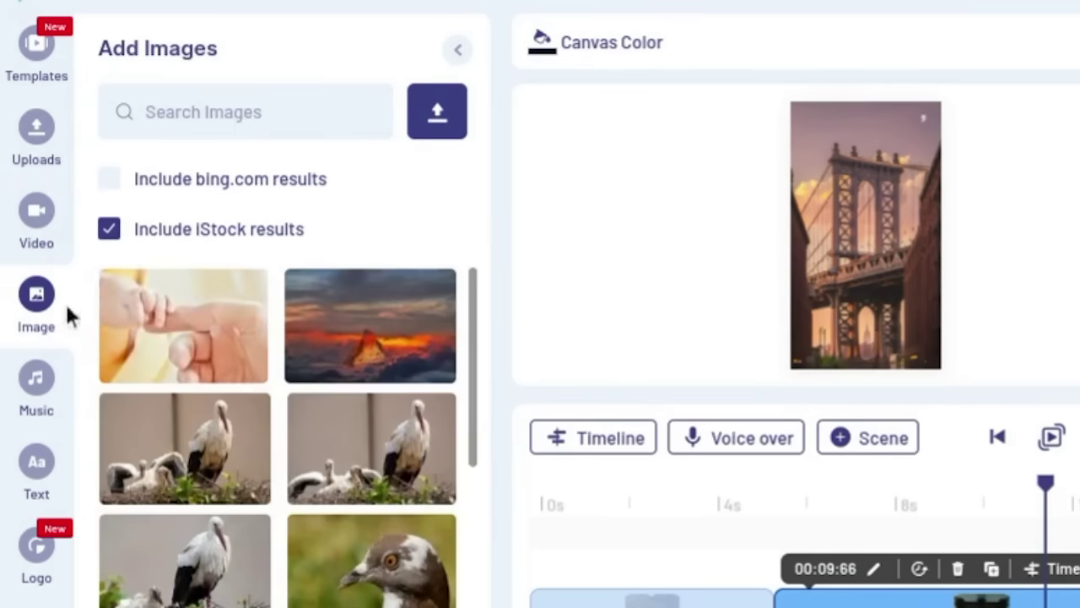
{"action": "scroll", "coordinate": [289, 405], "scroll_direction": "down", "scroll_amount": 2}
{"action": "scroll", "coordinate": [288, 410], "scroll_direction": "down", "scroll_amount": 8}
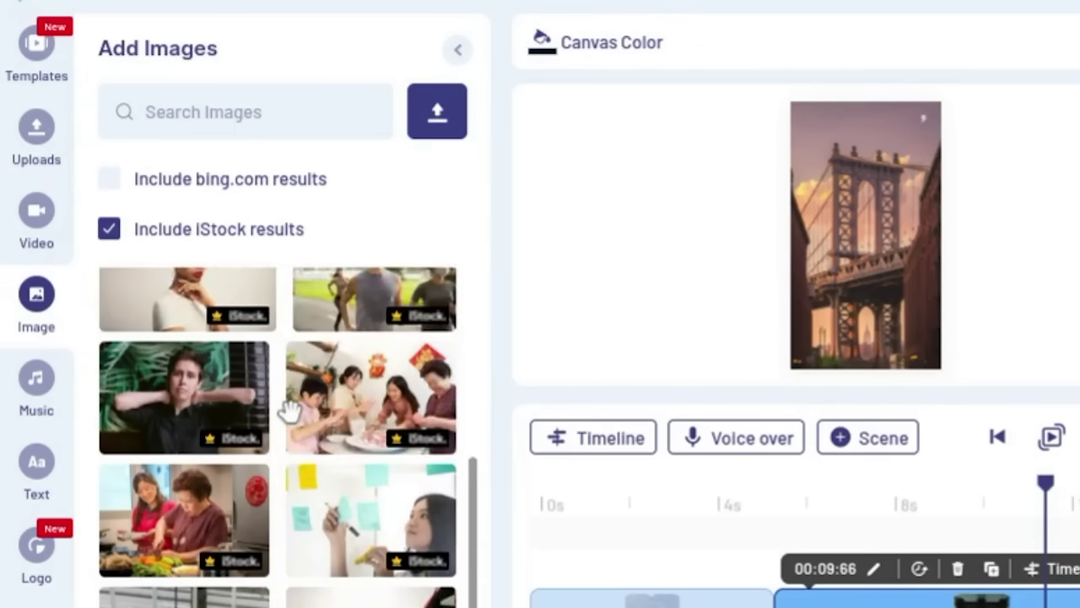
{"action": "left_click", "coordinate": [49, 395]}
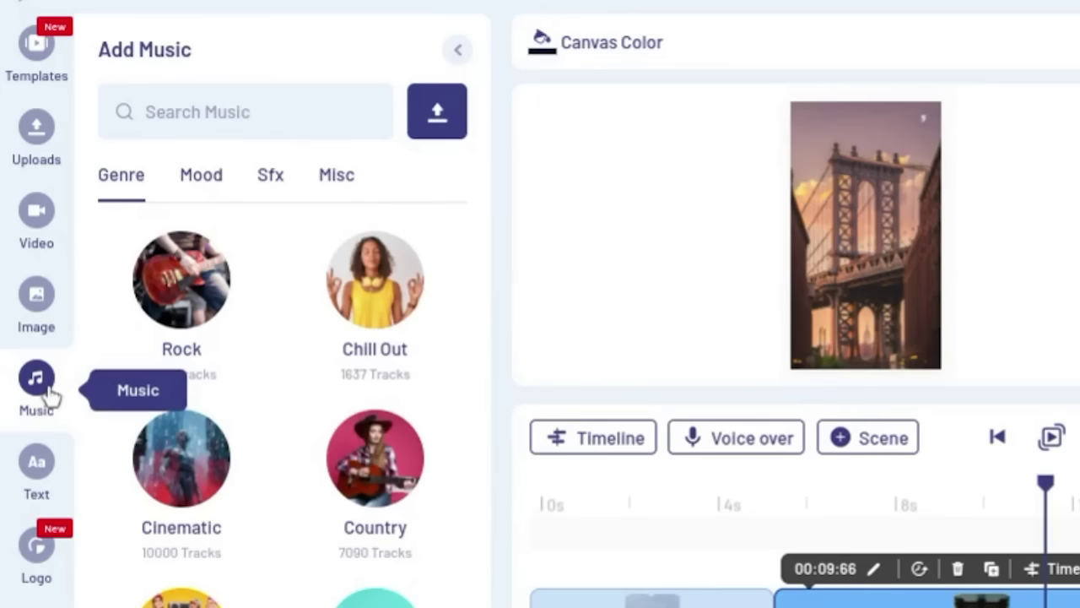
Step: Look over the text styles and add a heading placeholder to Scene 02
{"action": "left_click", "coordinate": [41, 464]}
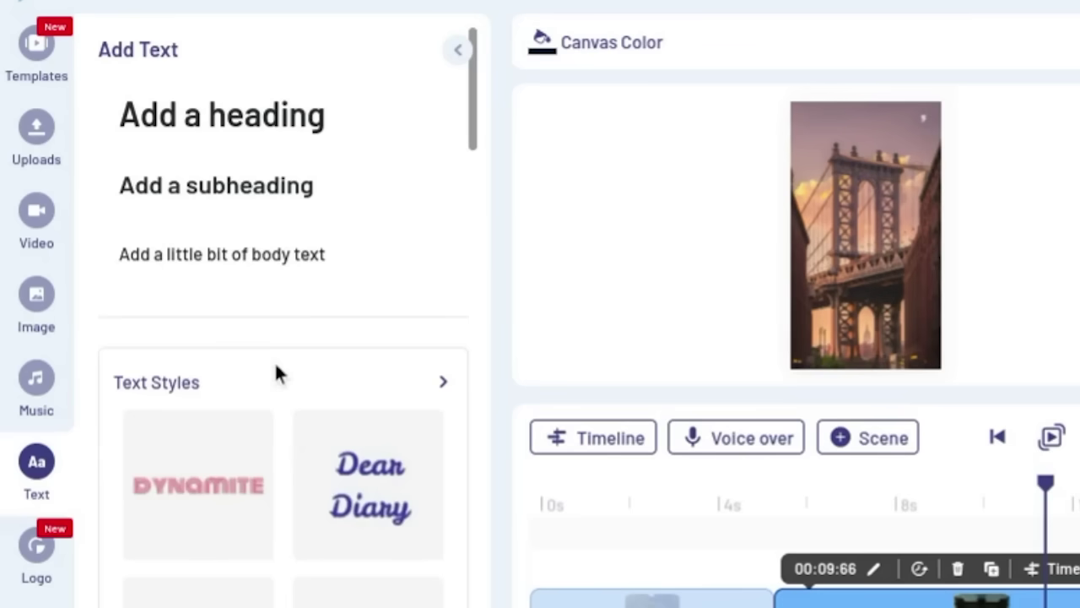
{"action": "scroll", "coordinate": [276, 370], "scroll_direction": "down", "scroll_amount": 7}
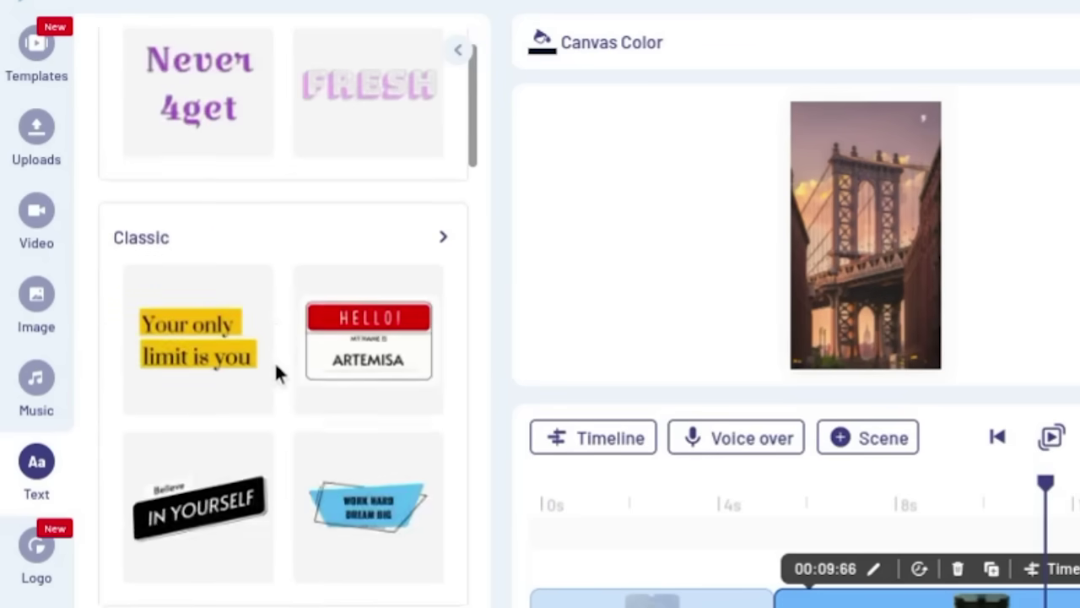
{"action": "scroll", "coordinate": [275, 366], "scroll_direction": "up", "scroll_amount": 7}
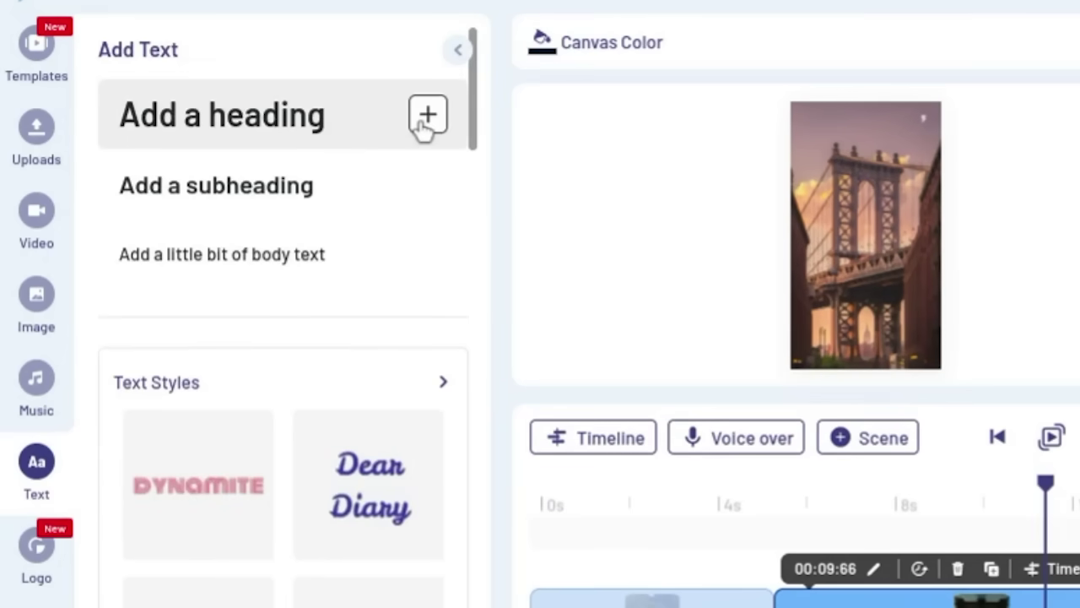
{"action": "left_click", "coordinate": [428, 117]}
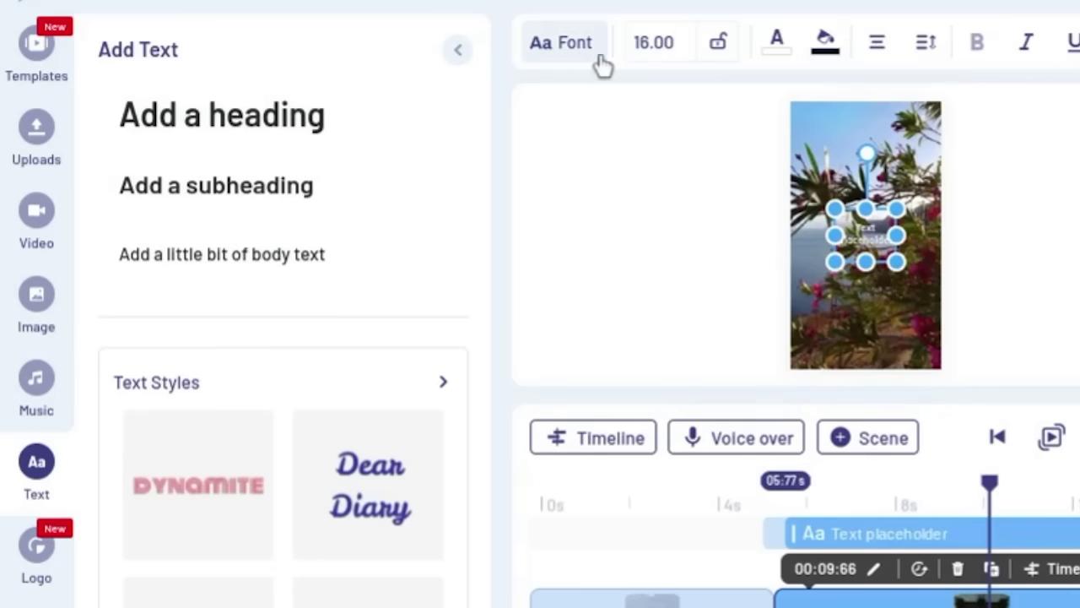
Step: Browse the primary fonts available for the heading, down to the Oswald family
{"action": "left_click", "coordinate": [565, 44]}
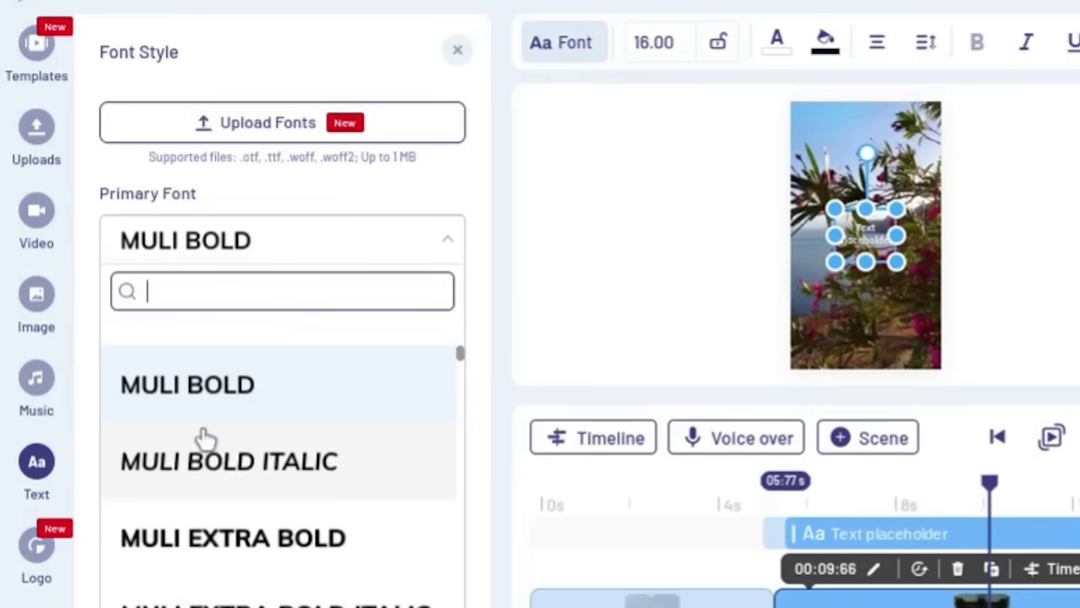
{"action": "scroll", "coordinate": [268, 469], "scroll_direction": "down", "scroll_amount": 10}
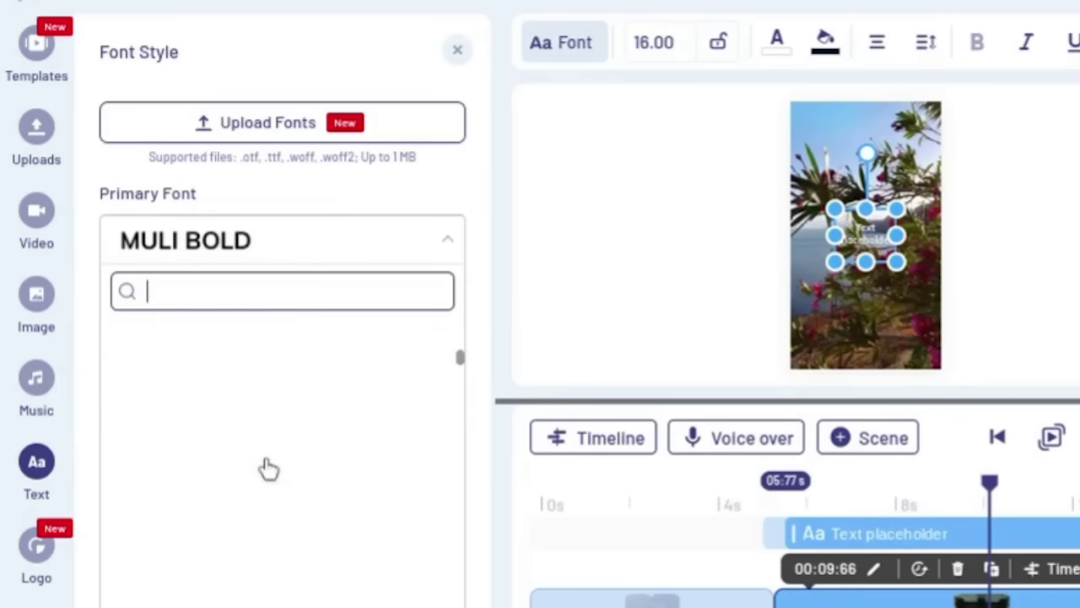
{"action": "scroll", "coordinate": [269, 468], "scroll_direction": "down", "scroll_amount": 5}
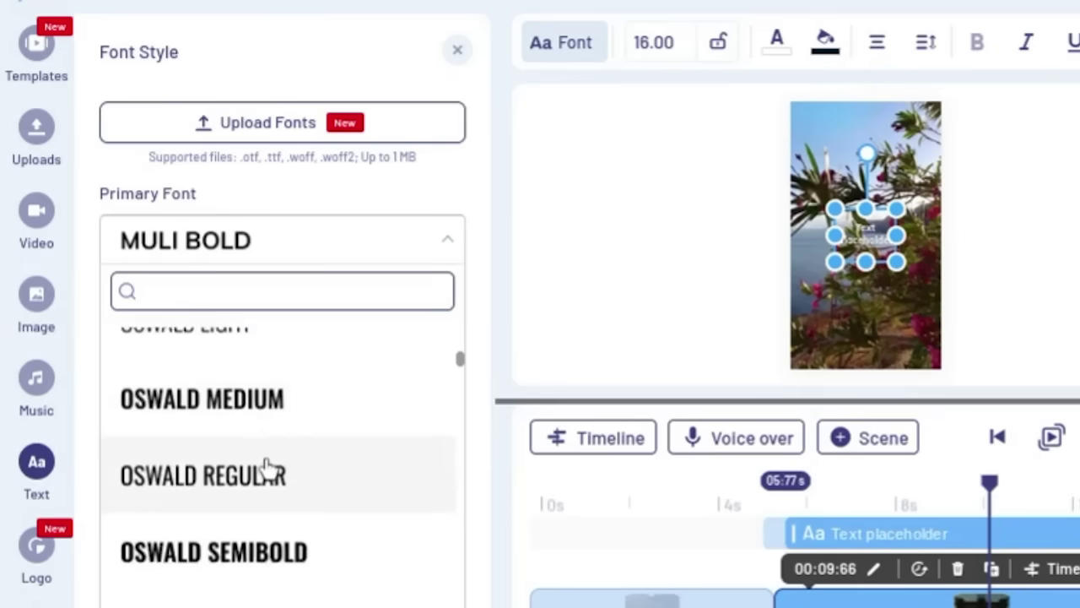
Step: Add the Classic "Your only limit is you" text and the pink search box text to Scene 02
{"action": "scroll", "coordinate": [267, 467], "scroll_direction": "down", "scroll_amount": 1}
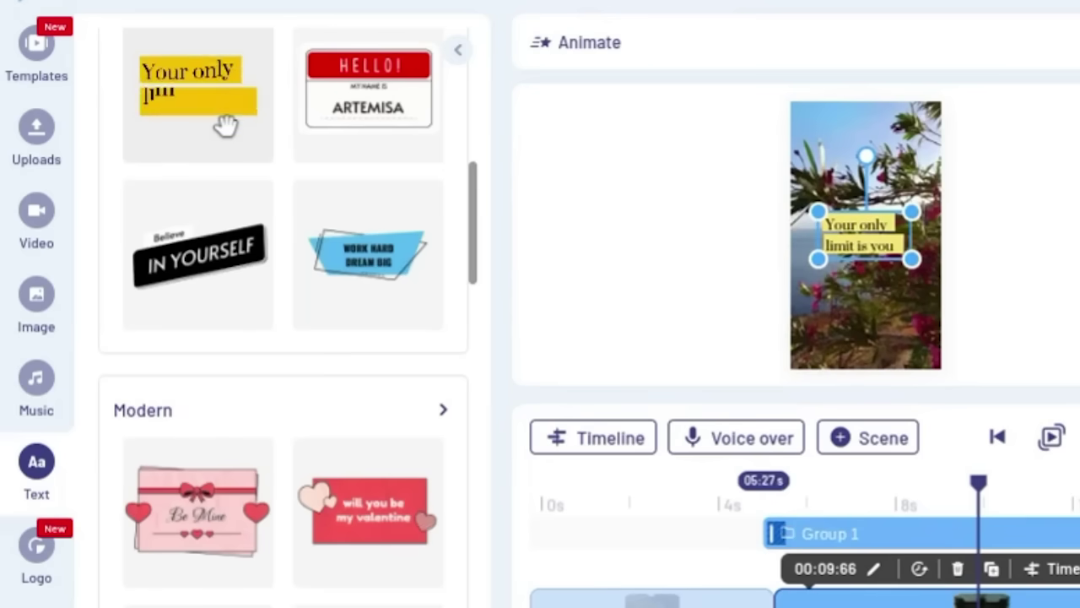
{"action": "scroll", "coordinate": [187, 465], "scroll_direction": "down", "scroll_amount": 10}
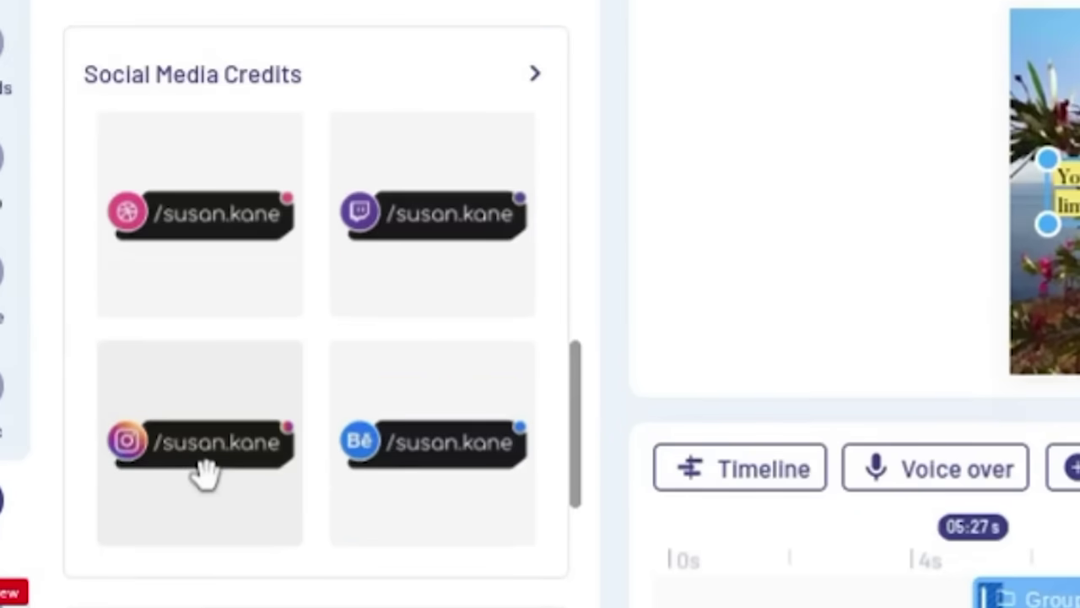
{"action": "scroll", "coordinate": [205, 476], "scroll_direction": "down", "scroll_amount": 5}
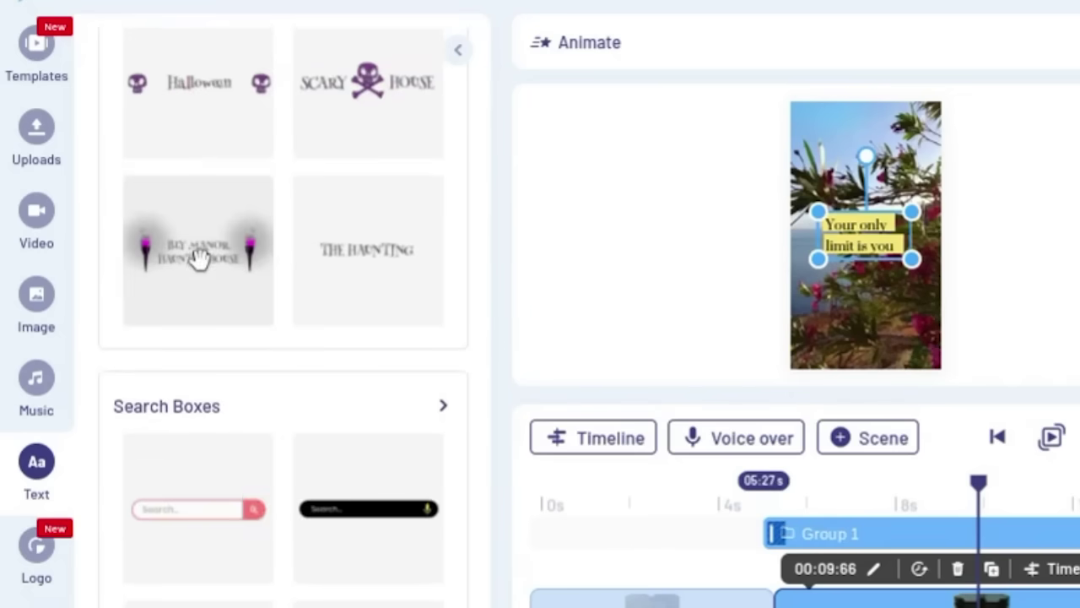
{"action": "left_click", "coordinate": [172, 553]}
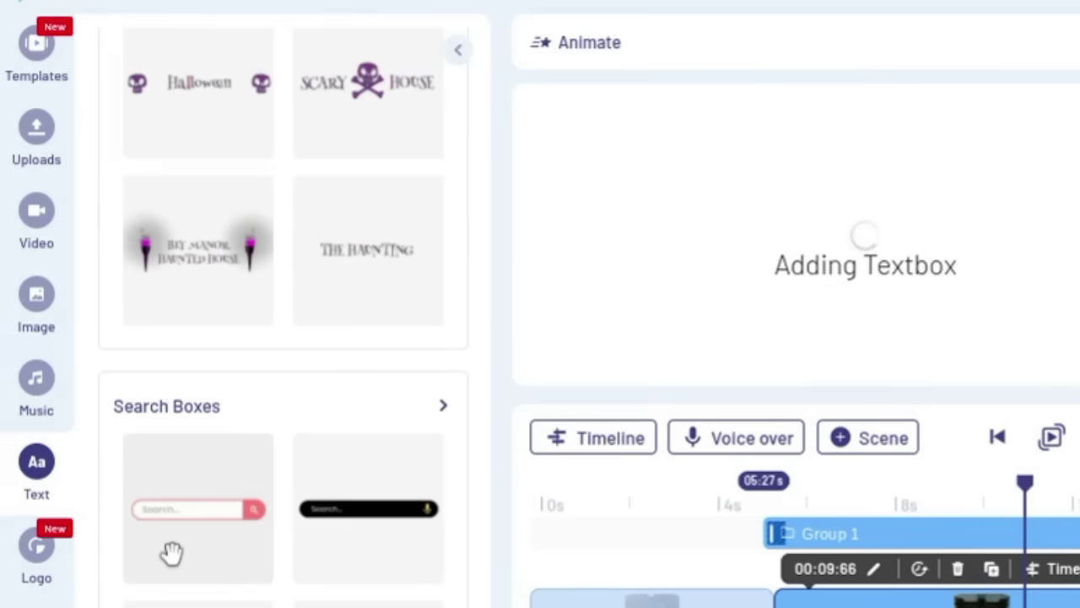
Step: Check the logo upload options and open the coffee folder among the media folders
{"action": "left_click", "coordinate": [35, 569]}
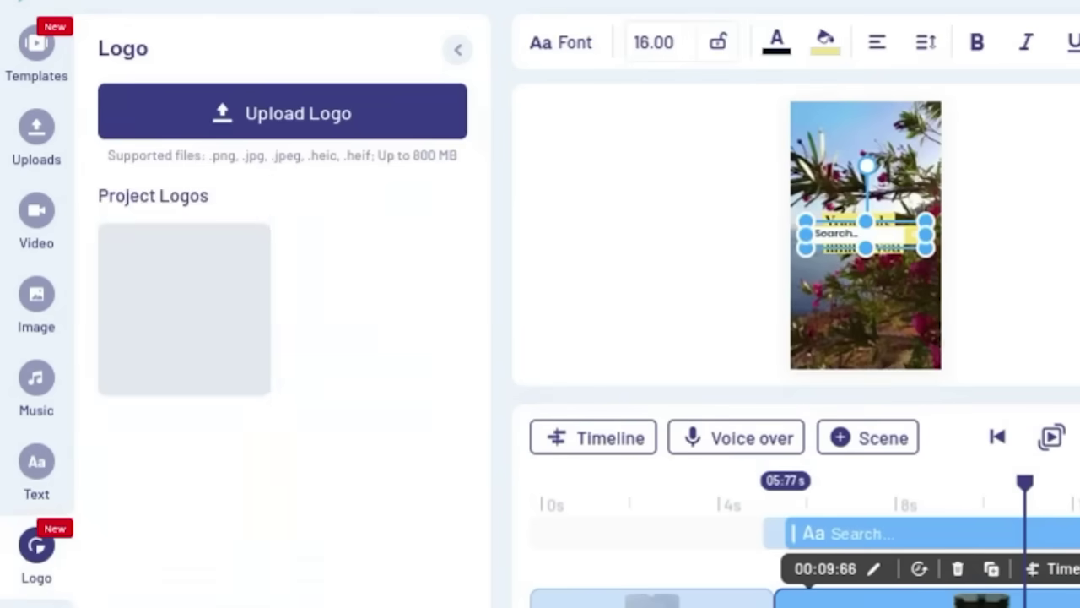
{"action": "left_click", "coordinate": [323, 135]}
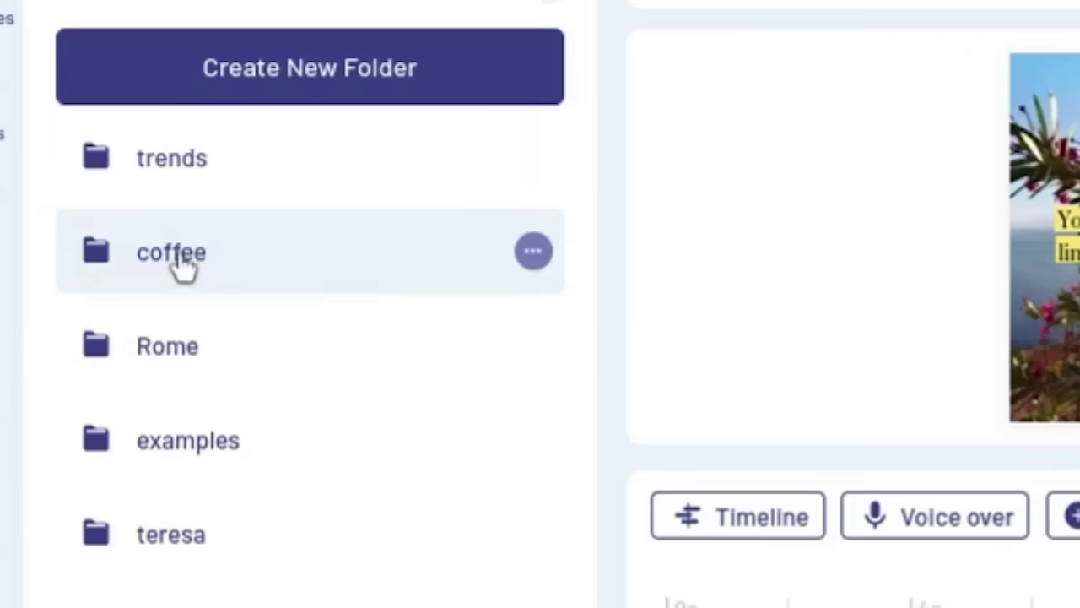
{"action": "left_click", "coordinate": [184, 271]}
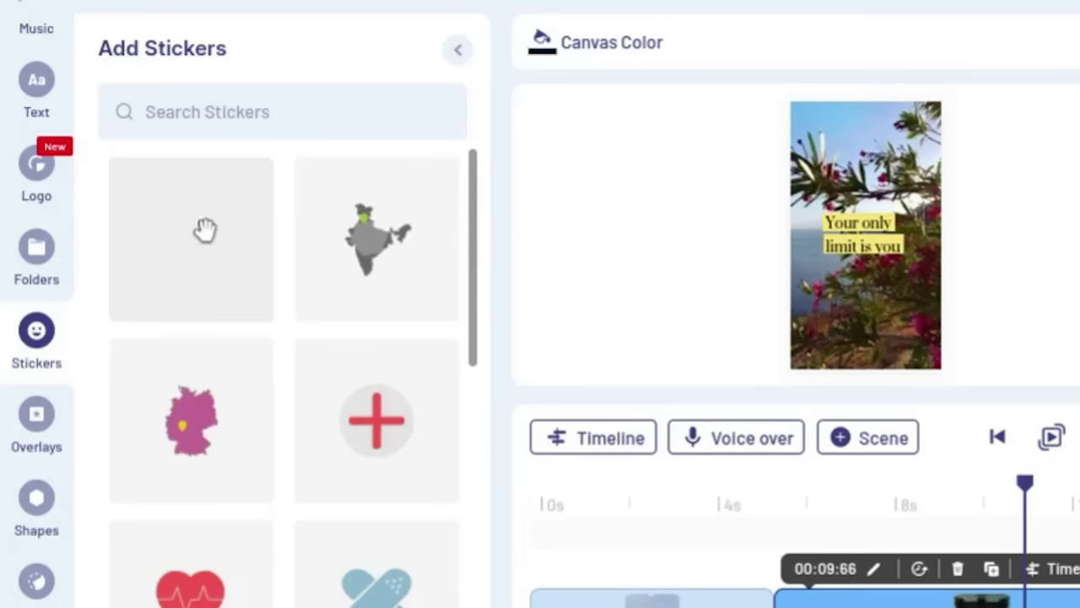
Step: Look over the default stickers, including the euro coin, and search the sticker library for "cupcake"
{"action": "left_click", "coordinate": [205, 276]}
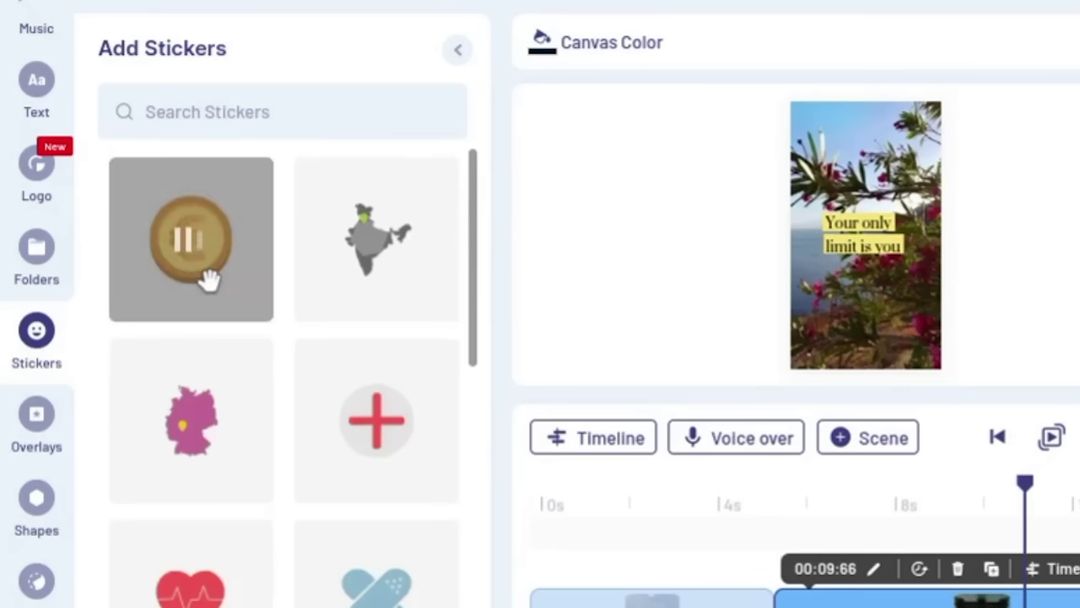
{"action": "left_click", "coordinate": [264, 108]}
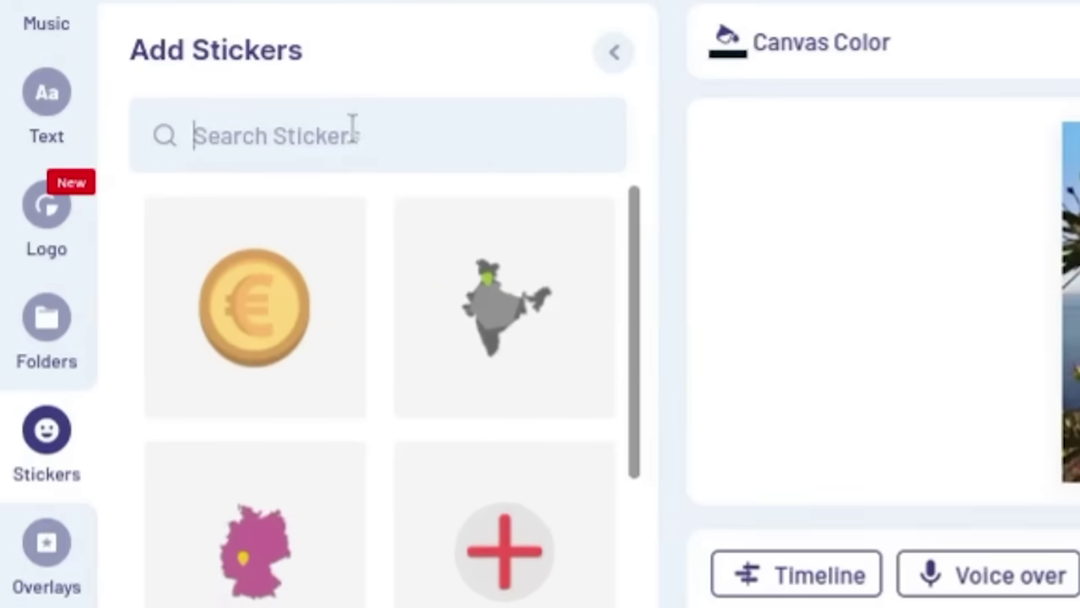
{"action": "type", "text": "cupcake"}
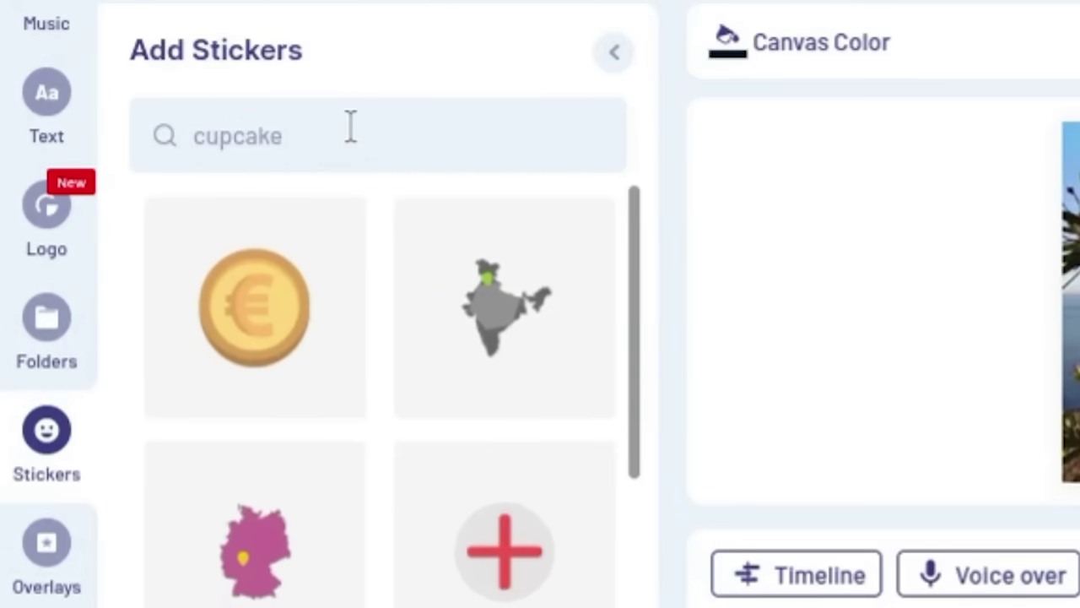
{"action": "key", "text": "Return"}
{"action": "scroll", "coordinate": [446, 590], "scroll_direction": "down", "scroll_amount": 7}
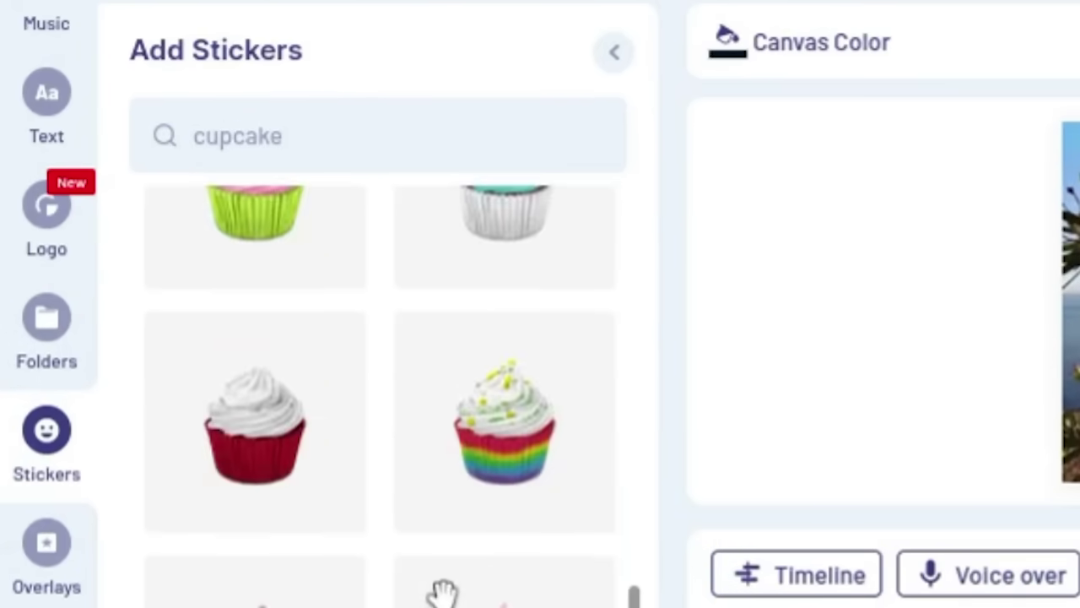
Step: Add a confetti overlay to Scene 02 and play the video to preview it
{"action": "left_click", "coordinate": [47, 545]}
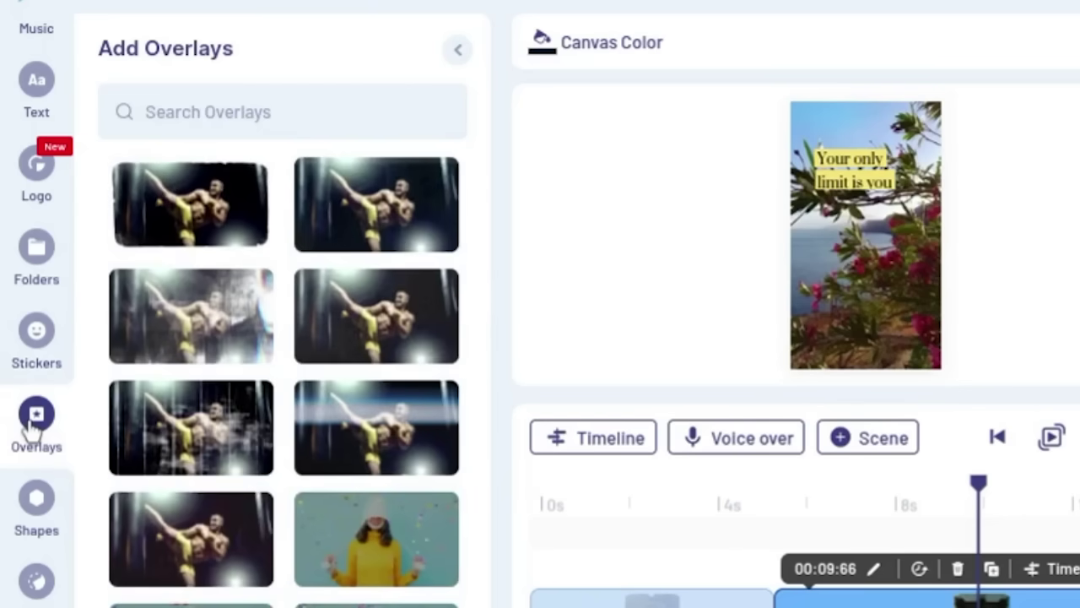
{"action": "scroll", "coordinate": [193, 477], "scroll_direction": "down", "scroll_amount": 2}
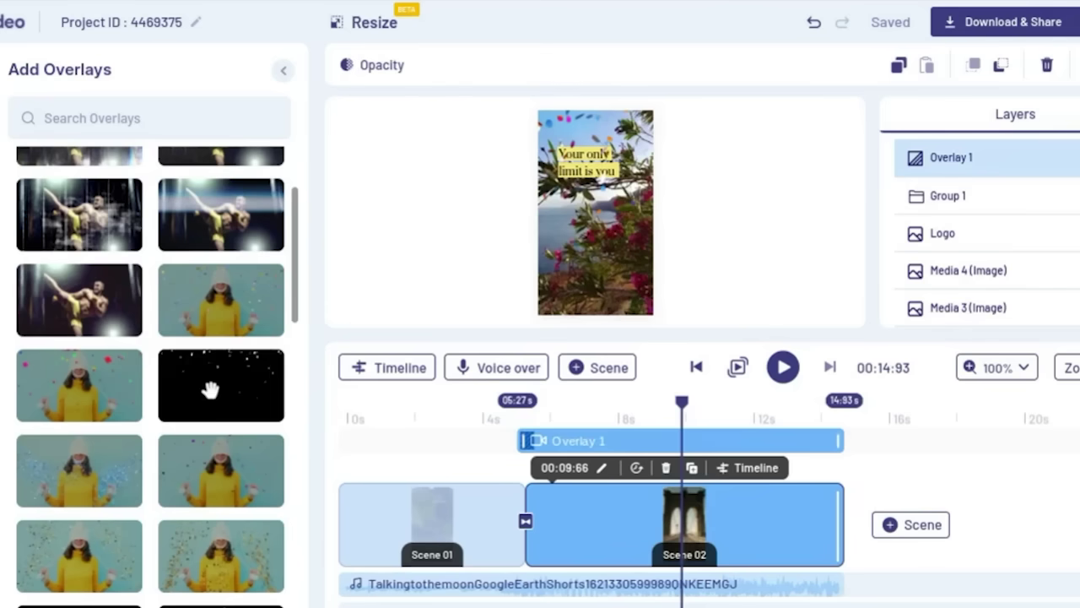
{"action": "left_click", "coordinate": [784, 368]}
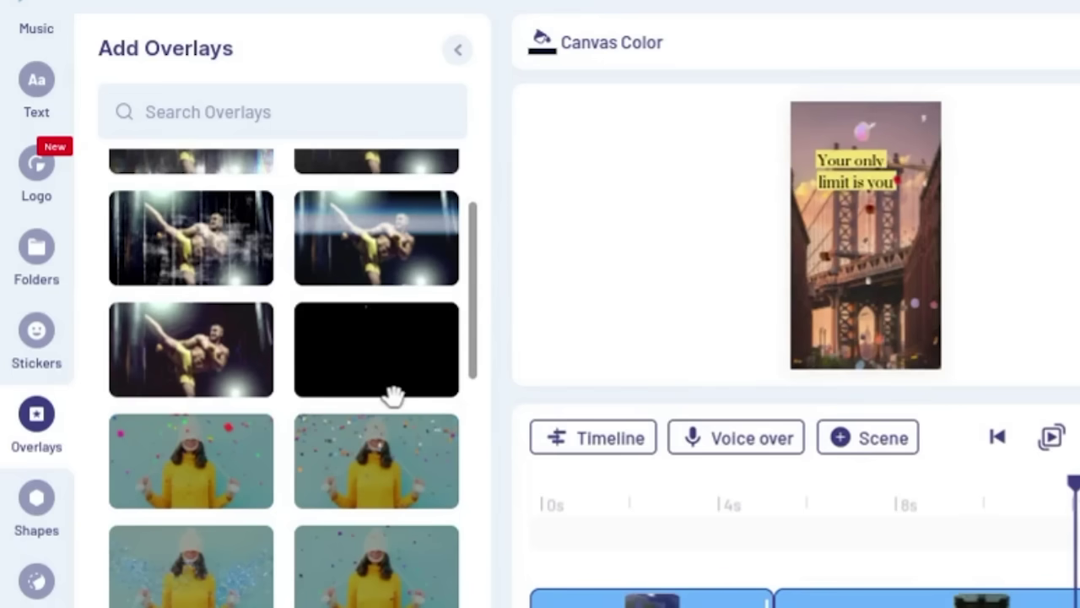
Step: Look through the available shapes and add the oval mask to Scene 02
{"action": "left_click", "coordinate": [36, 498]}
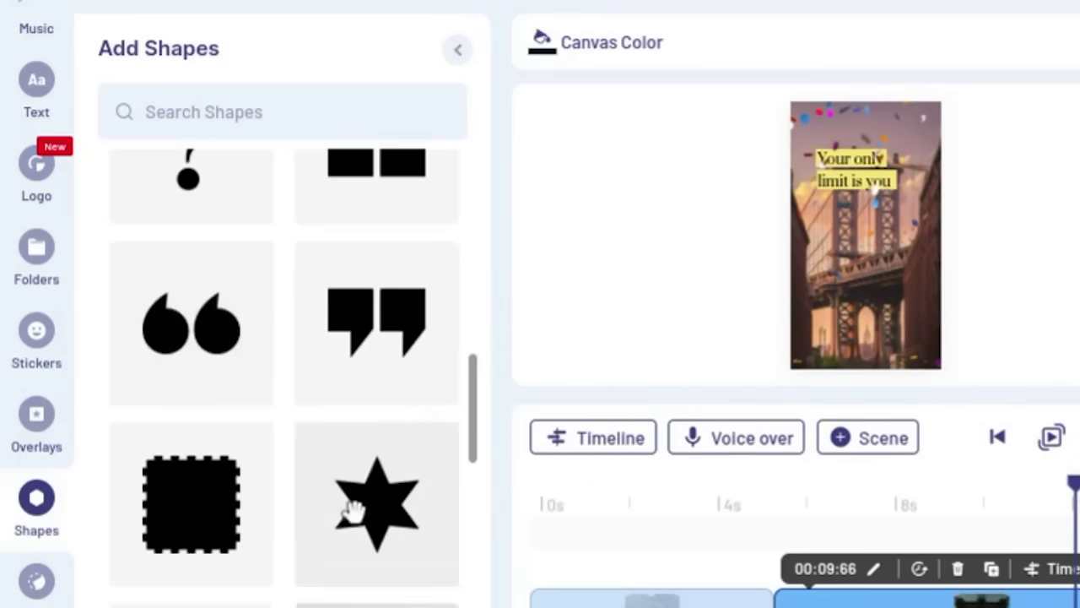
{"action": "scroll", "coordinate": [352, 540], "scroll_direction": "down", "scroll_amount": 5}
{"action": "left_click", "coordinate": [36, 581]}
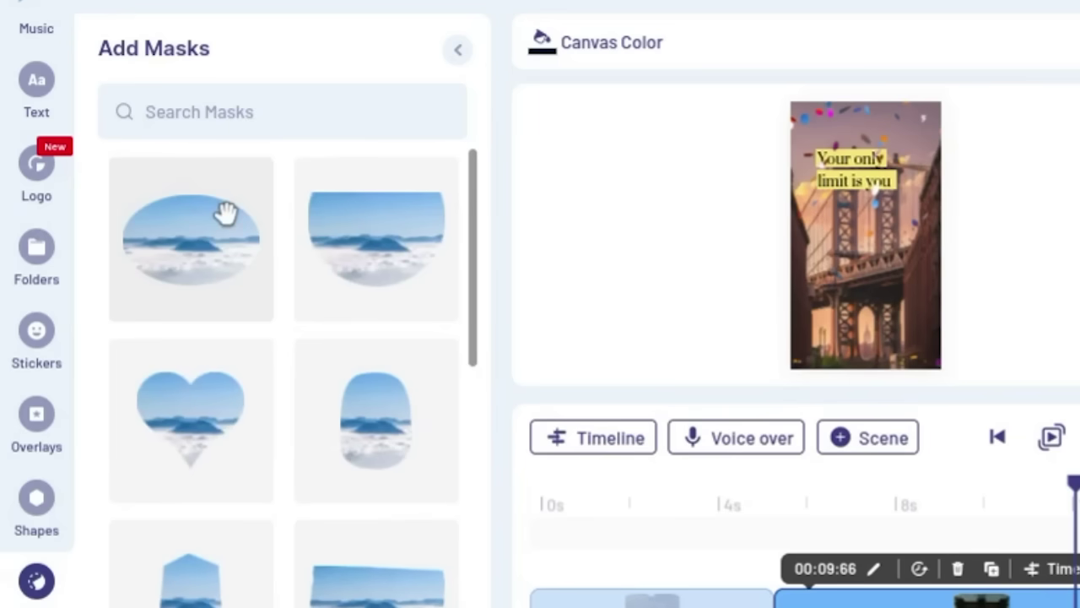
{"action": "left_click", "coordinate": [218, 258]}
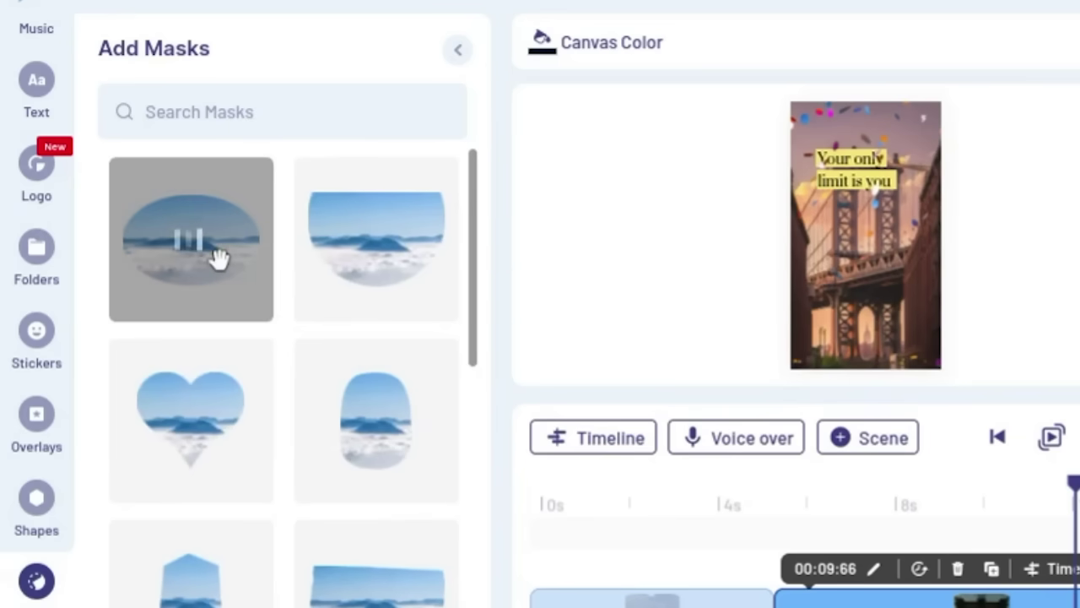
Step: Fill the oval mask with the uploaded MVI_0109.MP4 clip and place it in the lower half of the scene
{"action": "scroll", "coordinate": [12, 525], "scroll_direction": "up", "scroll_amount": 5}
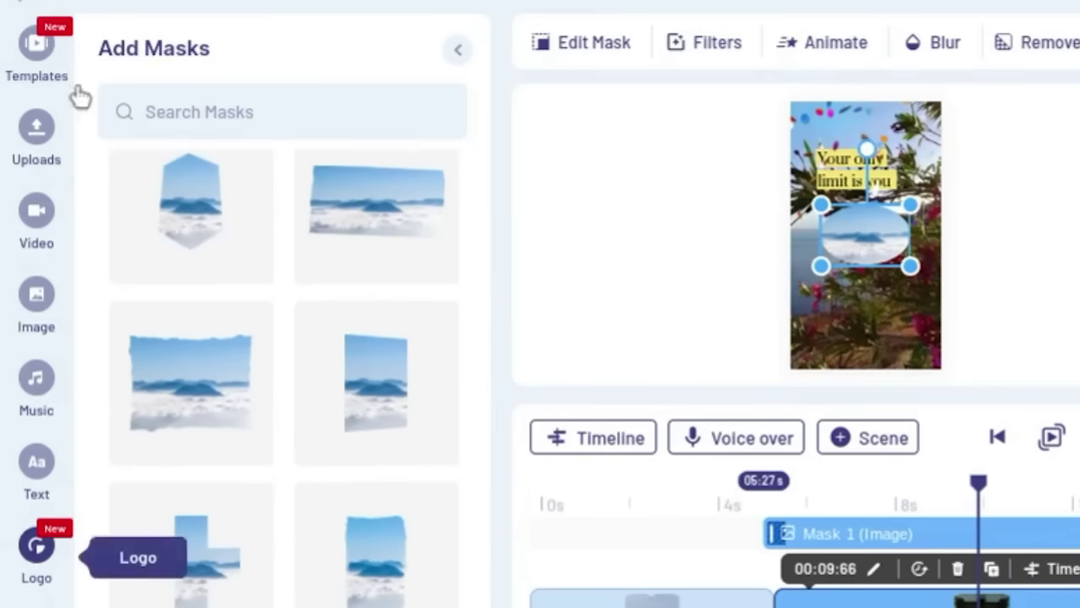
{"action": "left_click", "coordinate": [36, 151]}
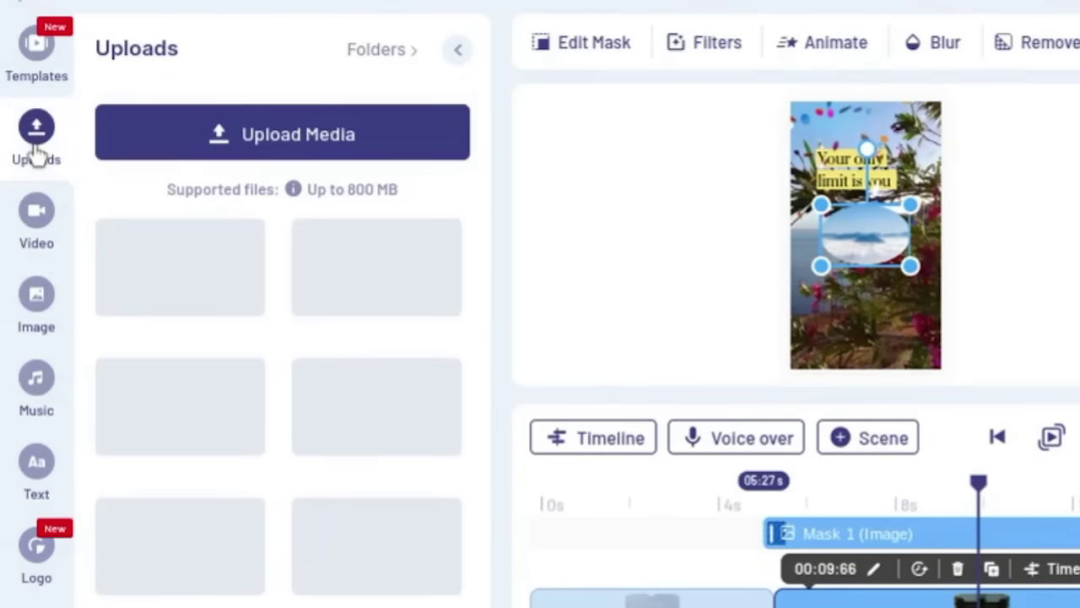
{"action": "mouse_move", "coordinate": [175, 410]}
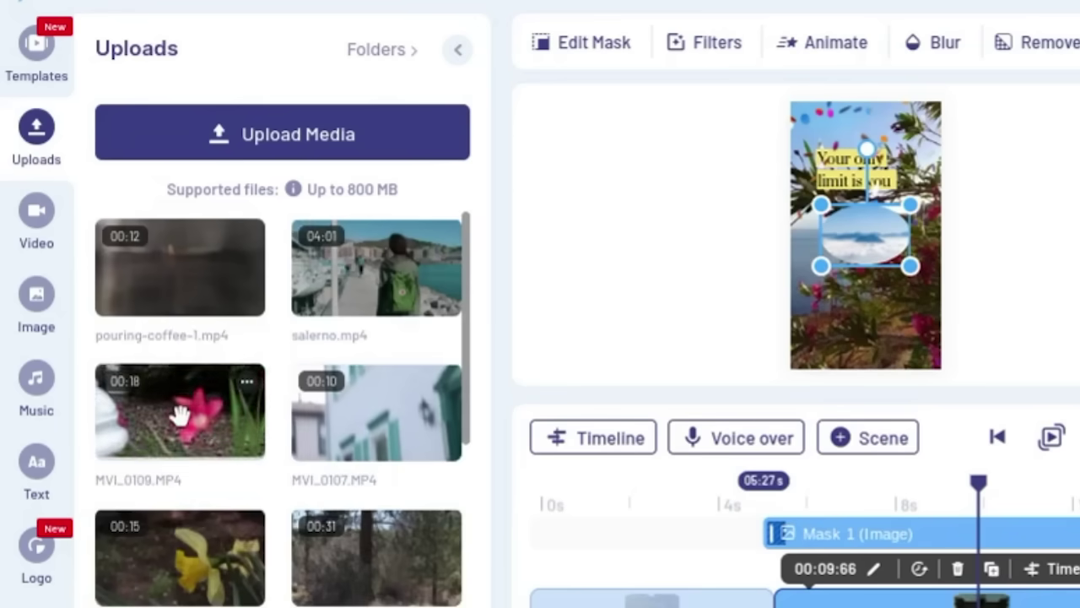
{"action": "left_click_drag", "start_coordinate": [179, 412], "coordinate": [865, 232]}
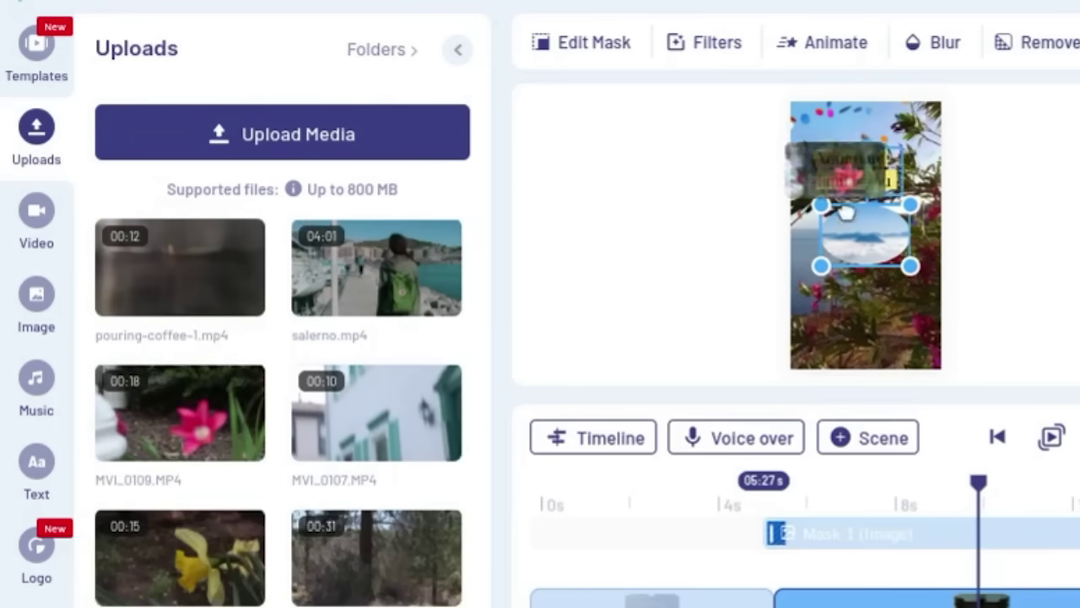
{"action": "left_click_drag", "start_coordinate": [518, 439], "coordinate": [550, 436]}
{"action": "left_click", "coordinate": [835, 597]}
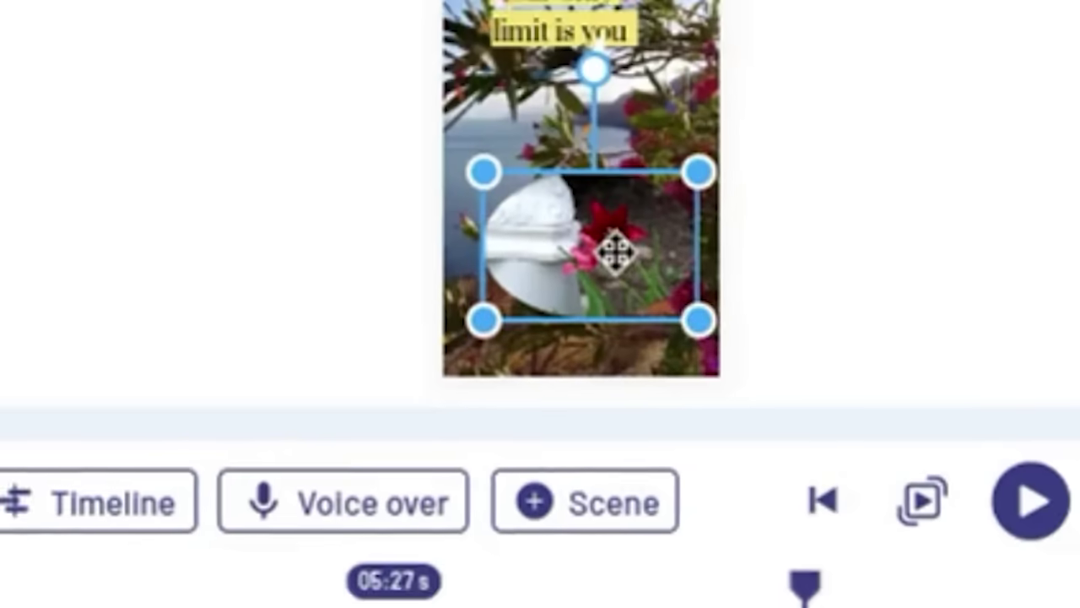
{"action": "left_click_drag", "start_coordinate": [611, 259], "coordinate": [581, 271]}
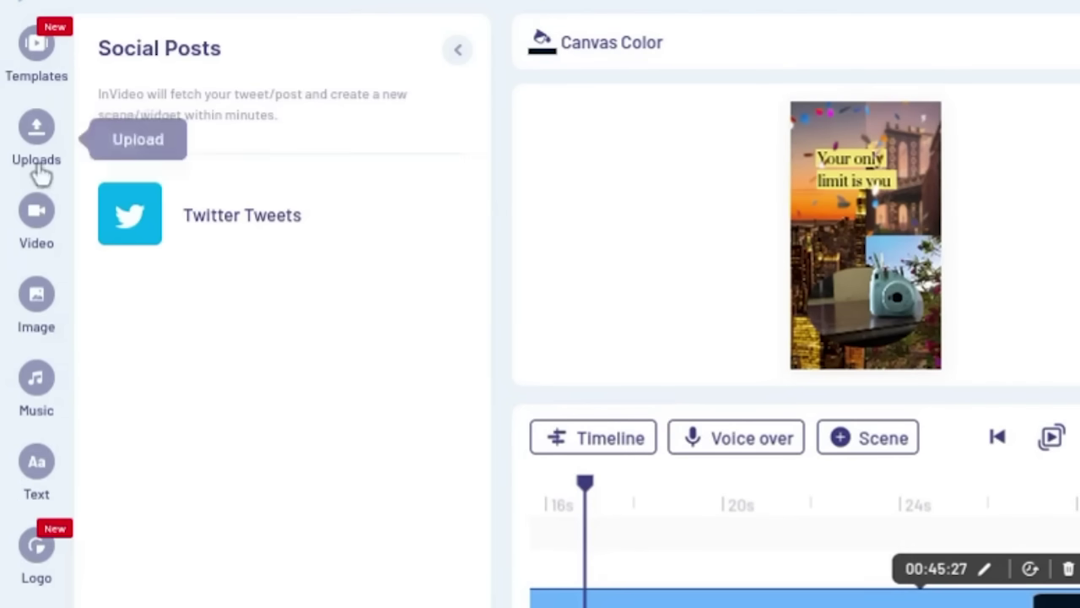
{"action": "scroll", "coordinate": [19, 313], "scroll_direction": "down", "scroll_amount": 5}
{"action": "scroll", "coordinate": [20, 313], "scroll_direction": "up", "scroll_amount": 5}
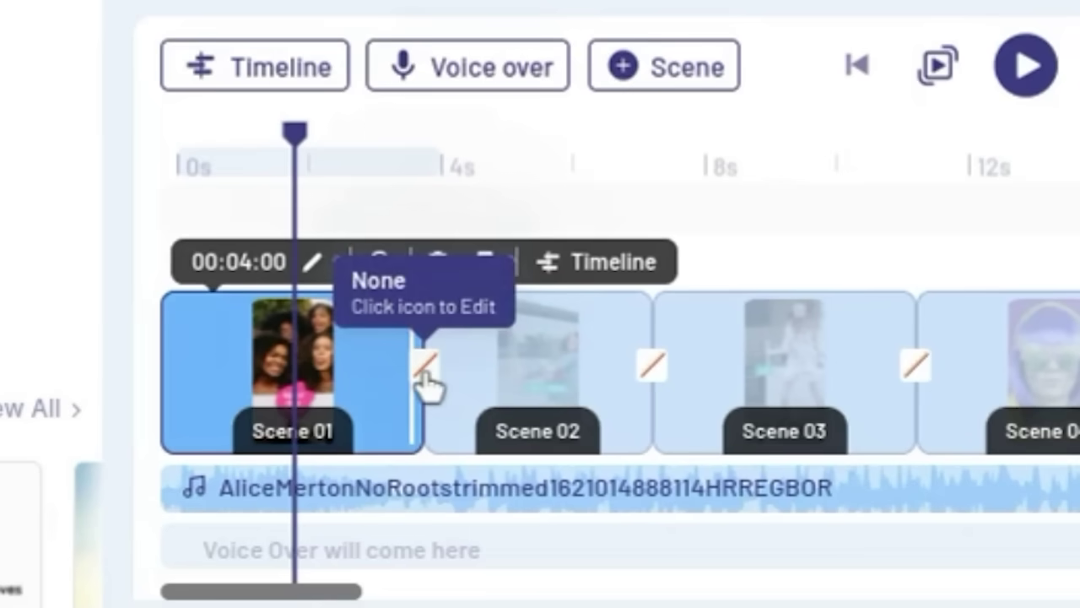
Step: Apply the Big Reveal transition listed beside The Big Reveal Left between Scene 01 and Scene 02
{"action": "left_click", "coordinate": [424, 366]}
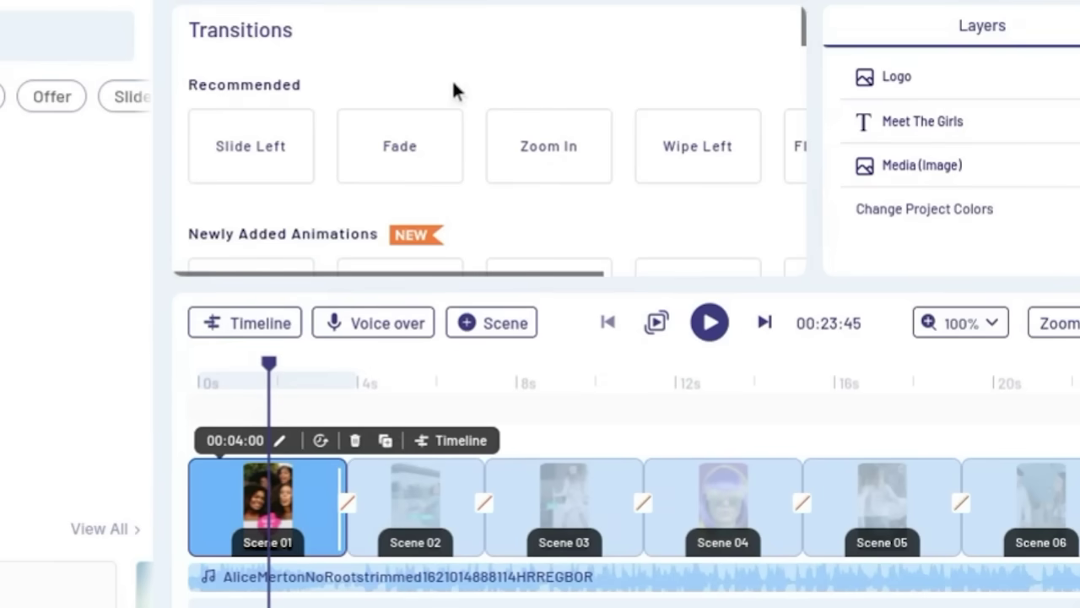
{"action": "scroll", "coordinate": [464, 109], "scroll_direction": "down", "scroll_amount": 3}
{"action": "mouse_move", "coordinate": [410, 150]}
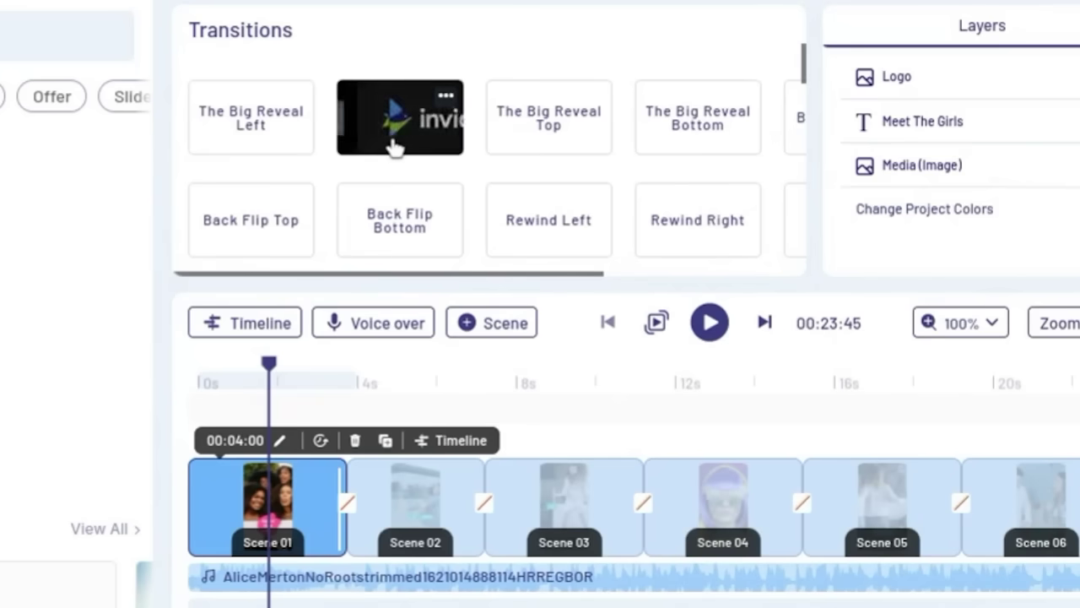
{"action": "left_click", "coordinate": [395, 148]}
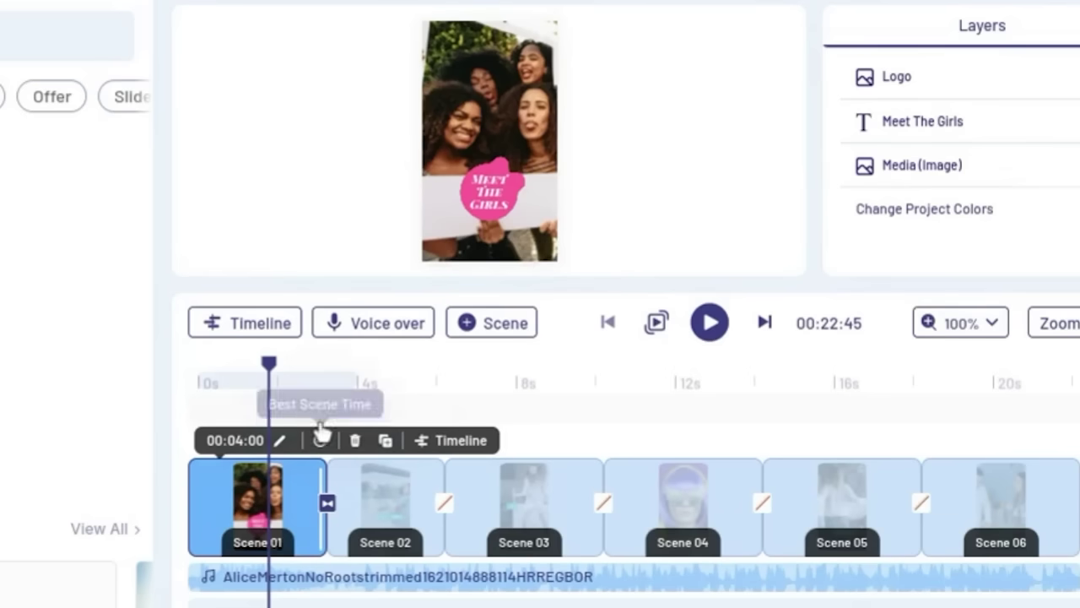
Step: Preview the transition from Scene 01 to Scene 02 from about 2.72 s and reopen its settings
{"action": "left_click", "coordinate": [306, 373]}
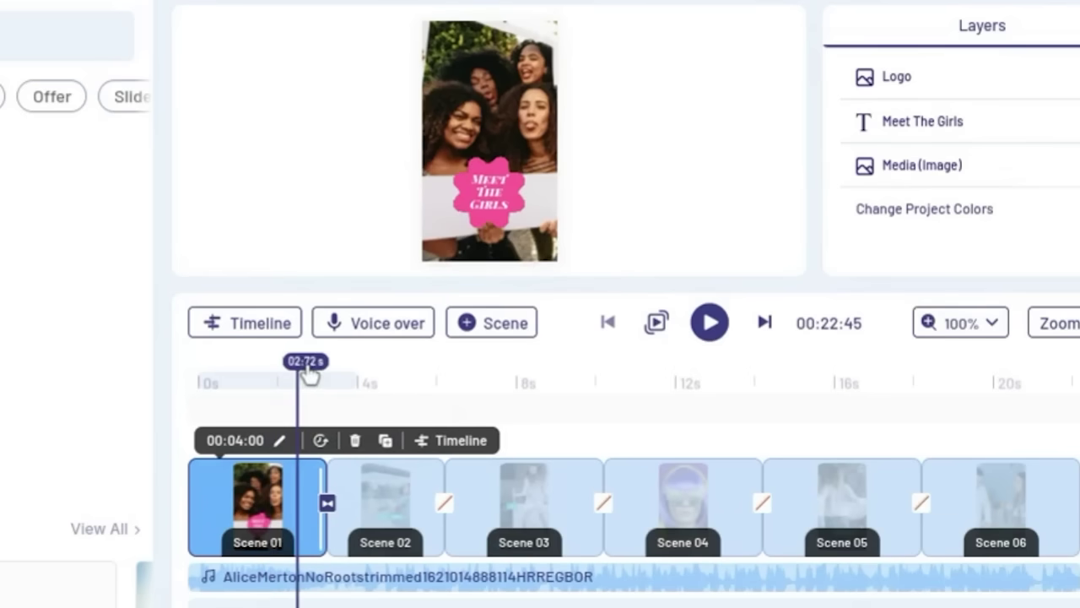
{"action": "key", "text": "space"}
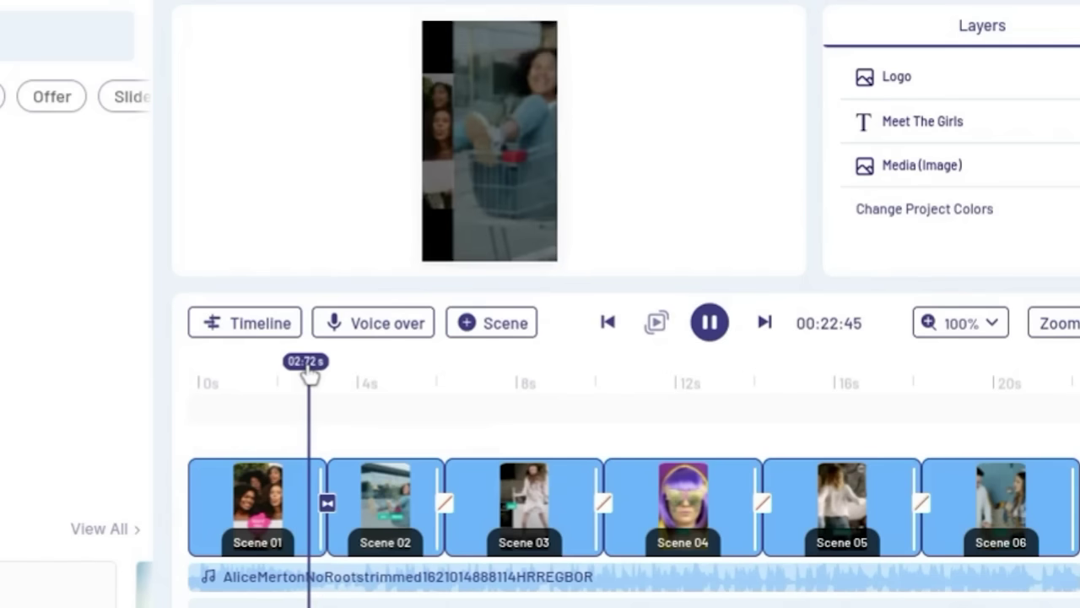
{"action": "key", "text": "space"}
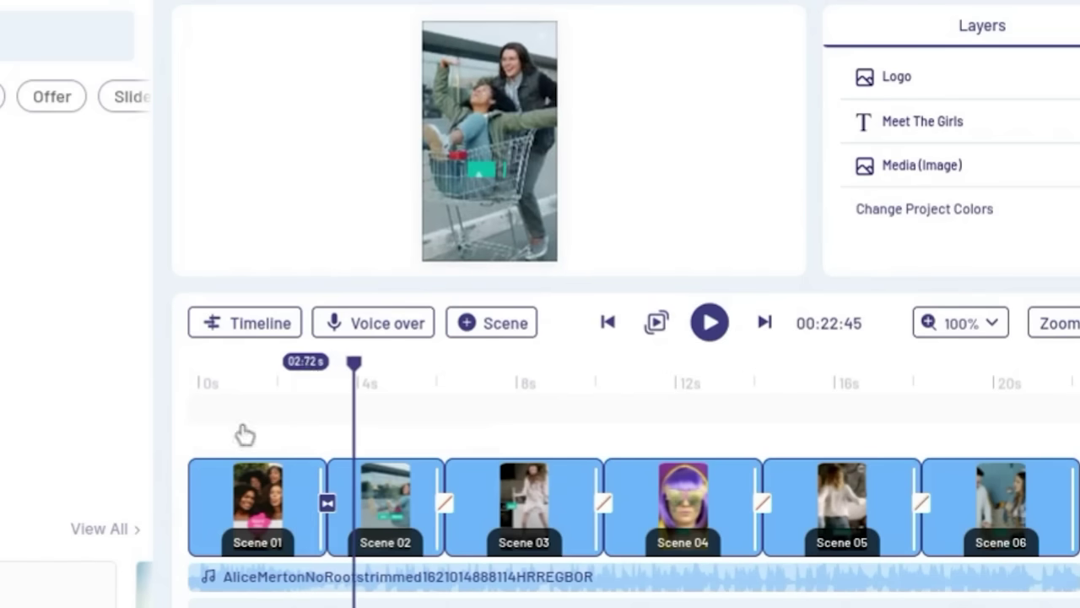
{"action": "left_click", "coordinate": [327, 505]}
{"action": "left_click", "coordinate": [331, 166]}
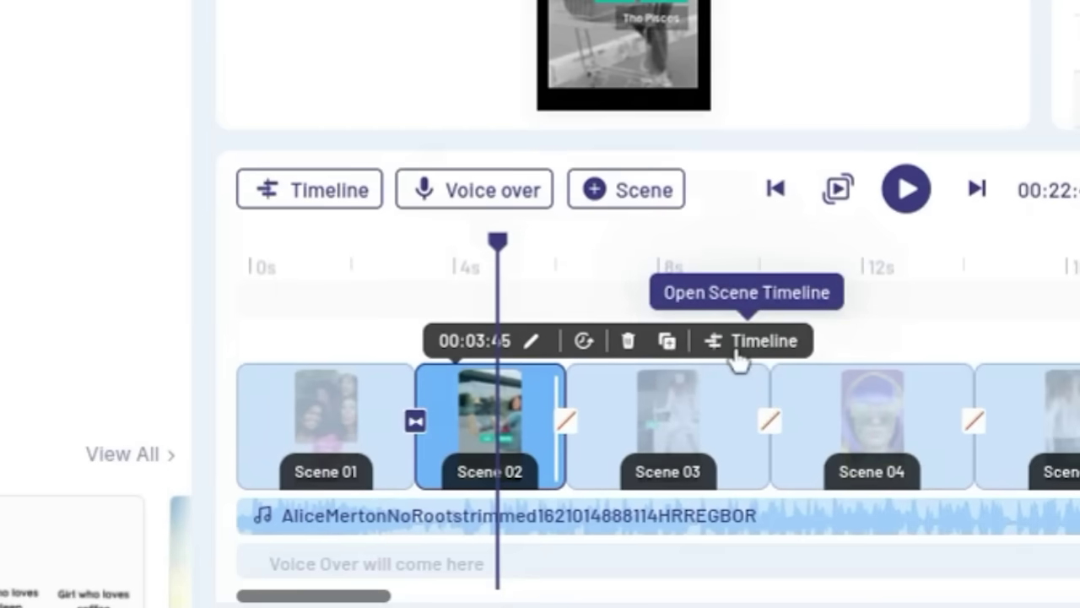
Step: Open the scene timeline of Scene 02 and examine when its text, overlay, image and video layers appear
{"action": "left_click", "coordinate": [737, 359]}
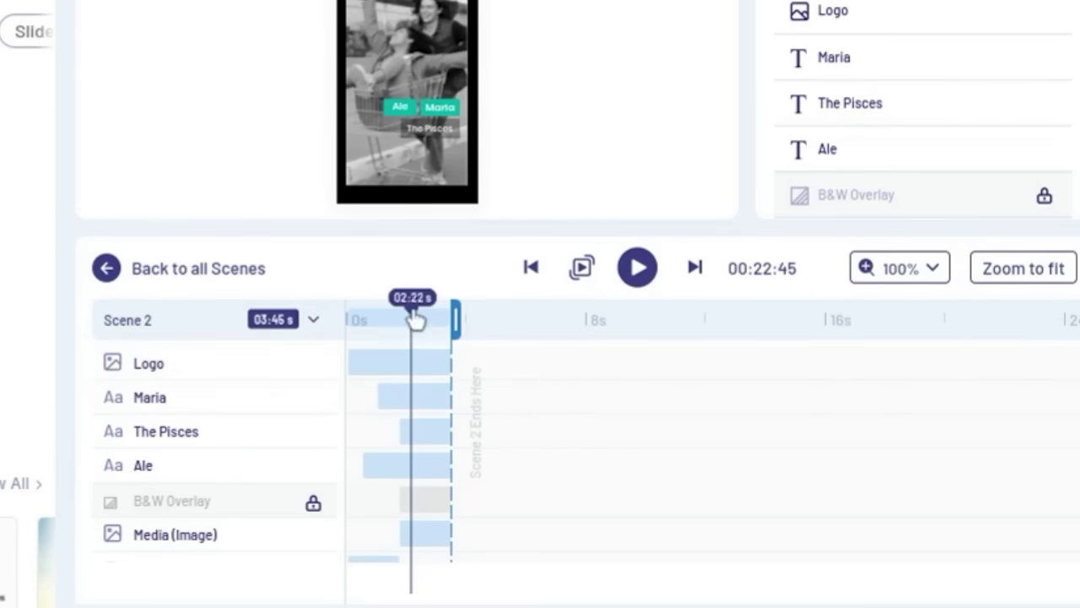
{"action": "left_click_drag", "start_coordinate": [413, 314], "coordinate": [370, 331]}
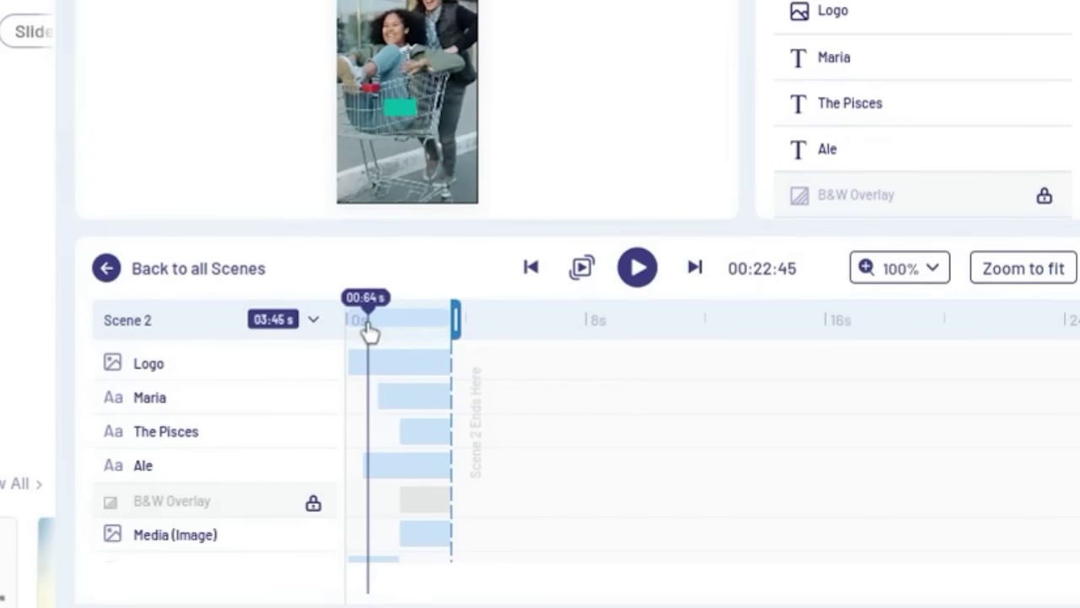
{"action": "scroll", "coordinate": [370, 539], "scroll_direction": "down", "scroll_amount": 1}
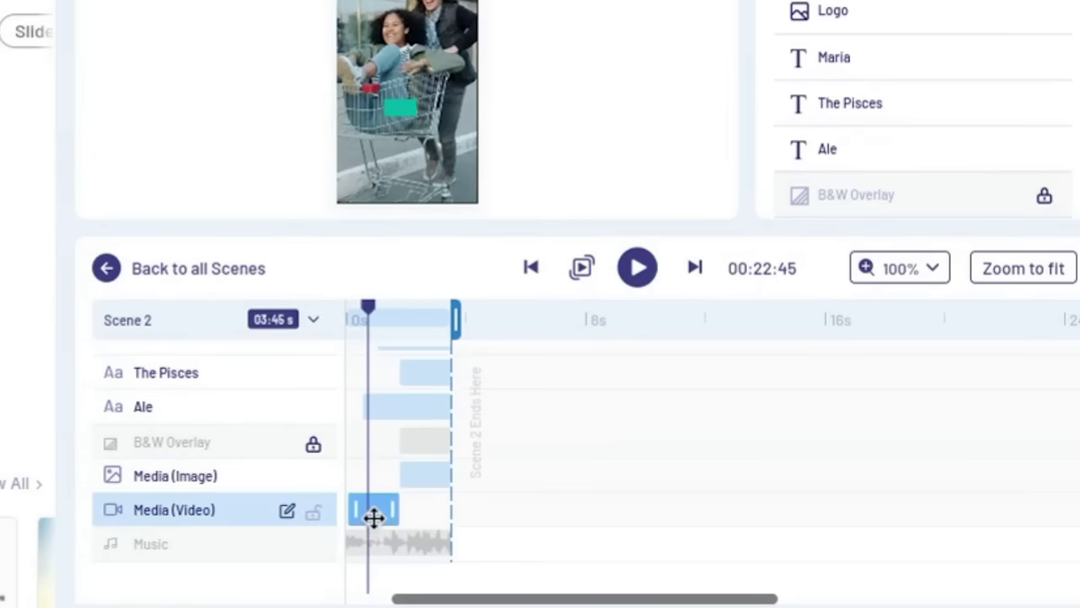
{"action": "left_click", "coordinate": [422, 319]}
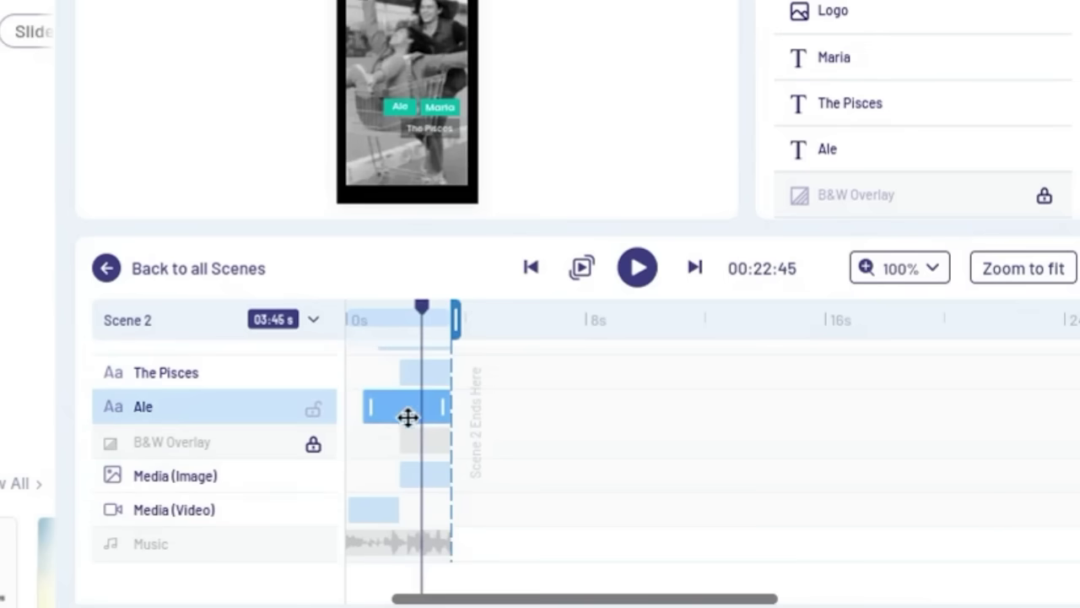
{"action": "scroll", "coordinate": [408, 412], "scroll_direction": "up", "scroll_amount": 1}
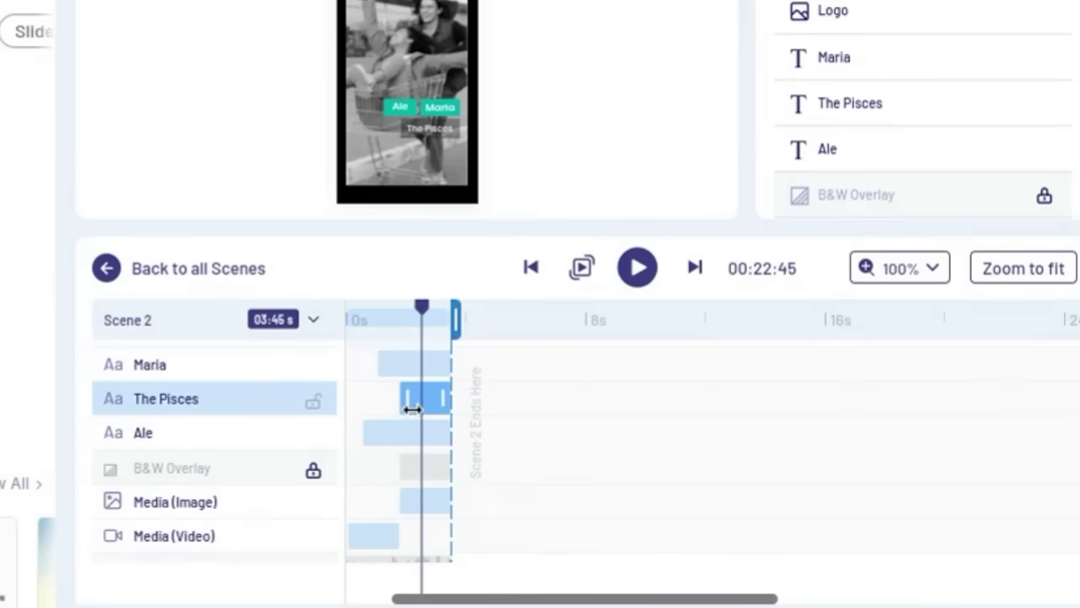
{"action": "scroll", "coordinate": [411, 408], "scroll_direction": "up", "scroll_amount": 1}
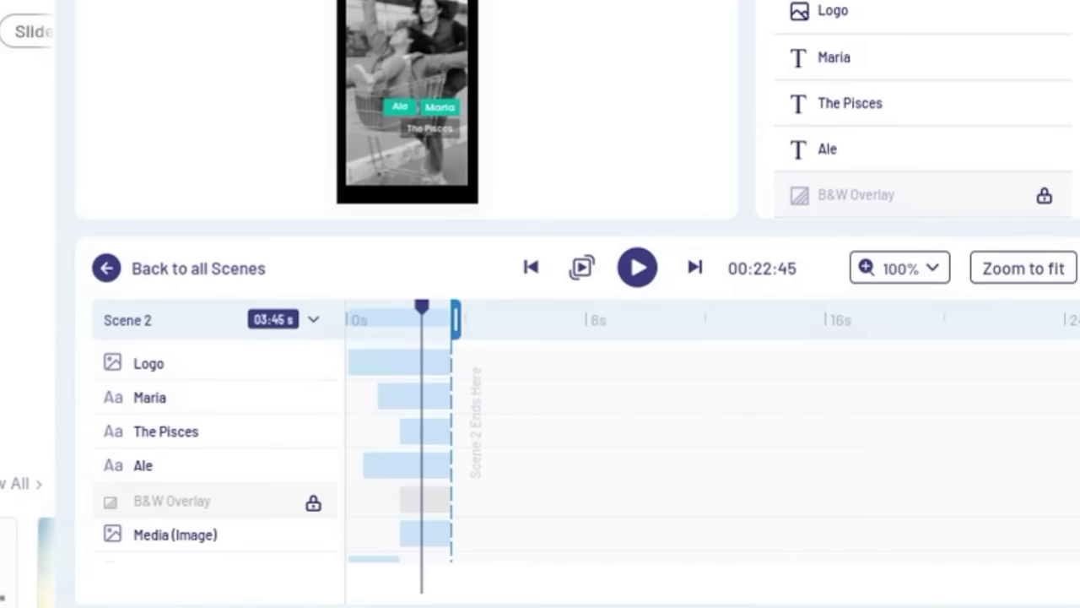
Step: Trim The Pisces text layer in Scene 2 to start at 0.99 s and end at 2.64 s
{"action": "left_click", "coordinate": [901, 268]}
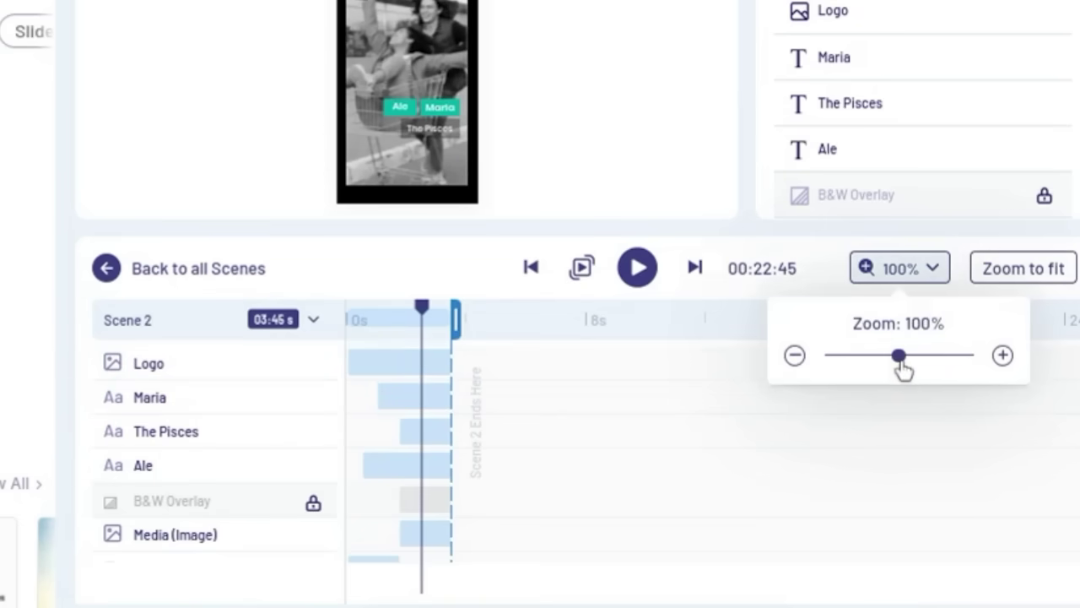
{"action": "left_click_drag", "start_coordinate": [899, 358], "coordinate": [949, 364]}
{"action": "left_click", "coordinate": [880, 440]}
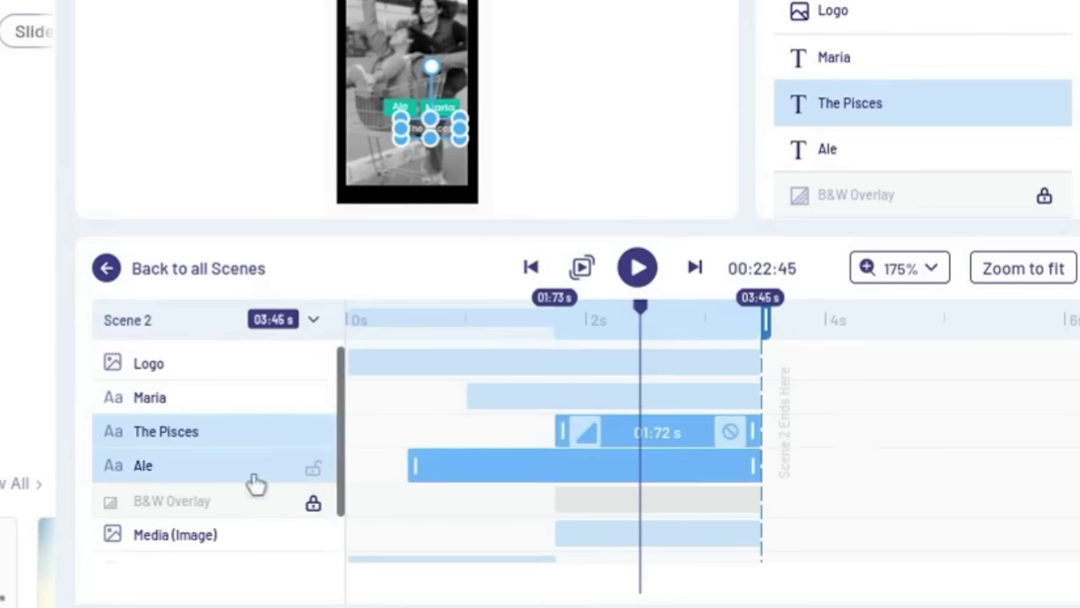
{"action": "left_click_drag", "start_coordinate": [559, 429], "coordinate": [469, 434]}
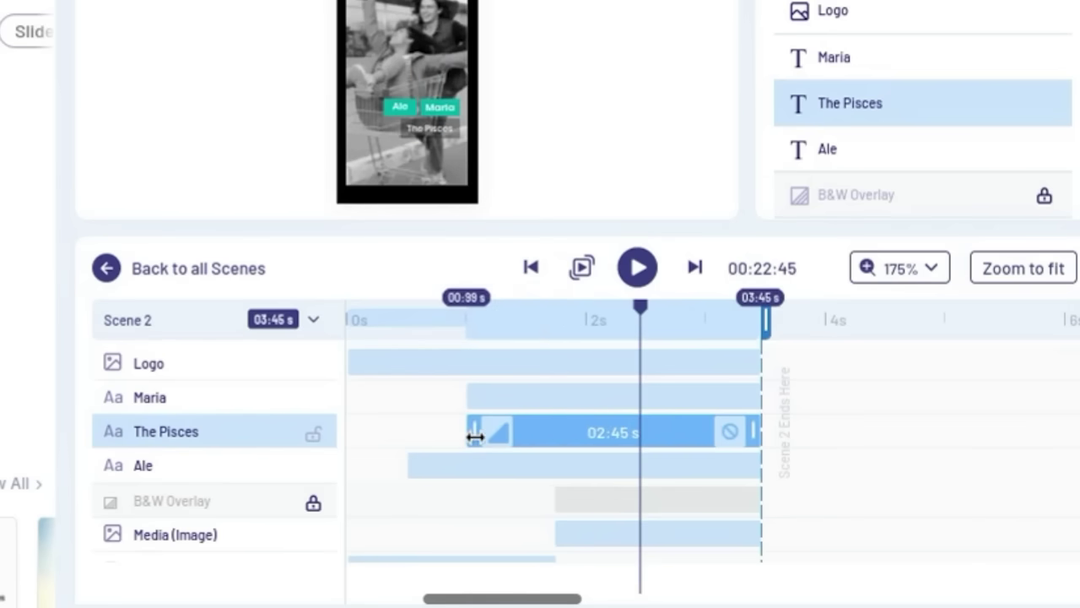
{"action": "left_click_drag", "start_coordinate": [755, 436], "coordinate": [656, 437]}
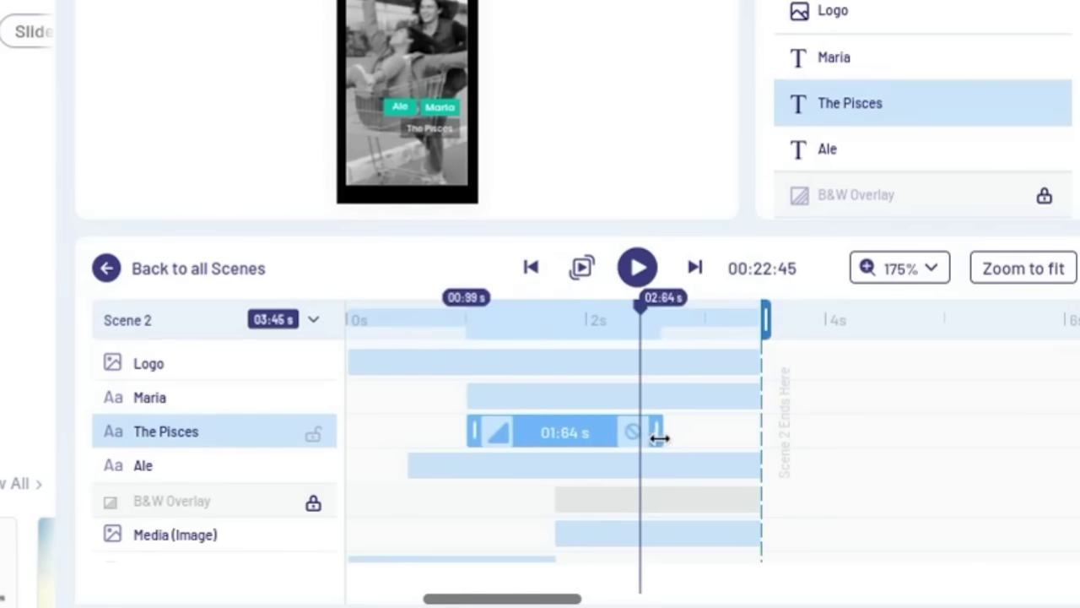
Step: Shorten the name text layer directly above The Pisces to about 2 s and move it near the start of Scene 2
{"action": "left_click", "coordinate": [499, 398]}
{"action": "left_click_drag", "start_coordinate": [751, 401], "coordinate": [702, 403]}
{"action": "left_click_drag", "start_coordinate": [624, 403], "coordinate": [519, 400]}
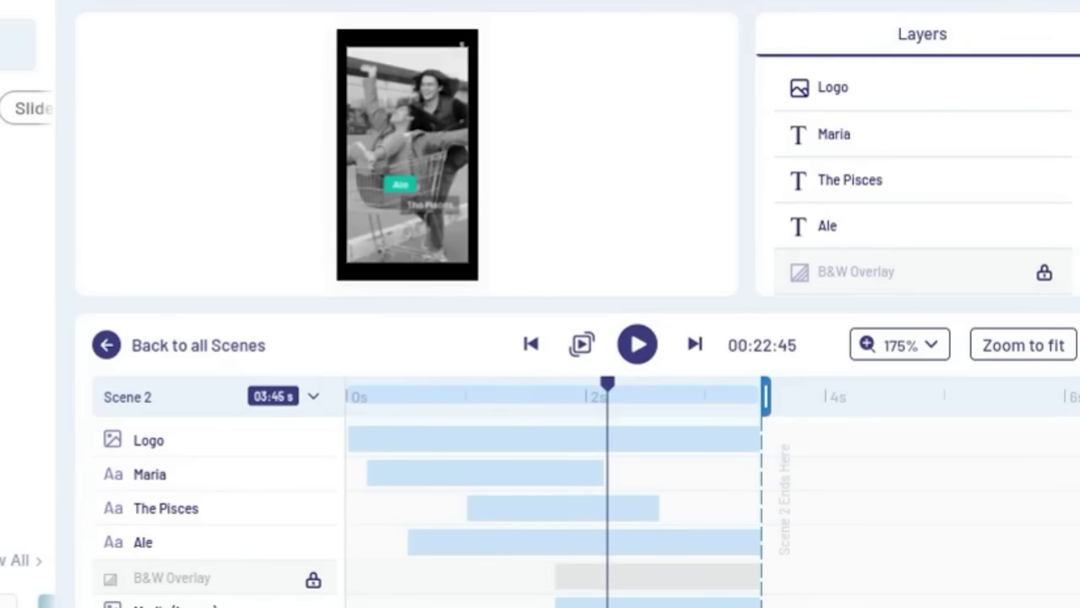
Step: Preview the retimed text layers of Scene 2, rewind the scene to its start and return to all scenes
{"action": "key", "text": "space"}
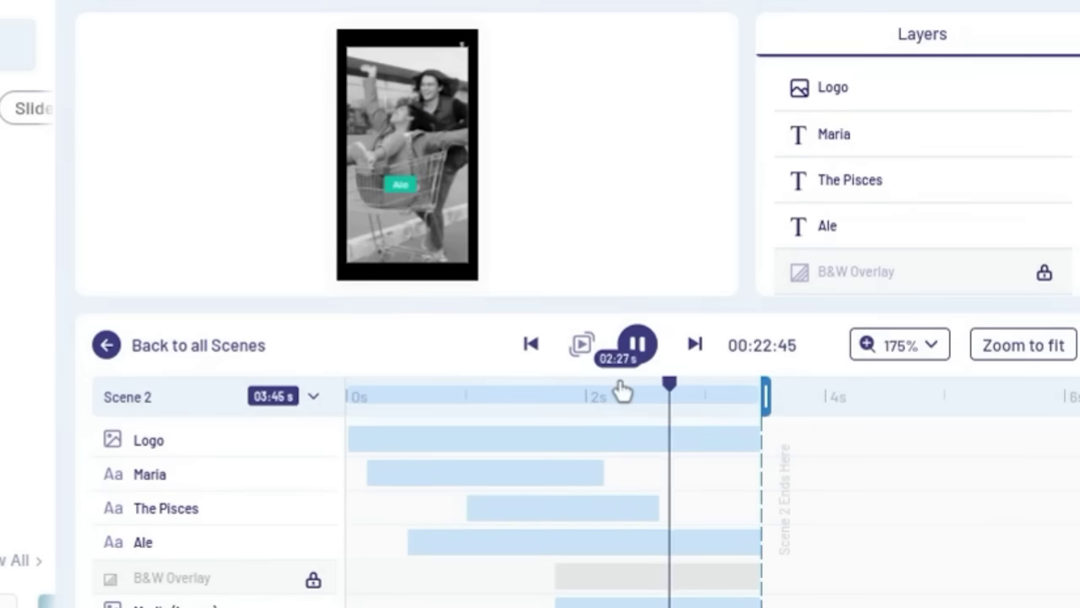
{"action": "left_click", "coordinate": [362, 396]}
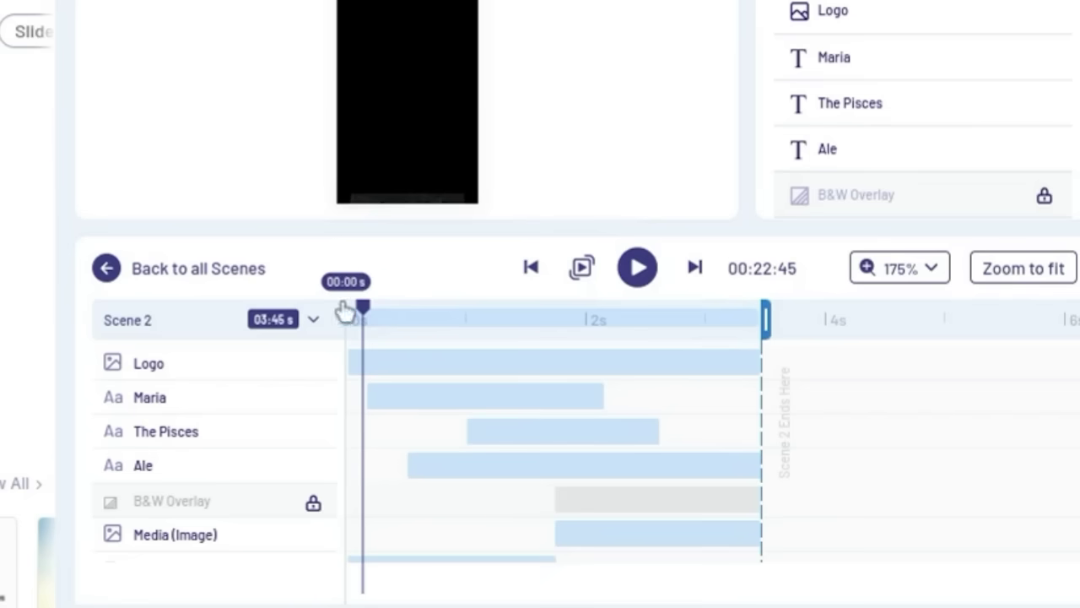
{"action": "left_click", "coordinate": [112, 282]}
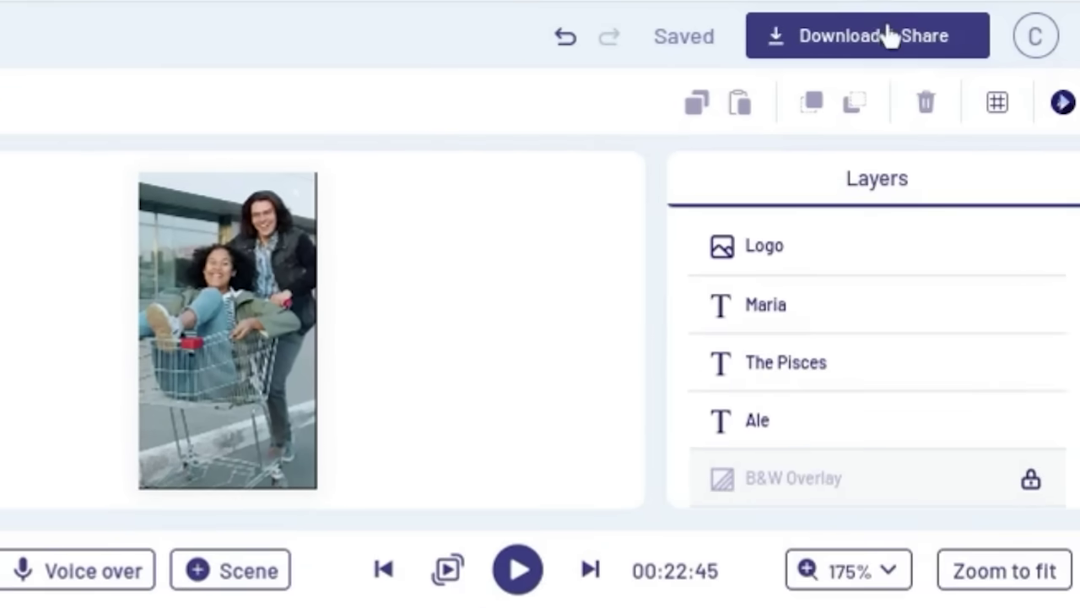
Step: Export the video at the default 1080p and duplicate the project in the Wide (16:9) dimension
{"action": "left_click", "coordinate": [888, 36]}
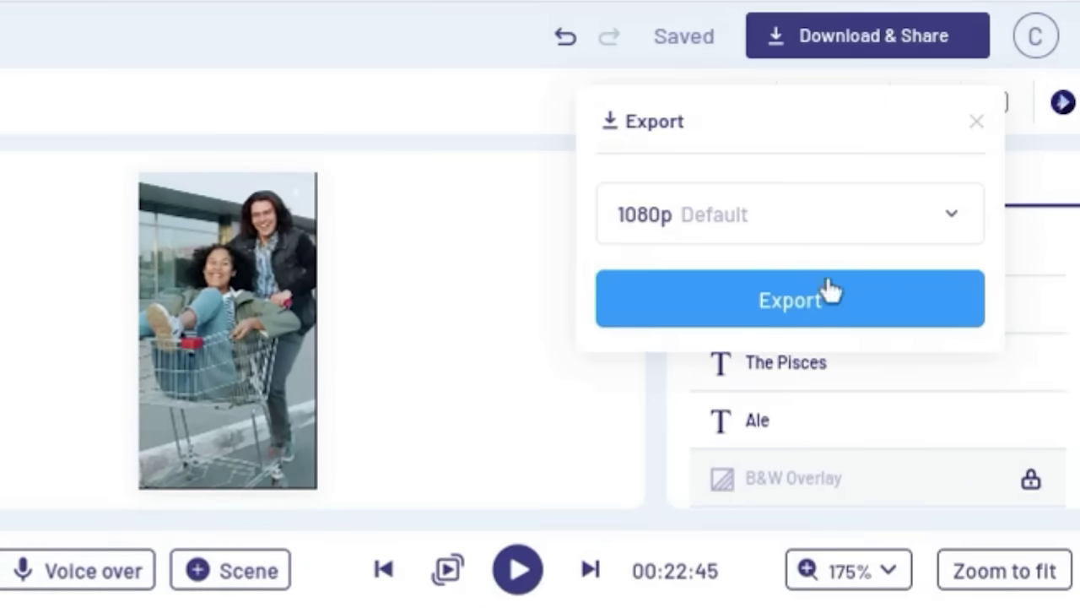
{"action": "left_click", "coordinate": [820, 302]}
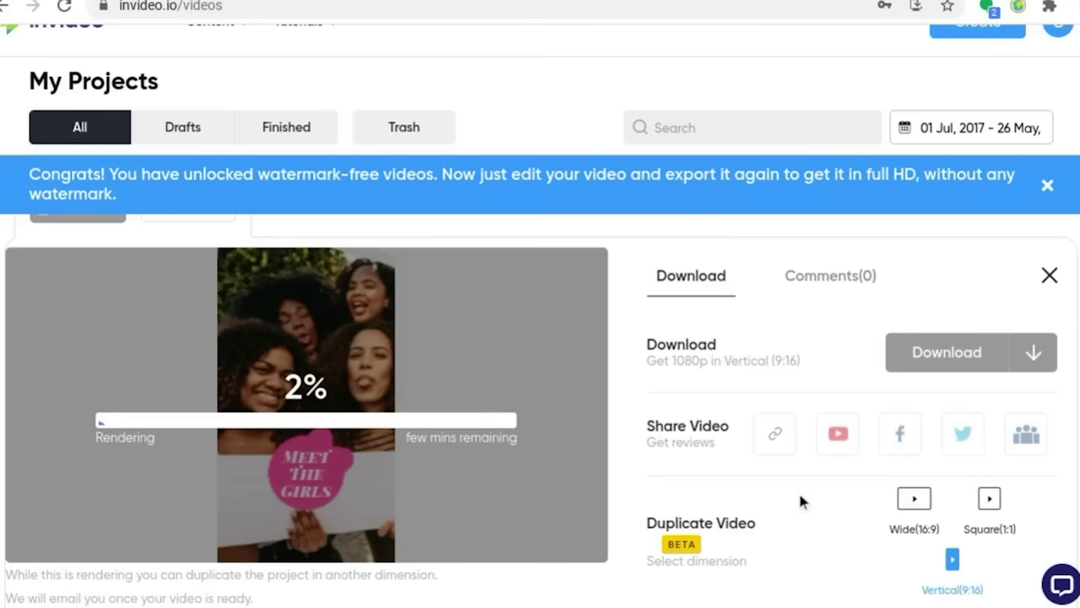
{"action": "scroll", "coordinate": [801, 501], "scroll_direction": "down", "scroll_amount": 1}
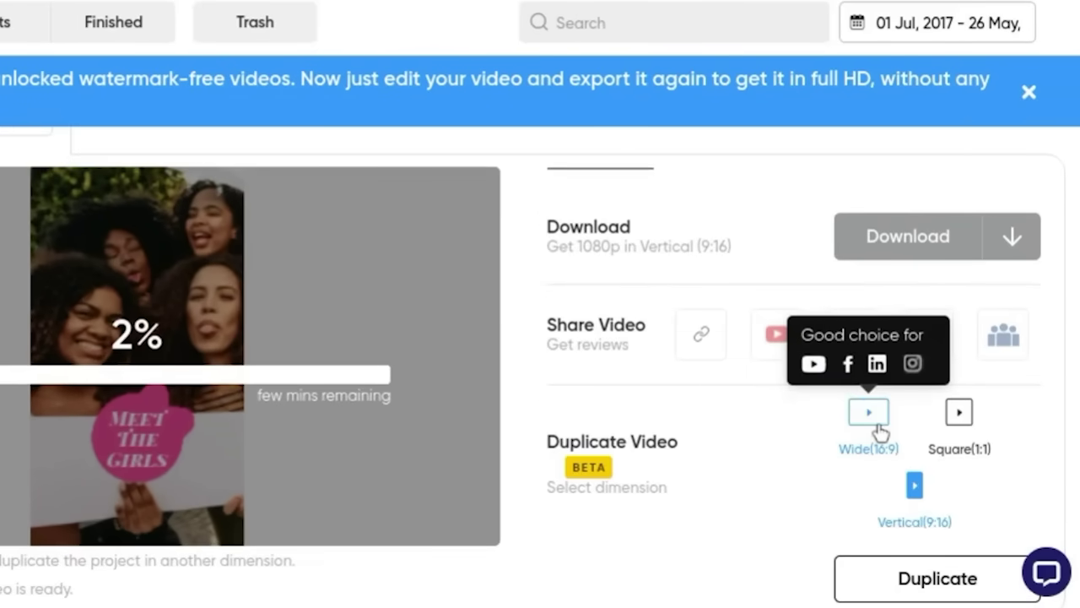
{"action": "left_click", "coordinate": [879, 429]}
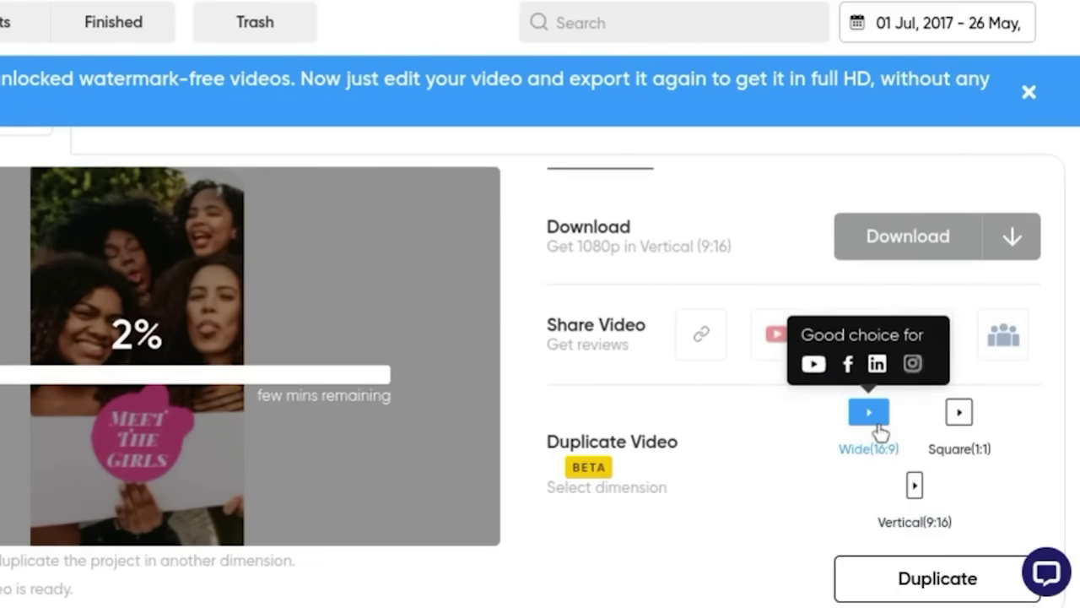
{"action": "left_click", "coordinate": [920, 578]}
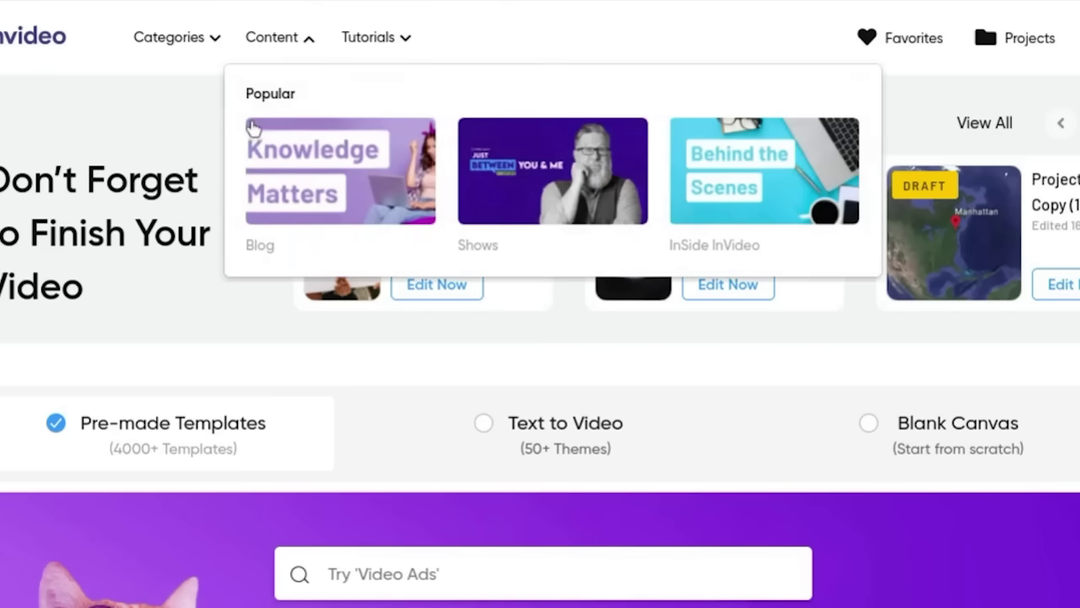
Step: Start a Text to Video project in the Vertical (9:16) dimension using the Vanilla template
{"action": "scroll", "coordinate": [400, 374], "scroll_direction": "down", "scroll_amount": 1}
{"action": "scroll", "coordinate": [401, 374], "scroll_direction": "down", "scroll_amount": 2}
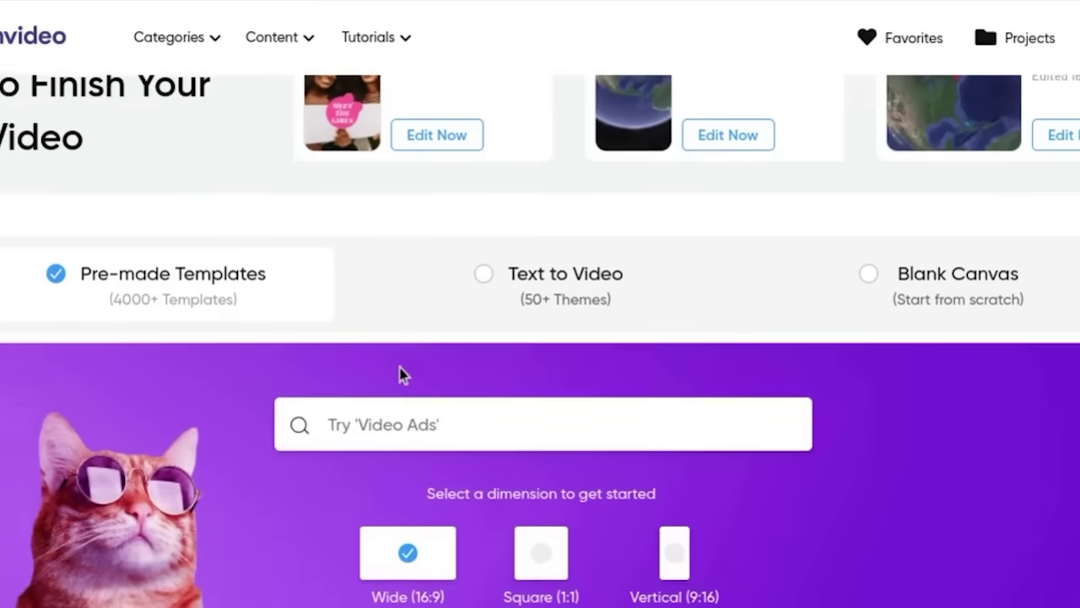
{"action": "scroll", "coordinate": [401, 374], "scroll_direction": "up", "scroll_amount": 1}
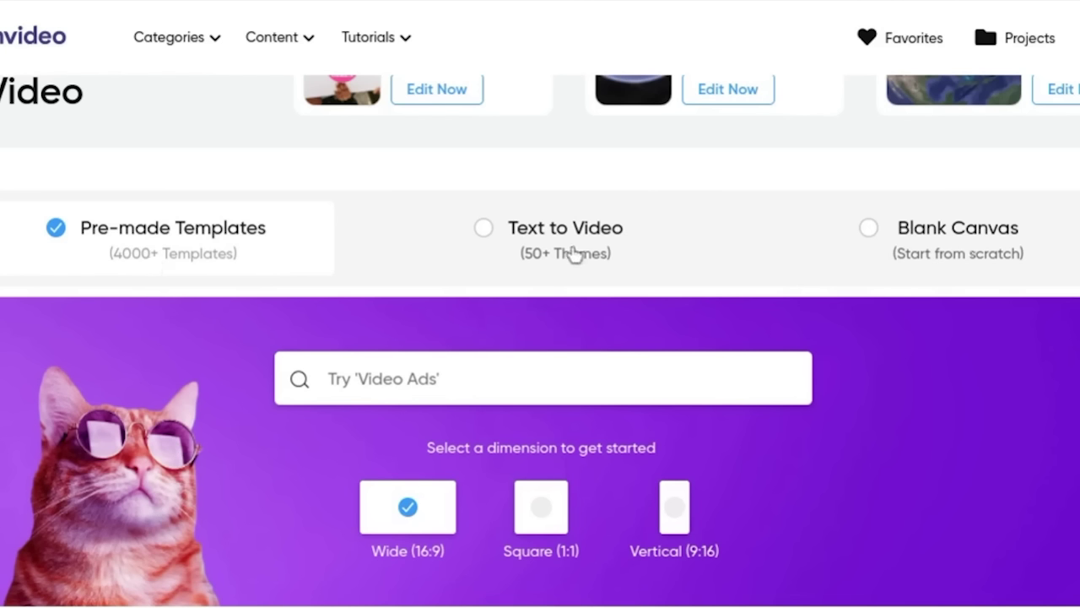
{"action": "left_click", "coordinate": [481, 227]}
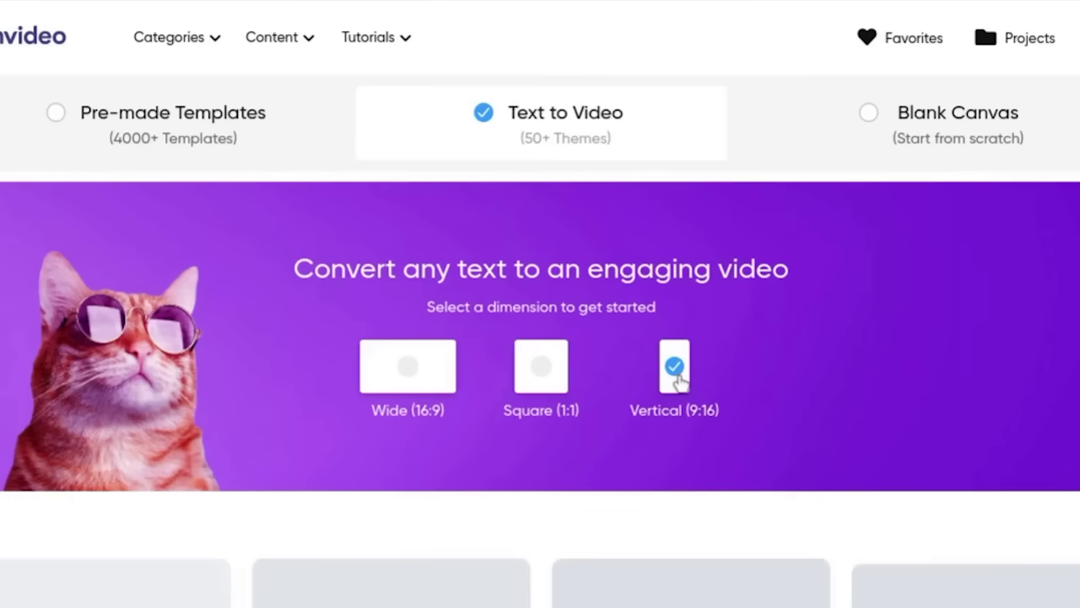
{"action": "left_click", "coordinate": [675, 367]}
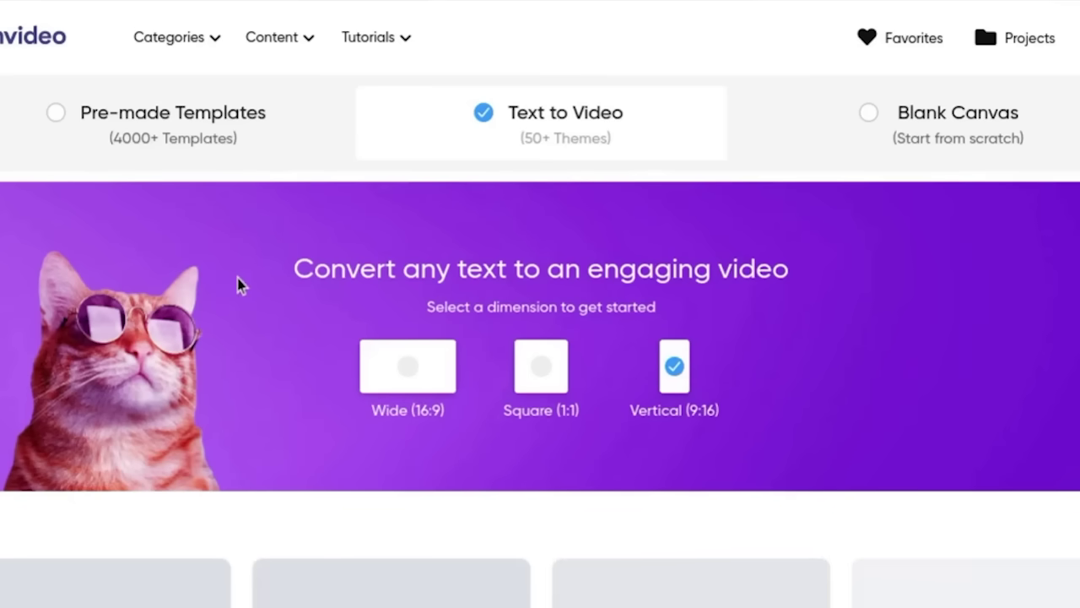
{"action": "scroll", "coordinate": [235, 278], "scroll_direction": "down", "scroll_amount": 4}
{"action": "scroll", "coordinate": [233, 274], "scroll_direction": "down", "scroll_amount": 1}
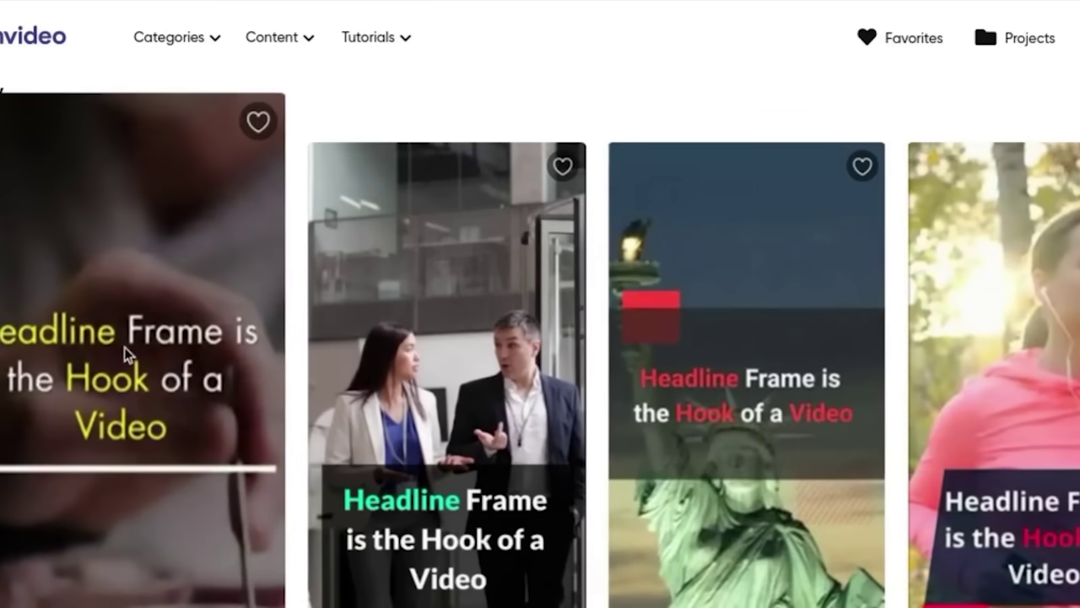
{"action": "left_click", "coordinate": [124, 347]}
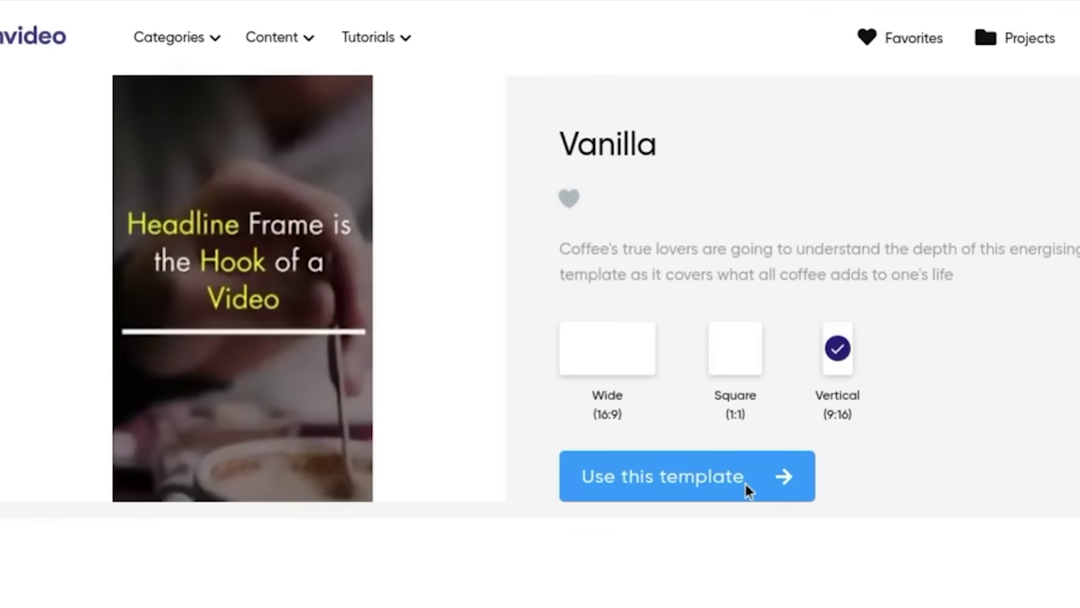
{"action": "left_click", "coordinate": [707, 485]}
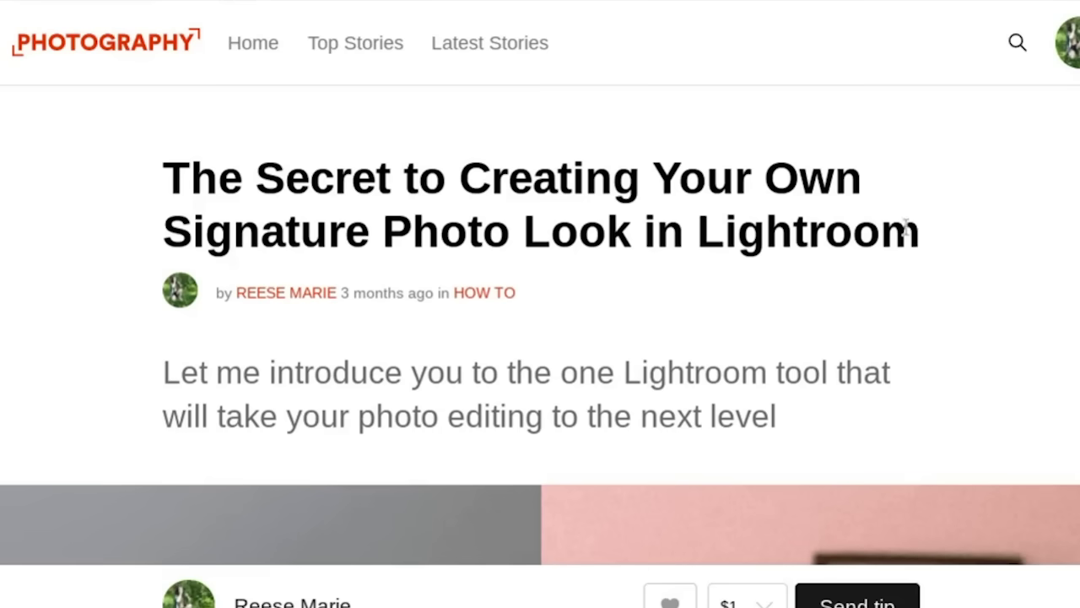
Step: Copy the Lightroom article's headline and opening paragraph into the script's title and story, and generate the storyboard with auto-suggested media
{"action": "left_click_drag", "start_coordinate": [917, 234], "coordinate": [165, 173]}
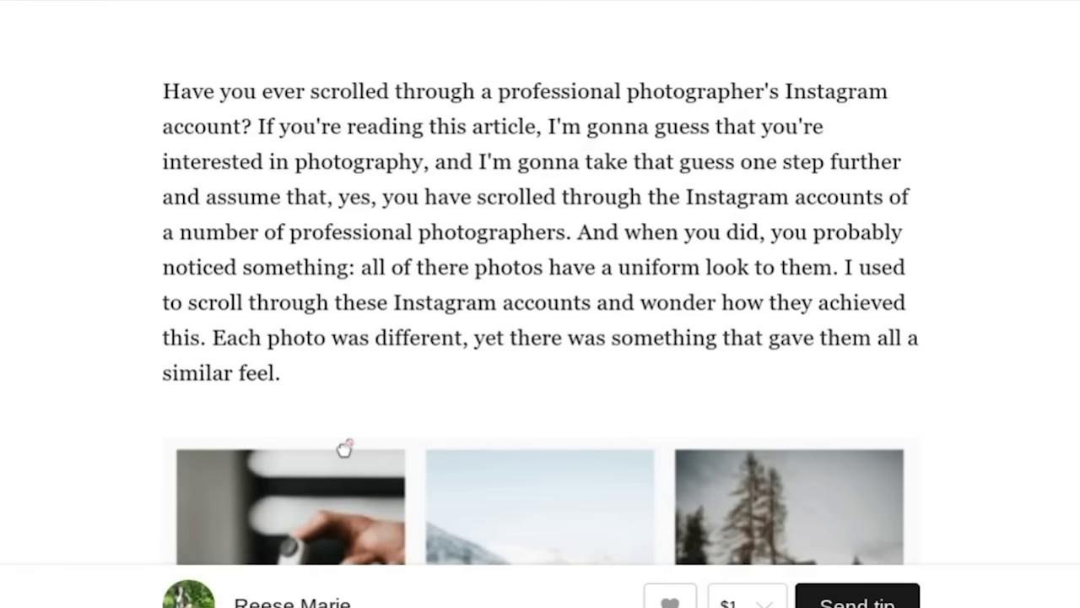
{"action": "triple_click", "coordinate": [285, 347]}
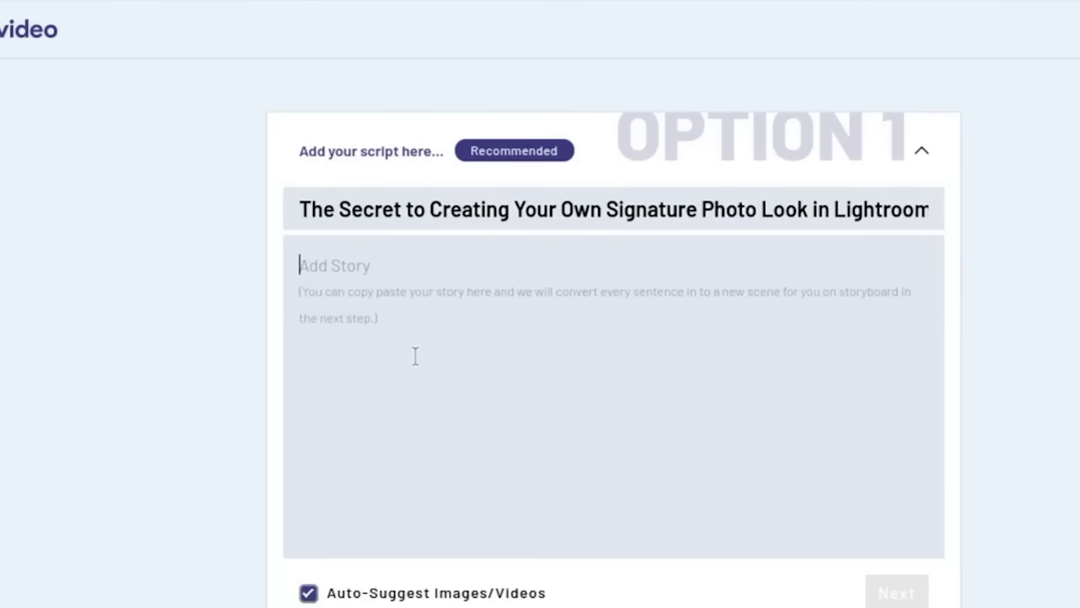
{"action": "type", "text": "Have you ever scrolled through a professional photographer's Instagram account? If you're reading this article, I'm gonna guess that you're interested in photography, and I'm gonna take that guess one step further and assume that, yes, you have scrolled through the Instagram accounts of a number of professional photographers. And when you did, you probably noticed something: all of these photos have a uniform look to them. I used to scroll through these Instagram accounts and wonder how they achieved this. Each photo was different, yet there was something that gave them all a similar feel."}
{"action": "scroll", "coordinate": [894, 562], "scroll_direction": "down", "scroll_amount": 1}
{"action": "left_click", "coordinate": [895, 563]}
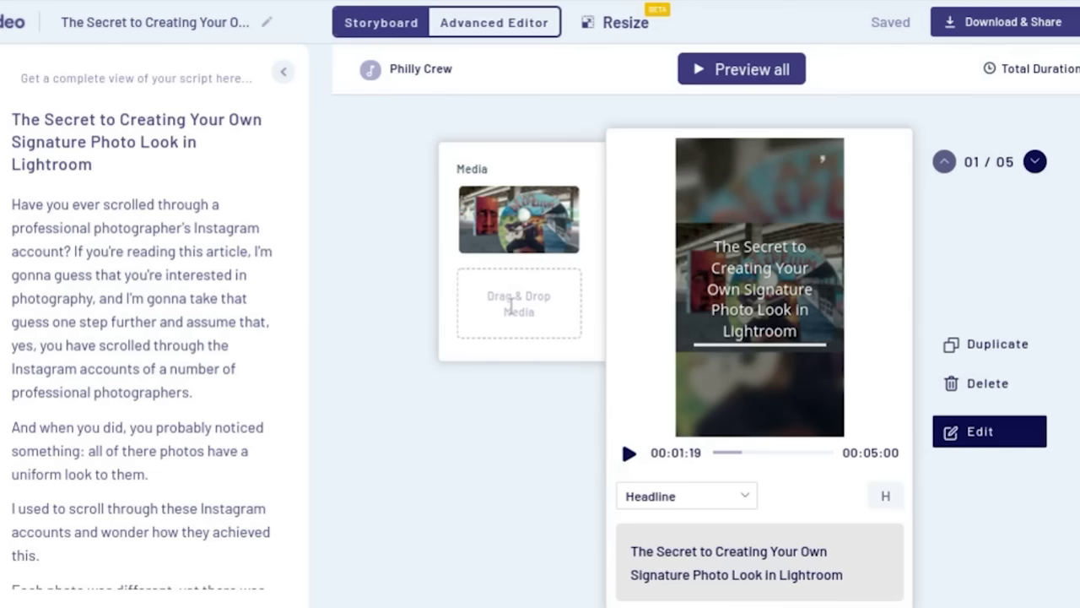
Step: Show the uploaded media beside the storyboard, and switch the project to the Advanced Editor with the playhead at about 7 s in Scene 02
{"action": "left_click_drag", "start_coordinate": [193, 315], "coordinate": [39, 140]}
{"action": "left_click", "coordinate": [1, 138]}
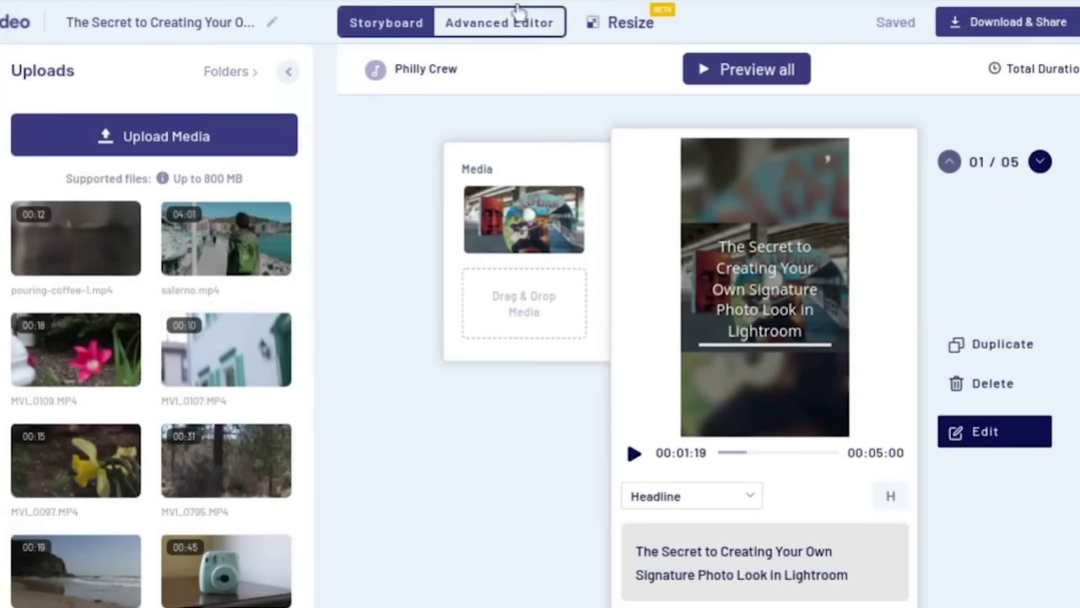
{"action": "left_click", "coordinate": [511, 23]}
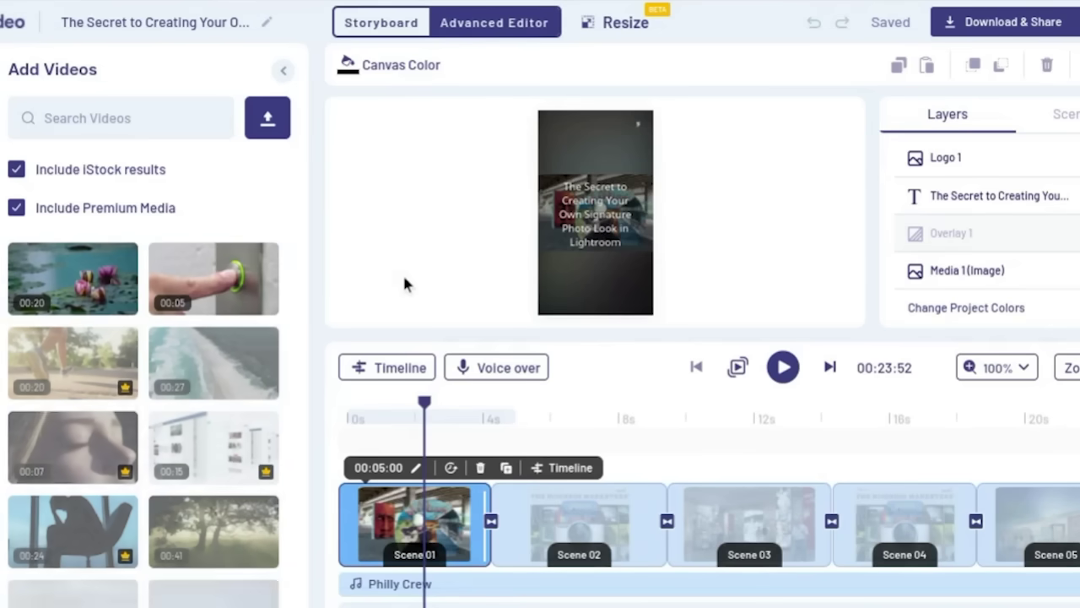
{"action": "left_click", "coordinate": [600, 417]}
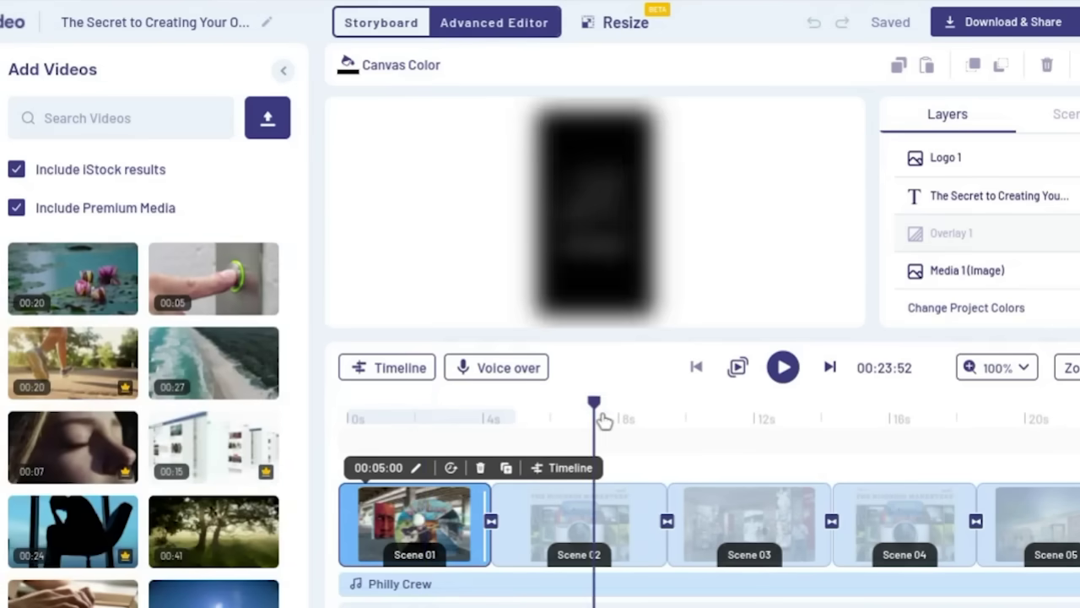